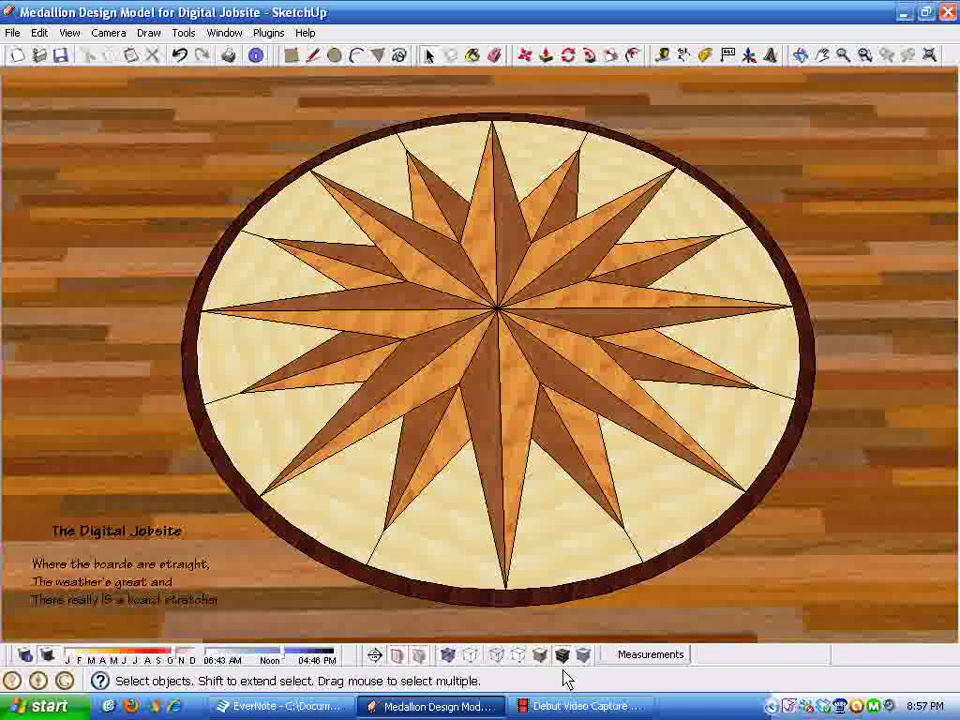
# Hide the wood floor and all the medallions, and turn off the display of hidden geometry
pyautogui.click(569, 57)
pyautogui.scroll(-1, 800, 472)
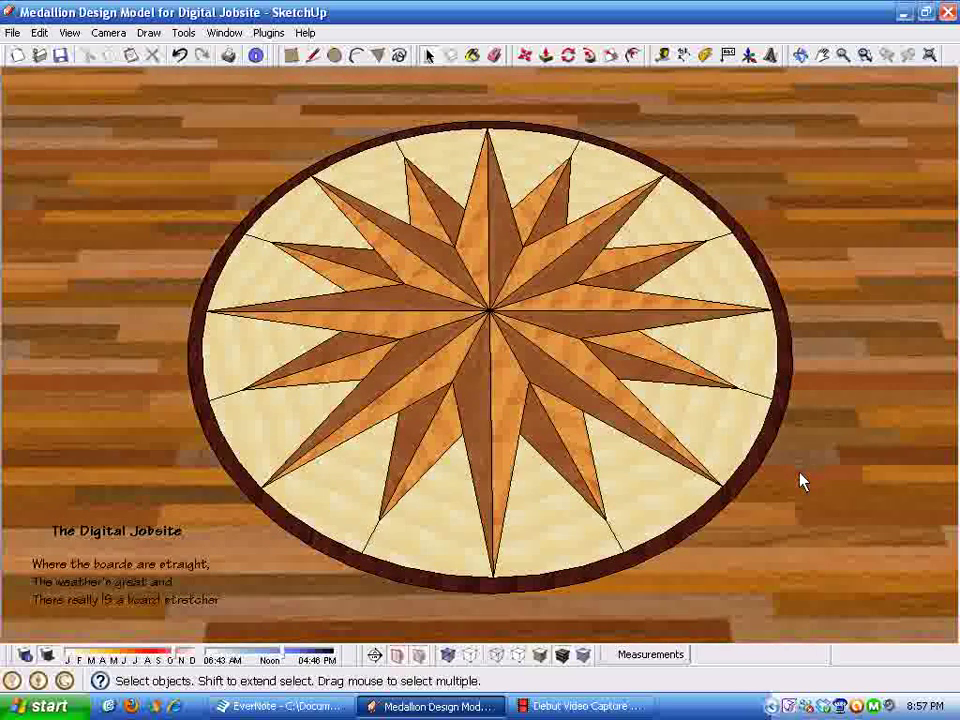
pyautogui.moveTo(801, 480); pyautogui.dragTo(548, 215, button='middle')
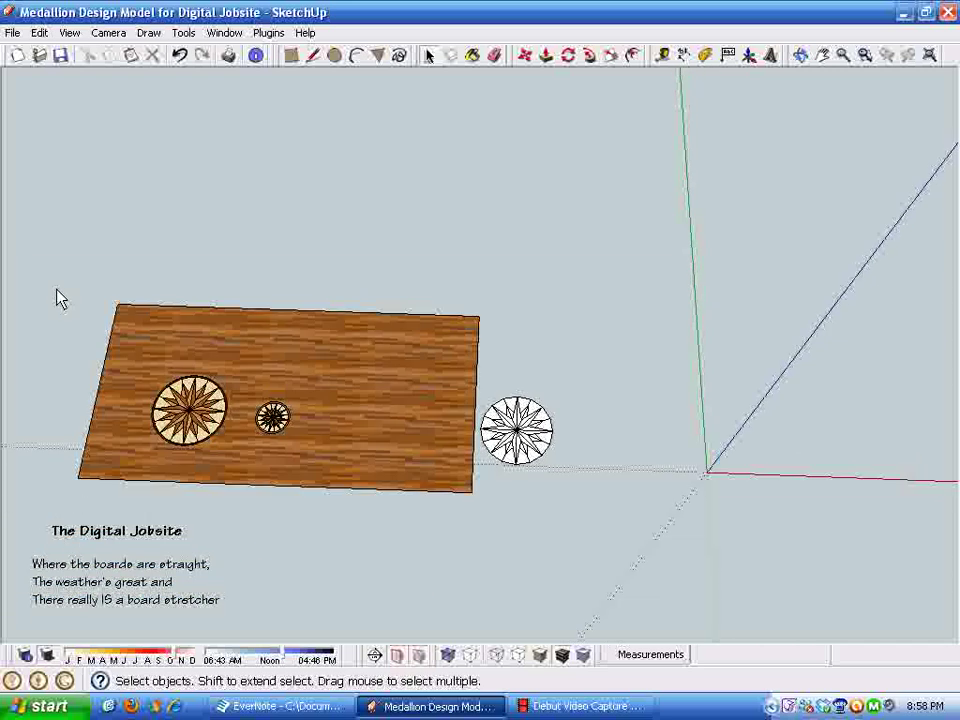
pyautogui.moveTo(34, 216); pyautogui.dragTo(604, 507)
pyautogui.rightClick(328, 381)
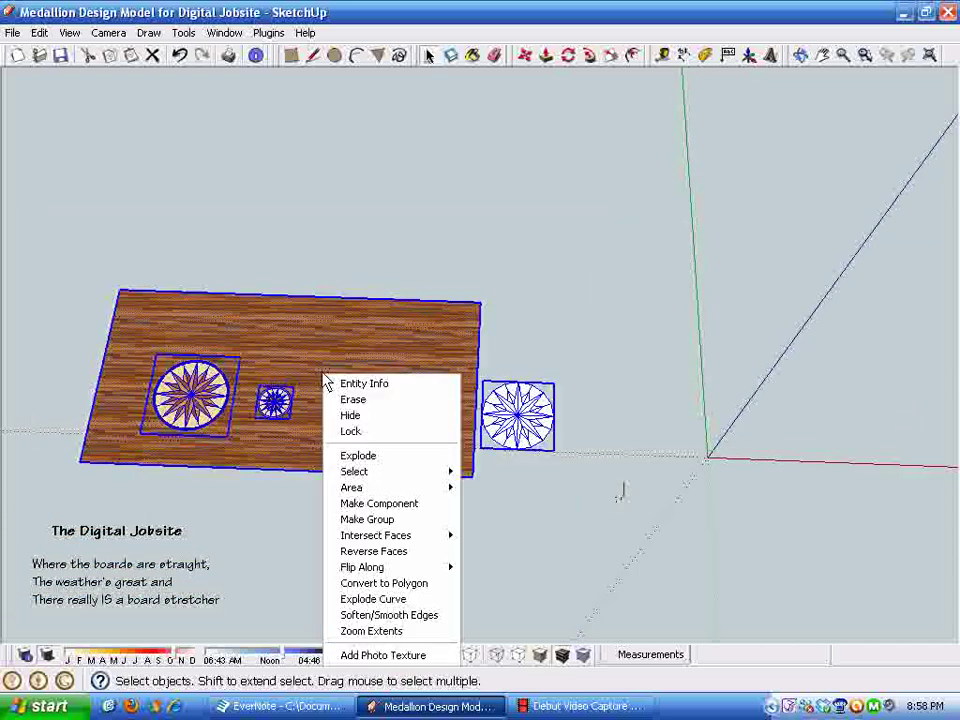
pyautogui.click(373, 423)
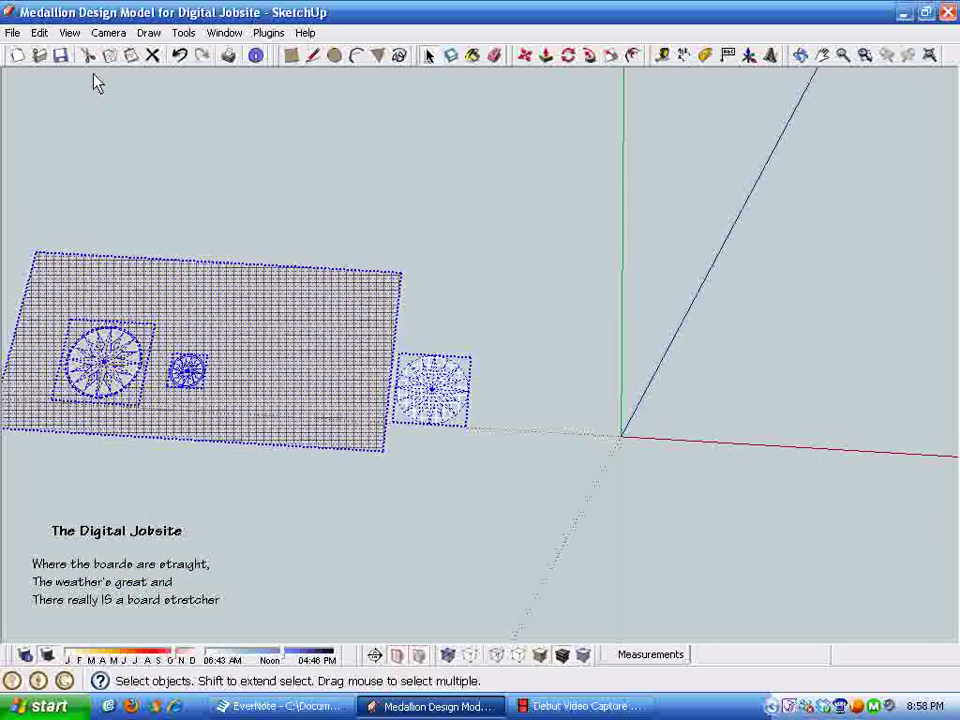
pyautogui.click(69, 32)
pyautogui.click(72, 93)
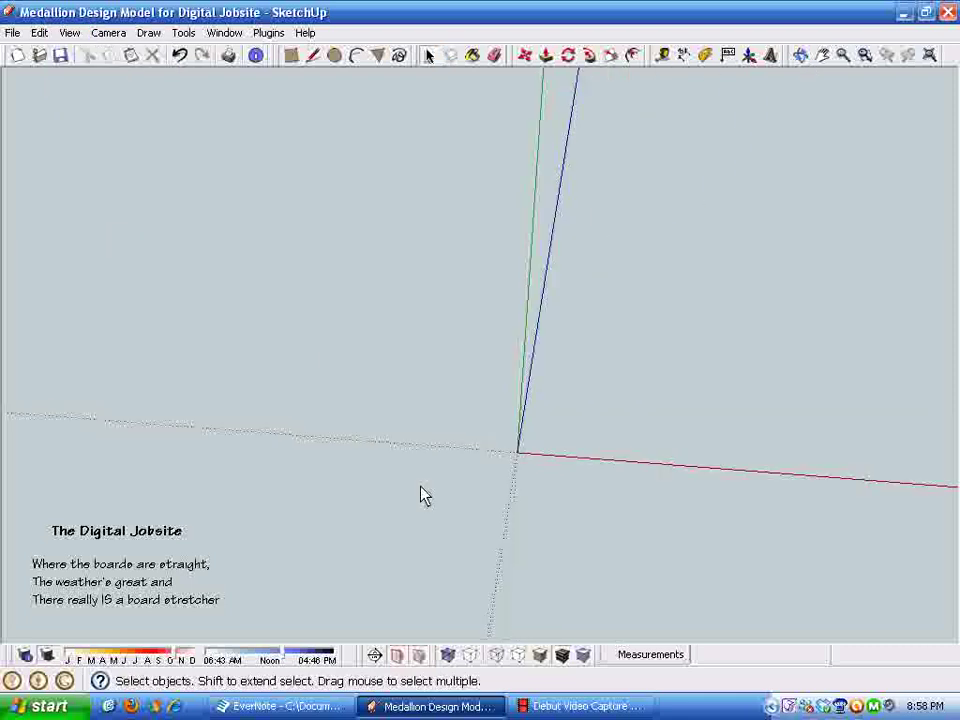
pyautogui.click(335, 58)
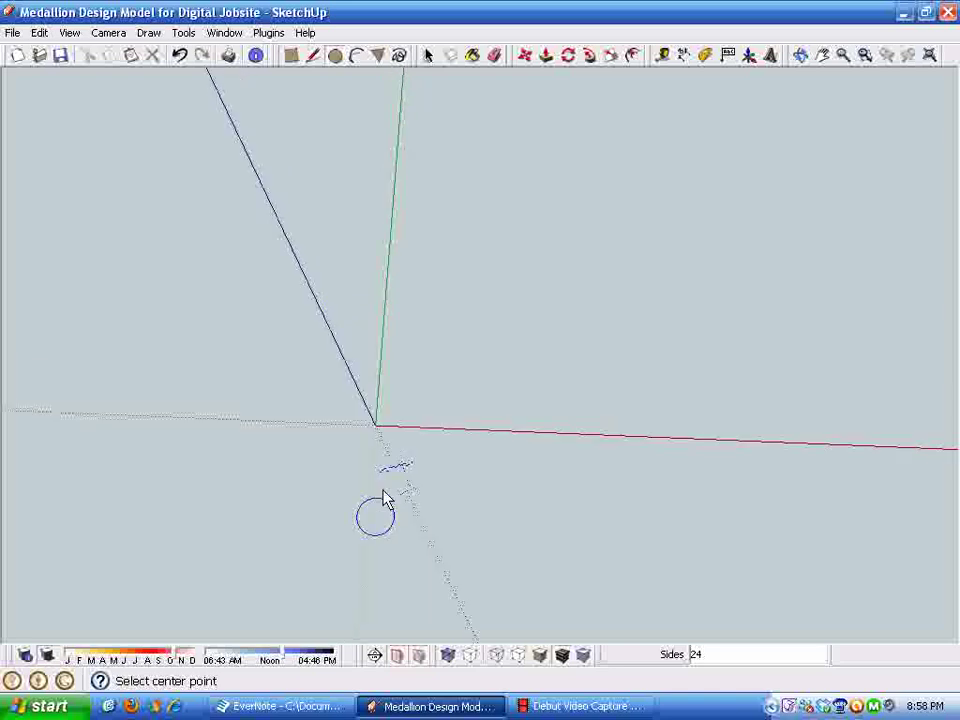
pyautogui.click(366, 436)
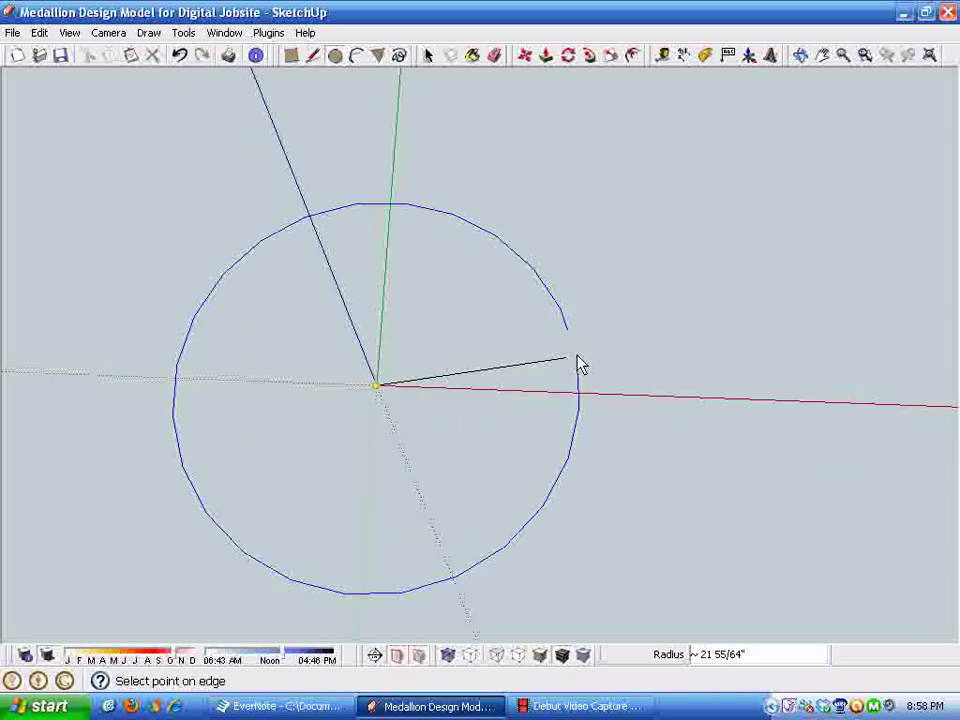
pyautogui.click(505, 338)
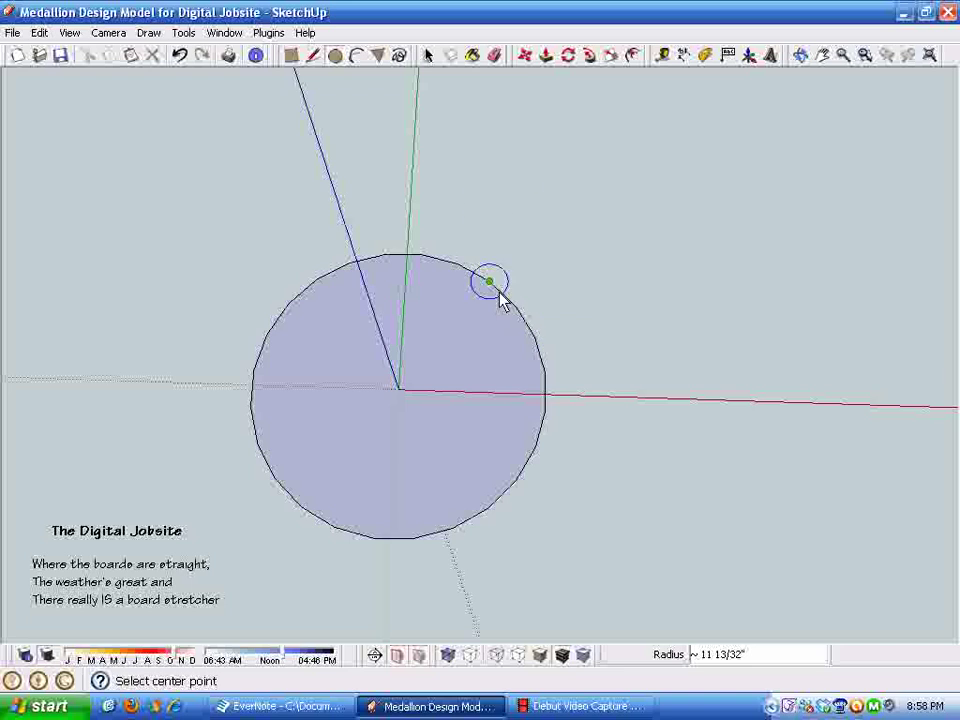
pyautogui.press('space')
pyautogui.click(474, 369)
pyautogui.rightClick(474, 369)
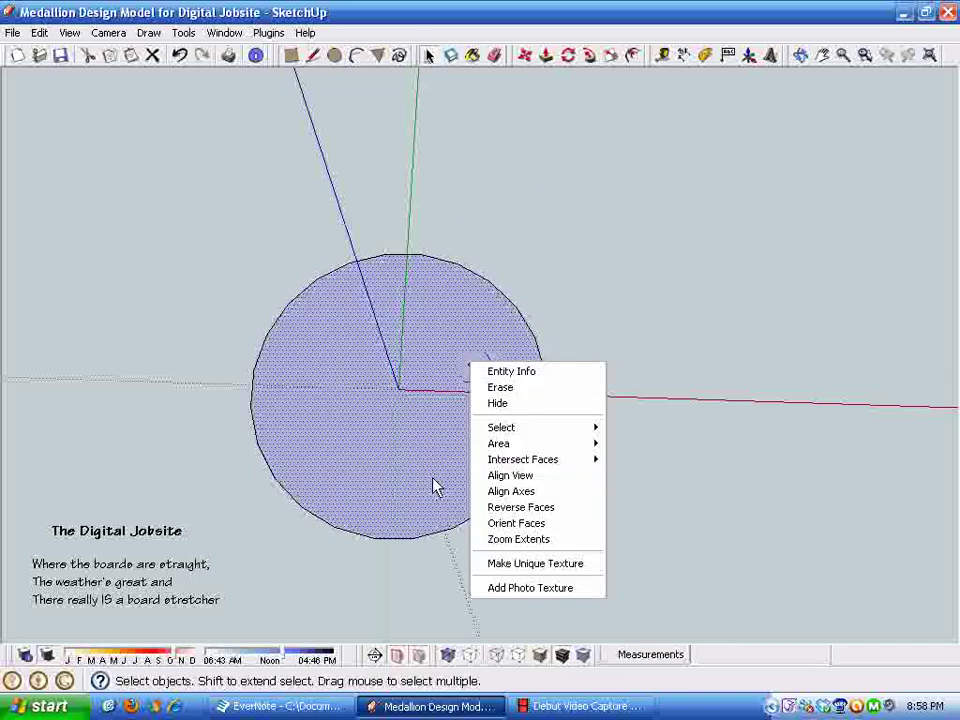
pyautogui.click(530, 508)
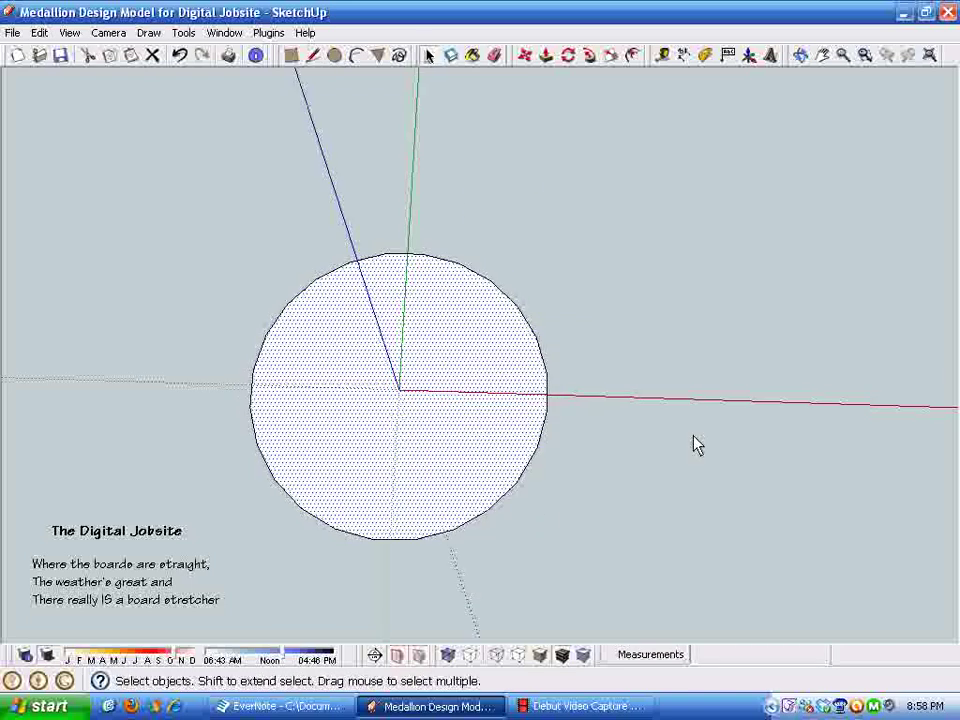
pyautogui.scroll(2, 414, 399)
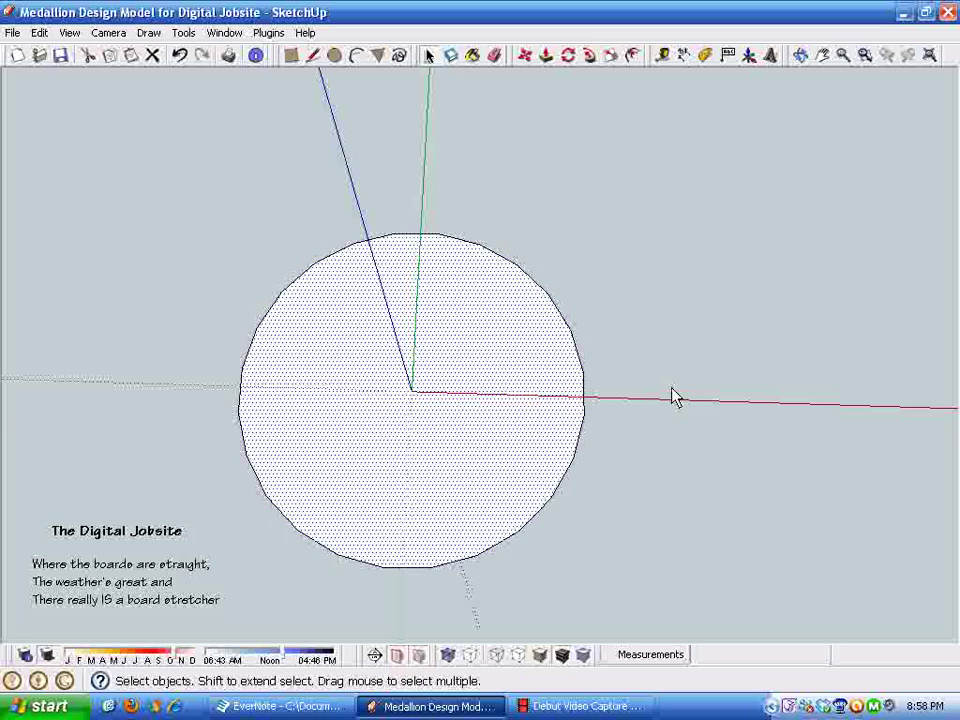
pyautogui.click(180, 56)
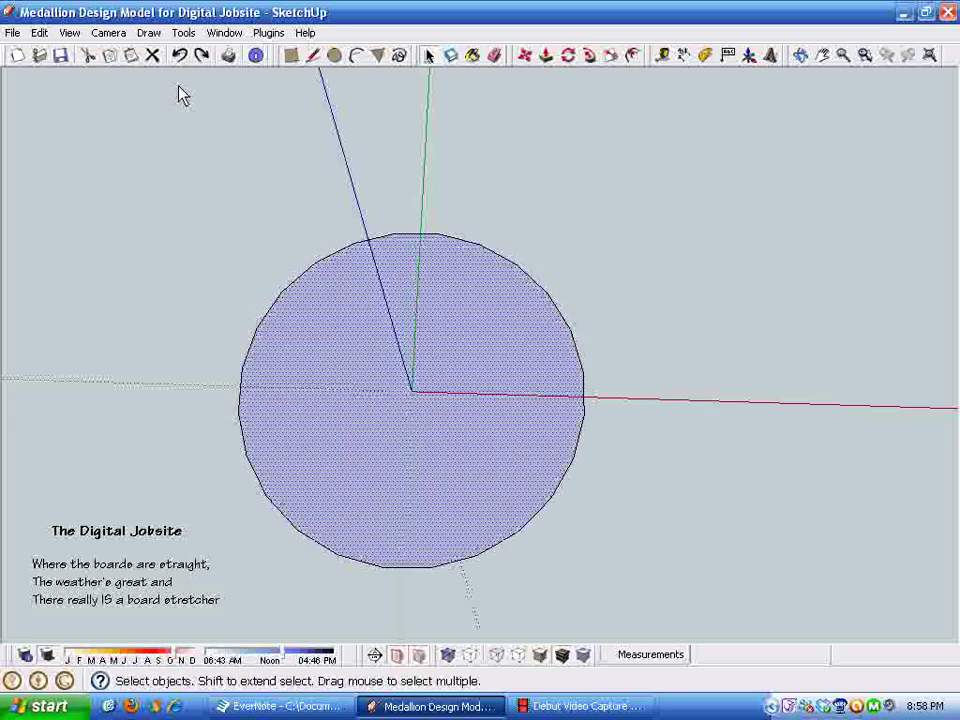
pyautogui.click(180, 57)
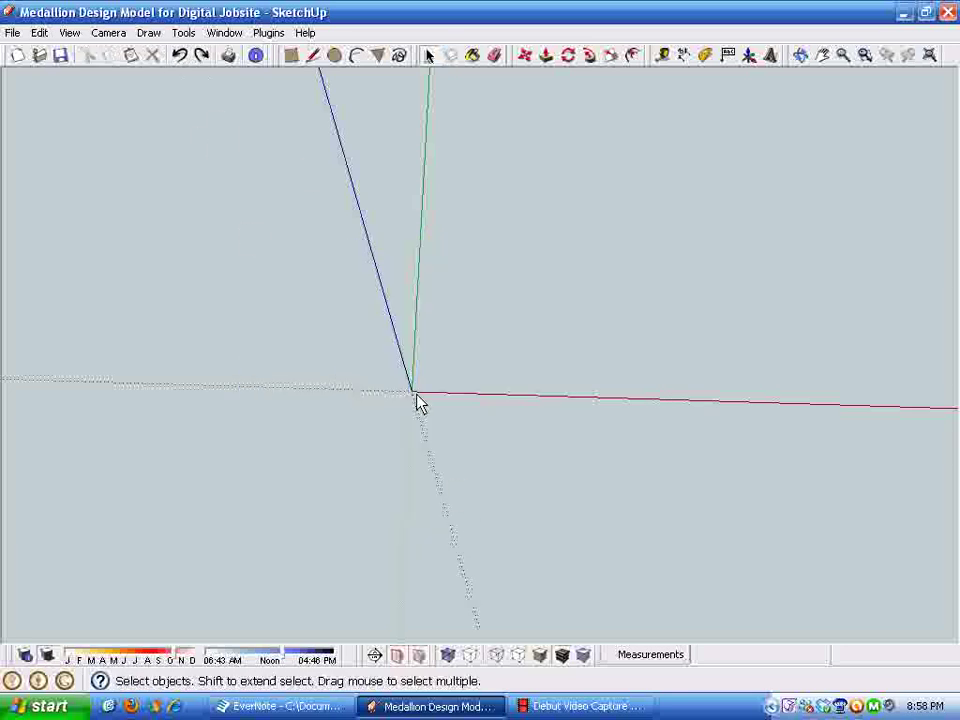
# Draw a circle with an 18-inch radius centred on the origin
pyautogui.click(335, 55)
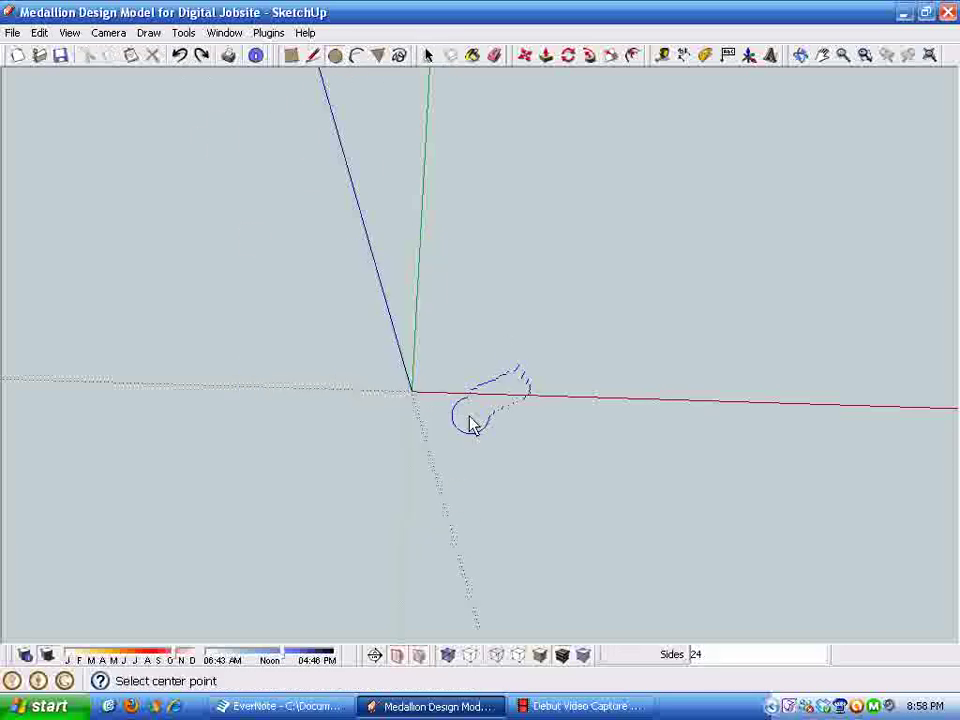
pyautogui.click(411, 391)
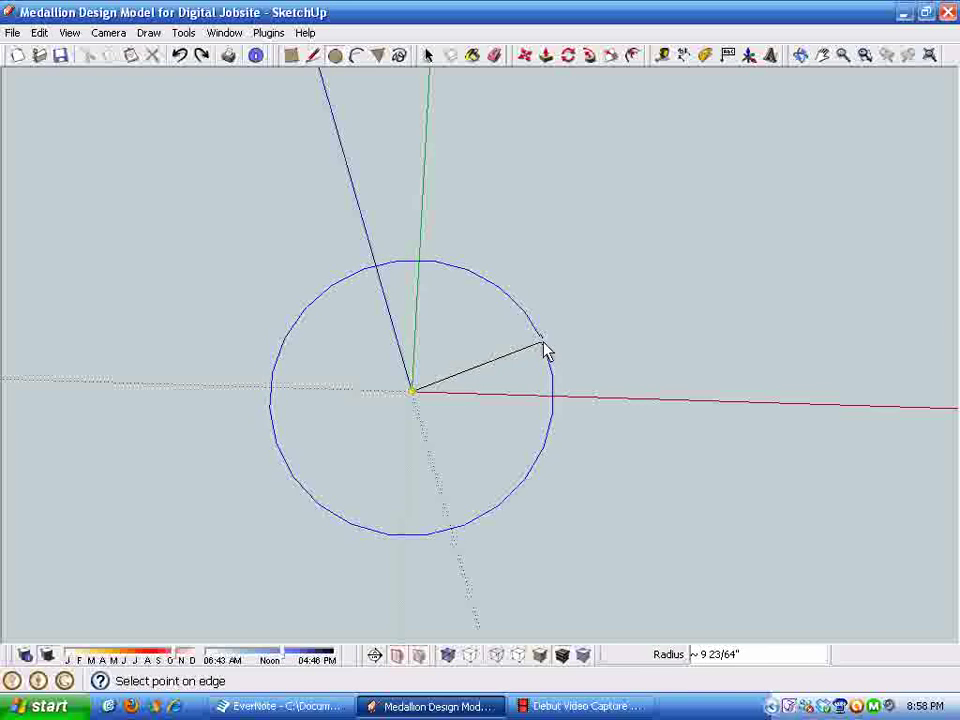
pyautogui.write('18')
pyautogui.press('Return')
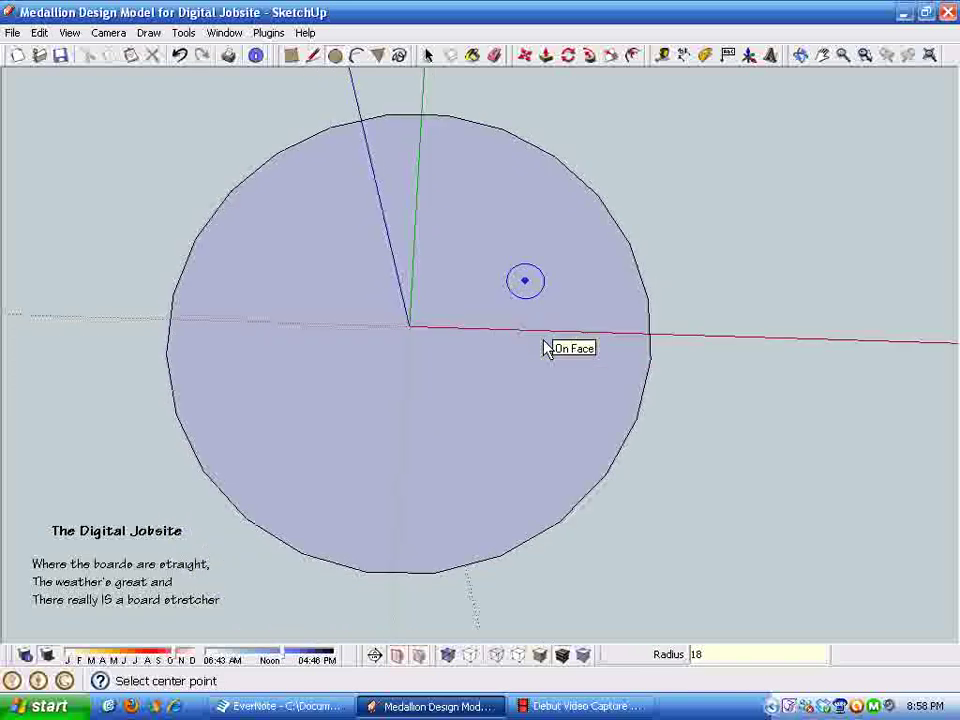
# Reverse the circle's face so its front side points up
pyautogui.scroll(3, 548, 348)
pyautogui.press('space')
pyautogui.click(574, 294)
pyautogui.rightClick(575, 297)
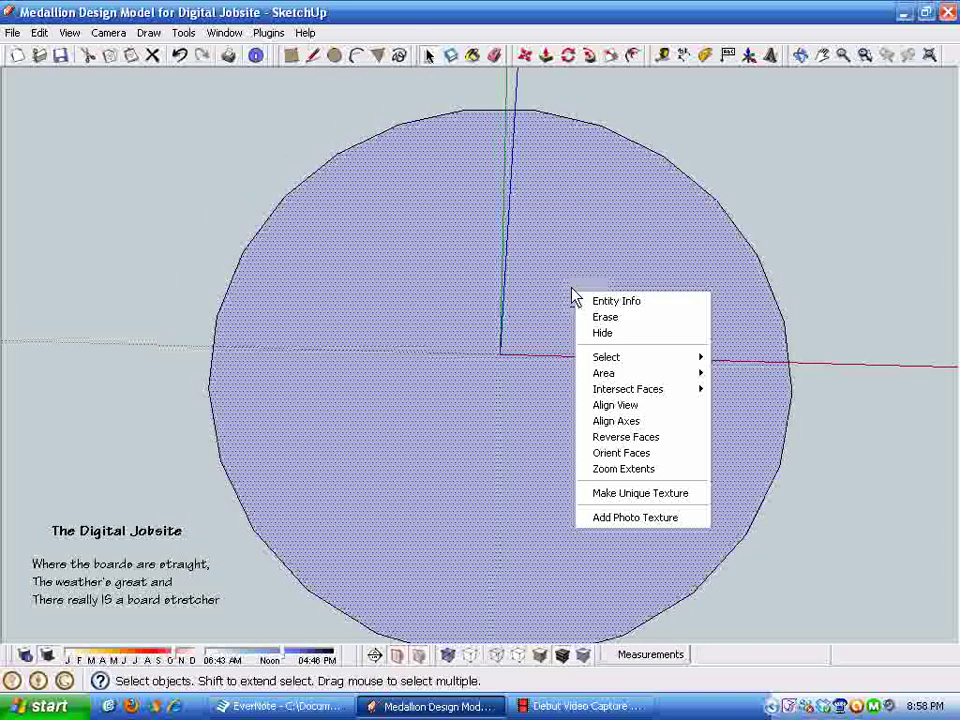
pyautogui.click(634, 440)
pyautogui.scroll(-1, 602, 182)
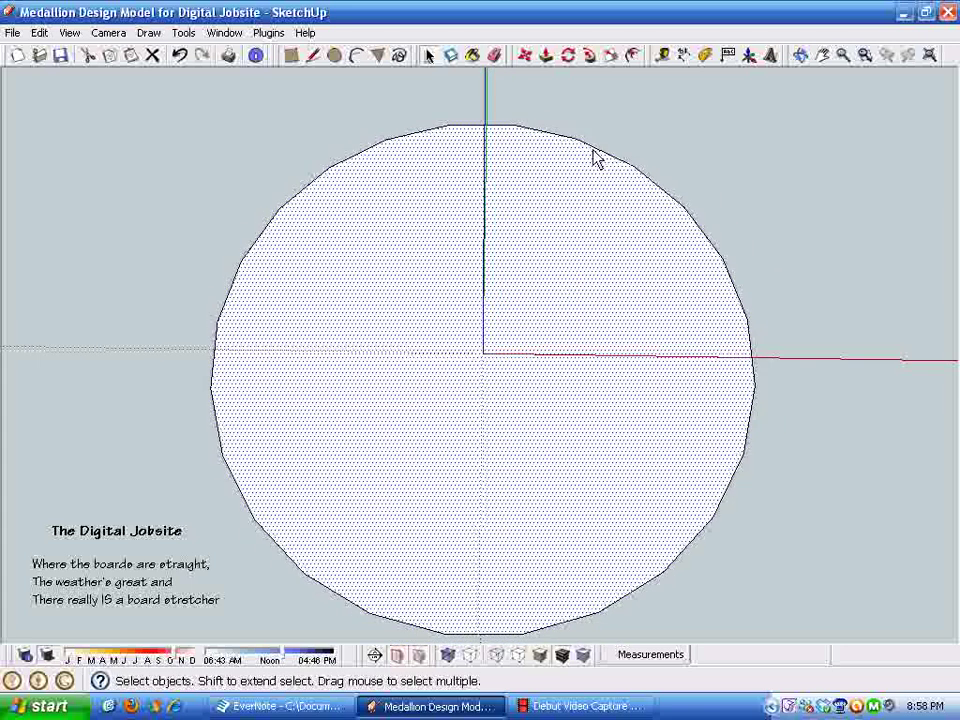
# Set the circle's segment count to 16 in its entity properties
pyautogui.rightClick(594, 152)
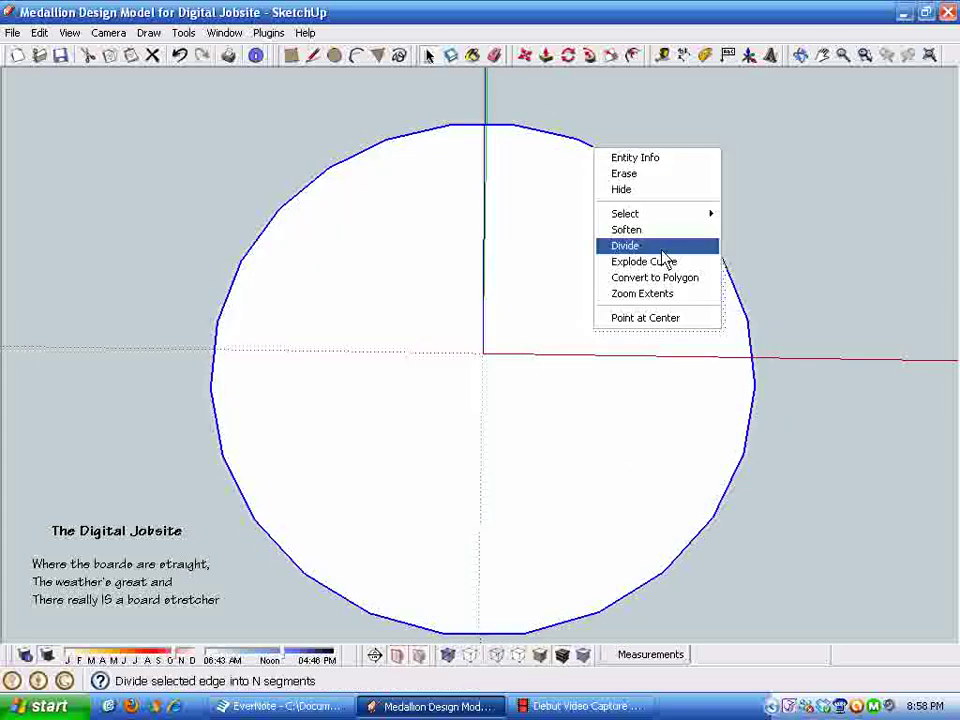
pyautogui.click(633, 158)
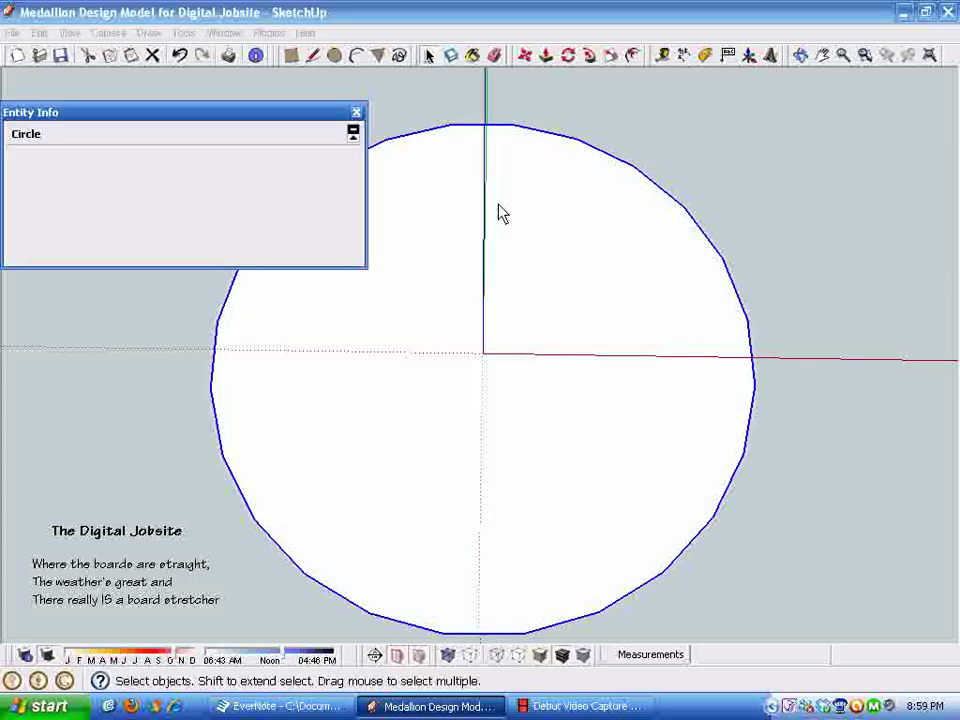
pyautogui.doubleClick(134, 202)
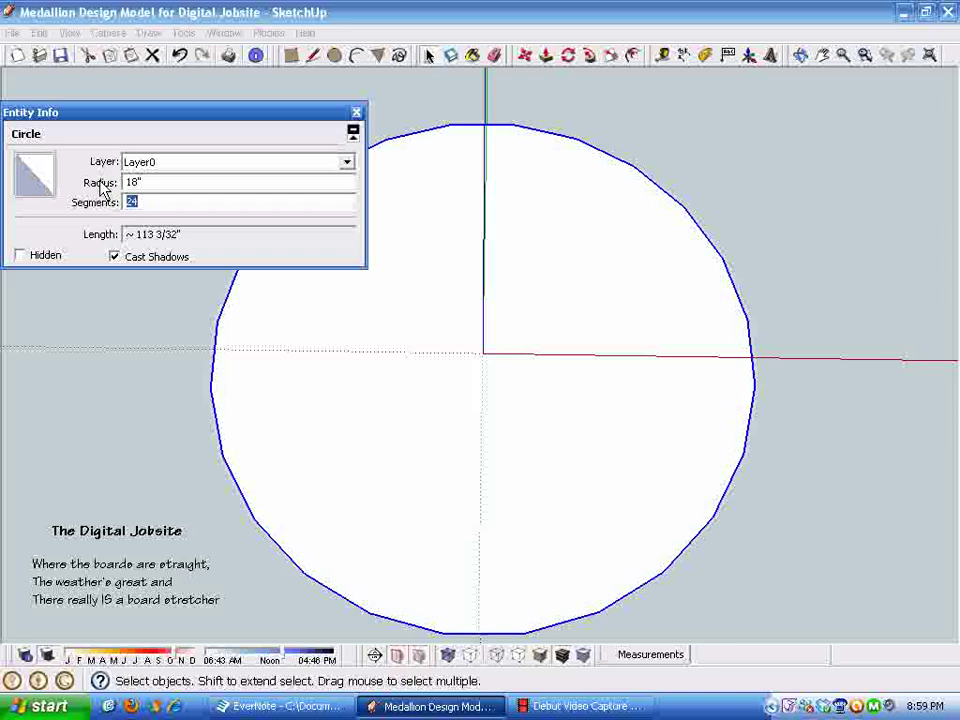
pyautogui.write('16')
pyautogui.press('Return')
pyautogui.scroll(-5, 236, 390)
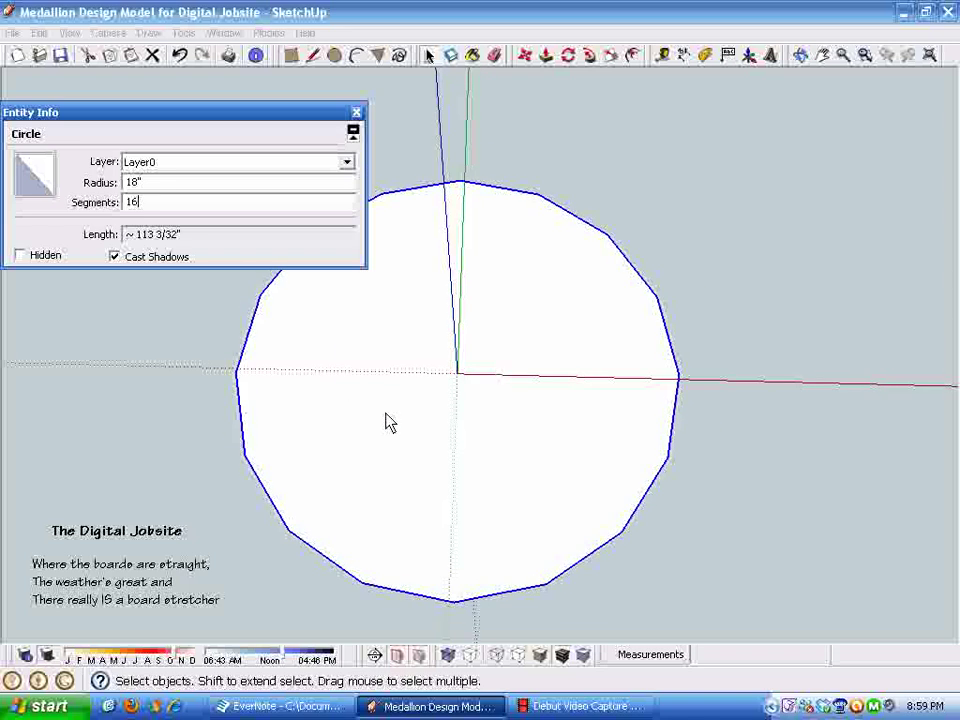
pyautogui.click(356, 113)
# Try to rotate the whole circle about its centre, aligning the protractor with a perimeter vertex
pyautogui.scroll(1, 191, 170)
pyautogui.moveTo(214, 156); pyautogui.dragTo(754, 540)
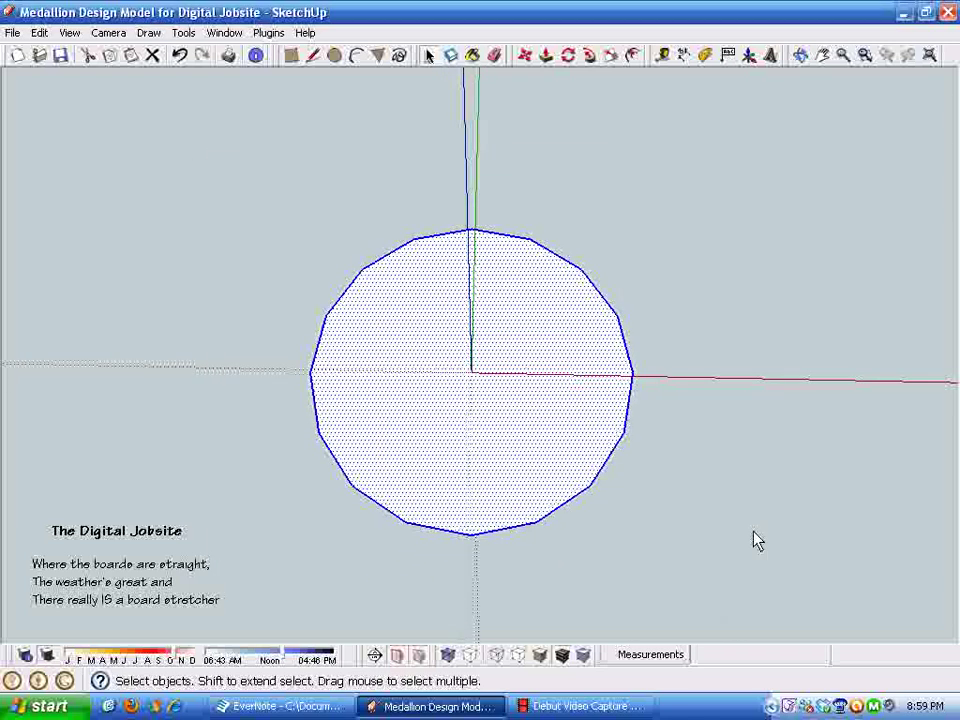
pyautogui.click(568, 56)
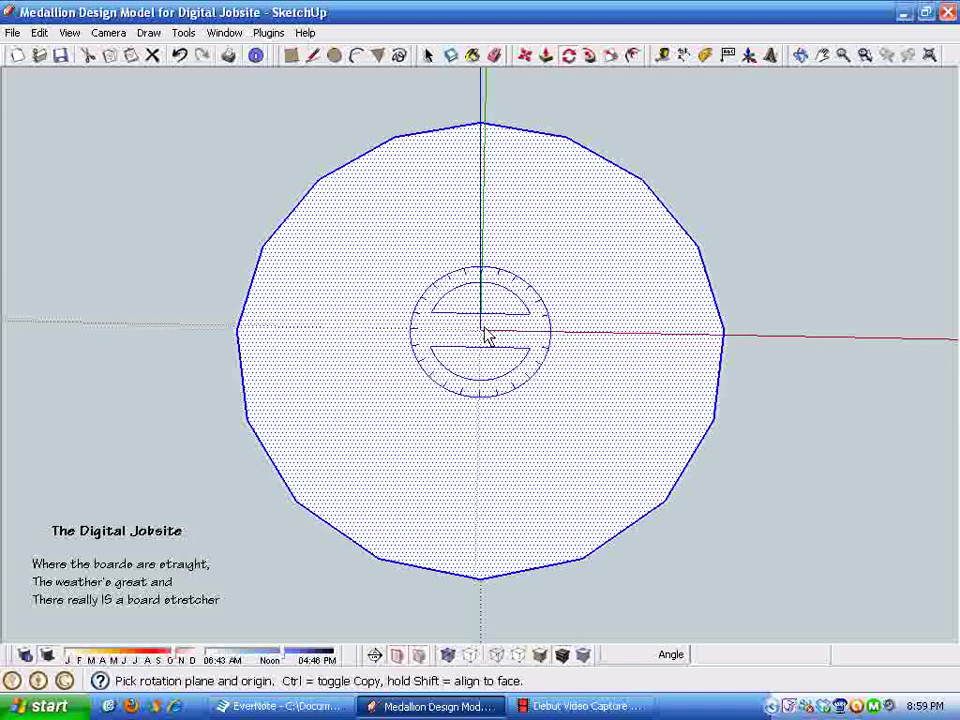
pyautogui.click(481, 331)
pyautogui.scroll(4, 718, 310)
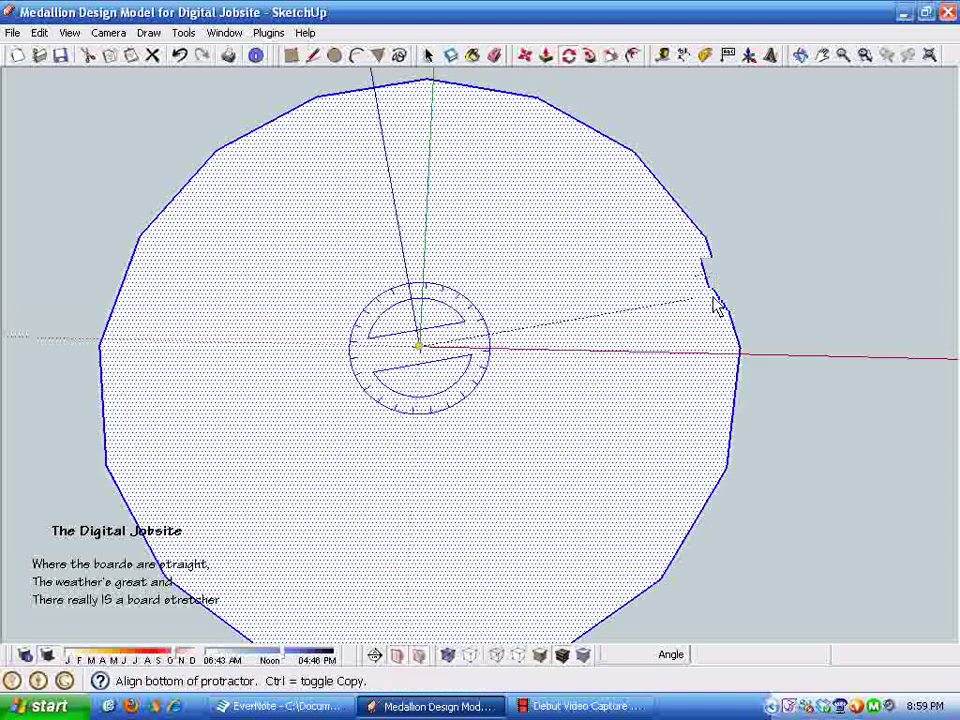
pyautogui.click(729, 239)
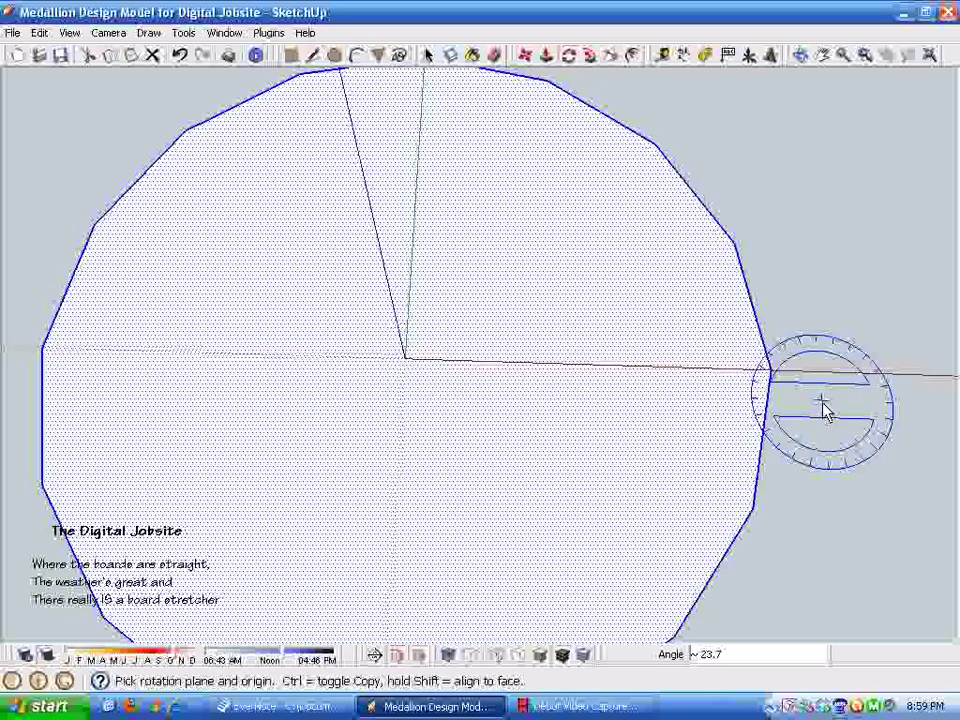
pyautogui.press('space')
# Move the whole circle away from the origin into the open area between the red and green axes
pyautogui.scroll(-5, 784, 489)
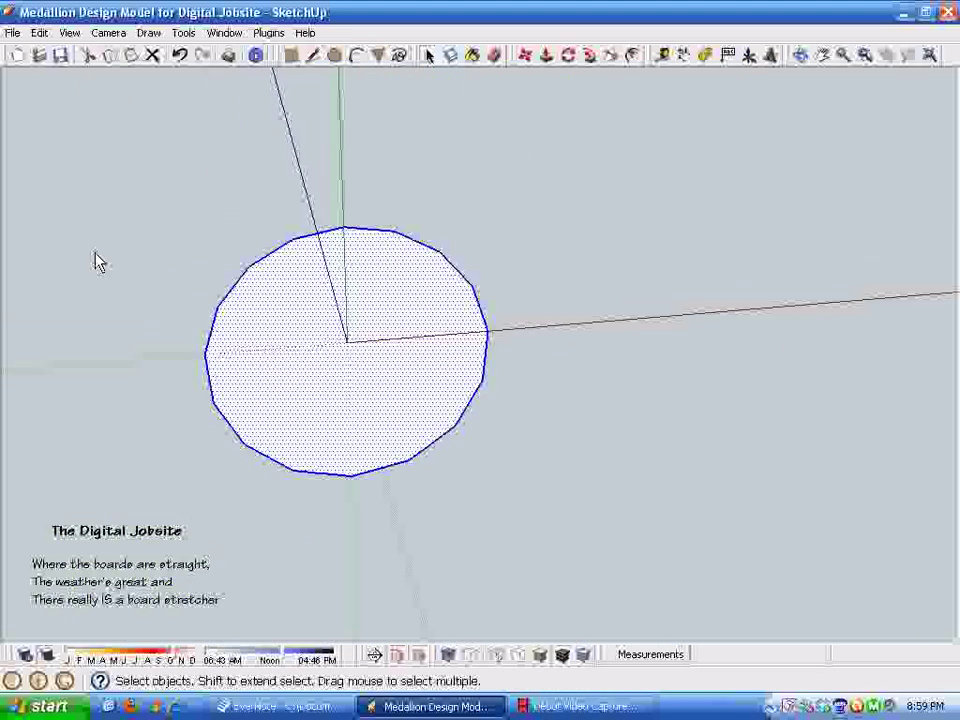
pyautogui.moveTo(86, 169); pyautogui.dragTo(591, 604)
pyautogui.click(524, 56)
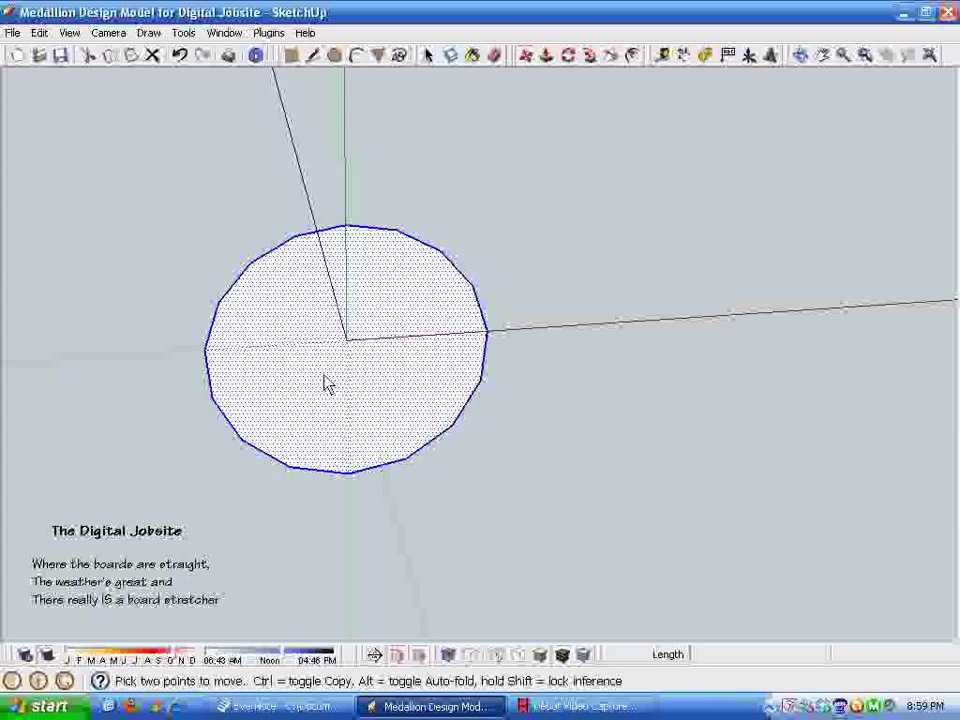
pyautogui.click(324, 384)
pyautogui.moveTo(612, 192); pyautogui.dragTo(765, 458, button='middle')
pyautogui.press('space')
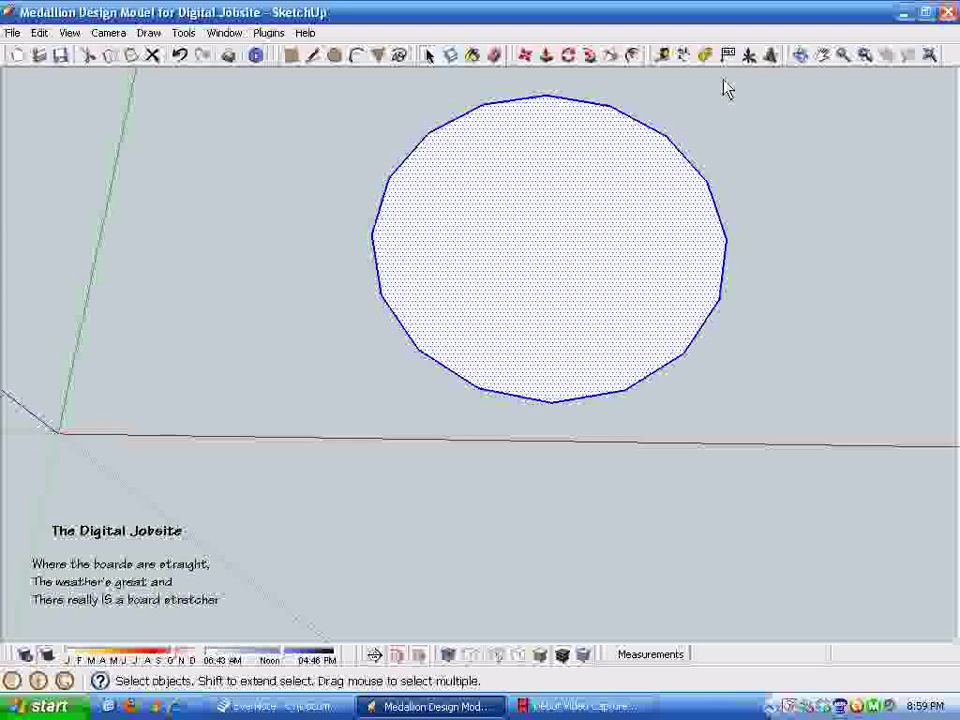
# Add a centre point to the circle from its perimeter edge
pyautogui.rightClick(645, 135)
pyautogui.click(333, 313)
pyautogui.click(333, 313)
pyautogui.click(697, 182)
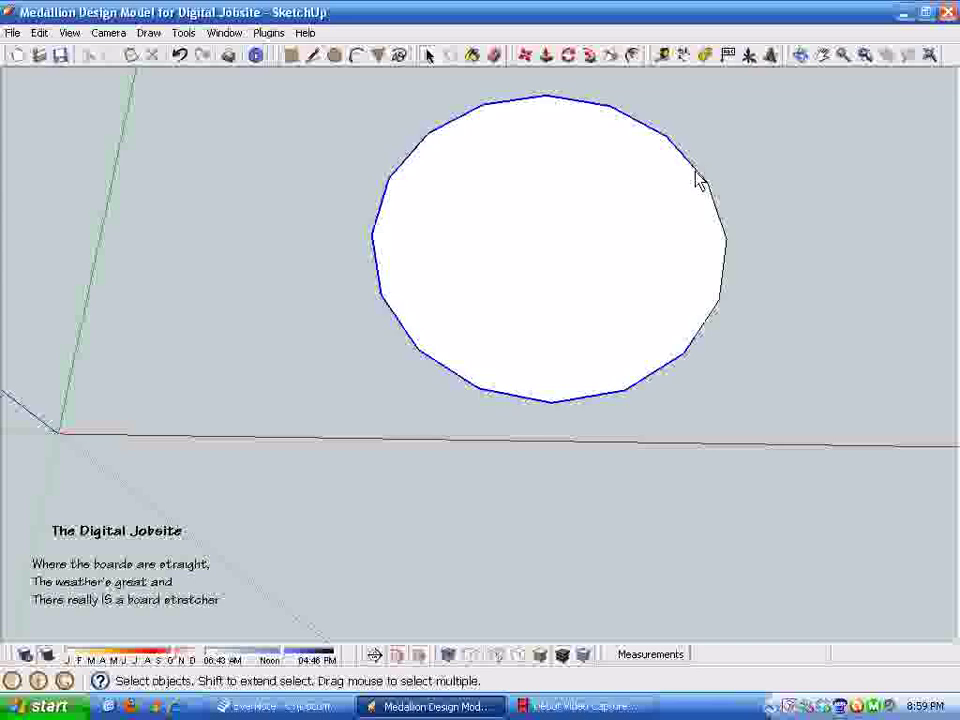
pyautogui.rightClick(697, 182)
pyautogui.click(739, 341)
# Create a protractor guide line through the circle's centre, 22.5 degrees from one perimeter vertex and passing through the adjacent vertex
pyautogui.scroll(1, 583, 305)
pyautogui.moveTo(583, 305); pyautogui.dragTo(703, 84, button='middle')
pyautogui.click(706, 57)
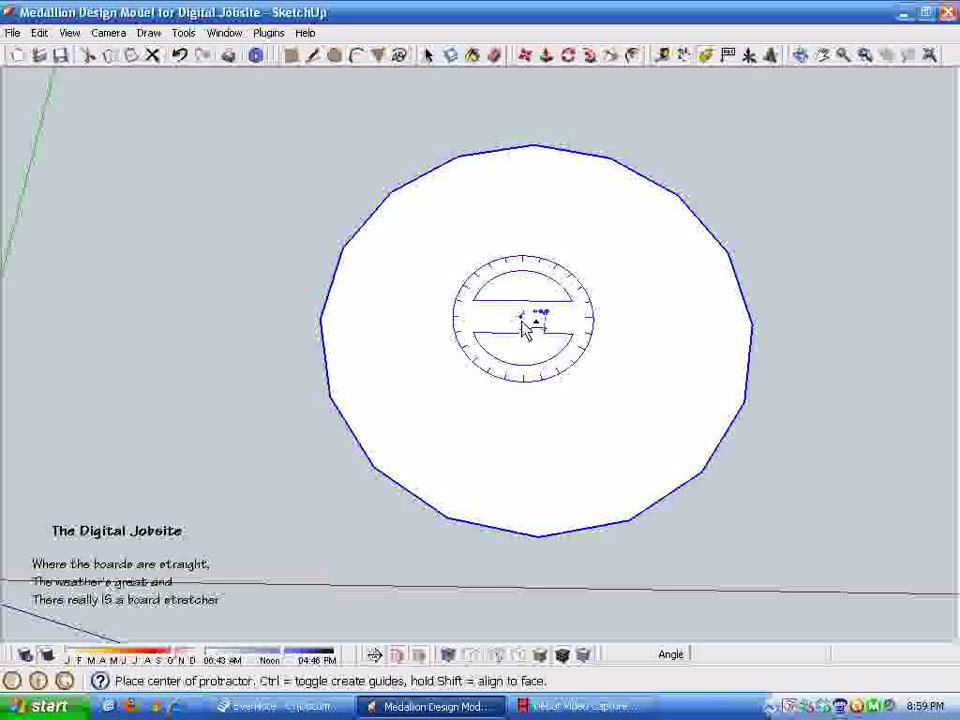
pyautogui.click(535, 322)
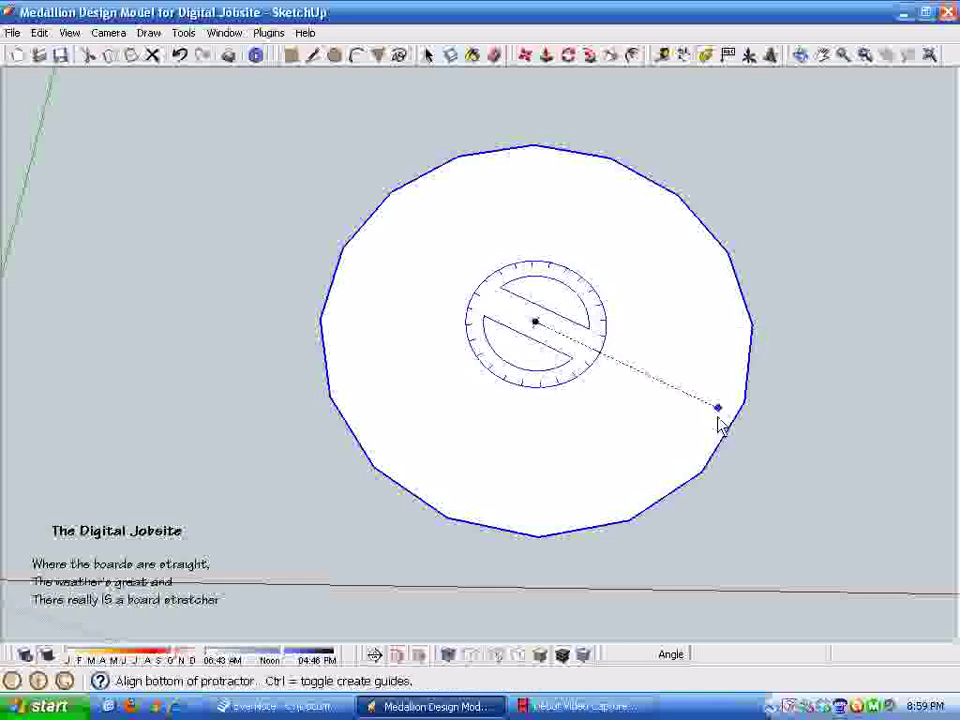
pyautogui.click(744, 402)
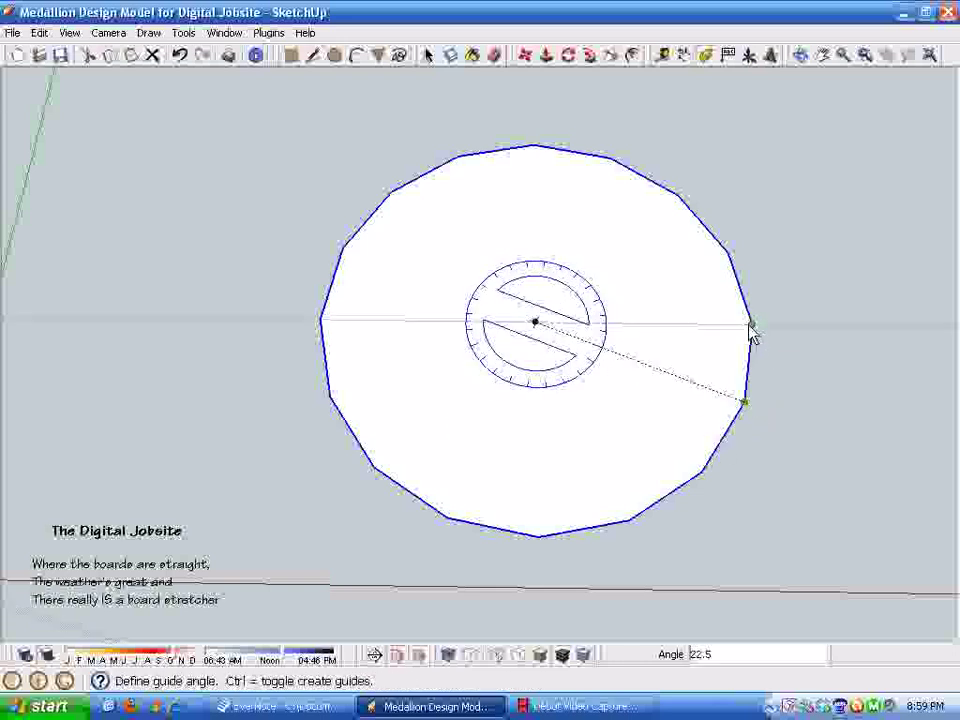
pyautogui.click(751, 325)
pyautogui.press('space')
pyautogui.scroll(-2, 602, 604)
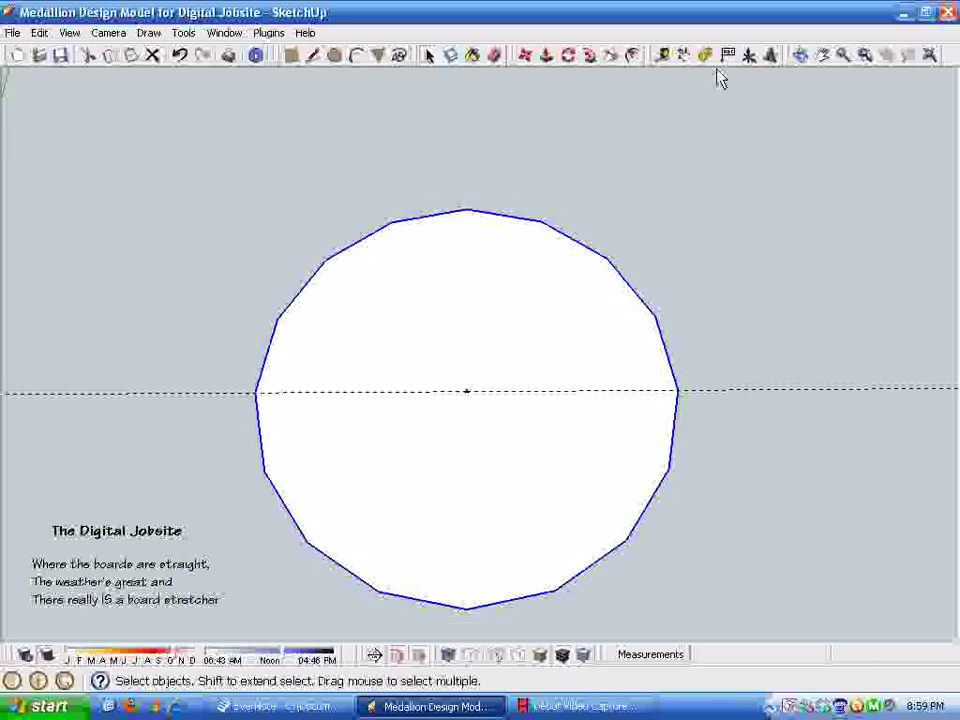
# Create two protractor guide lines through the circle's centre, 22.5 degrees to either side of the existing guide, passing through the adjacent perimeter vertices
pyautogui.click(705, 56)
pyautogui.click(466, 391)
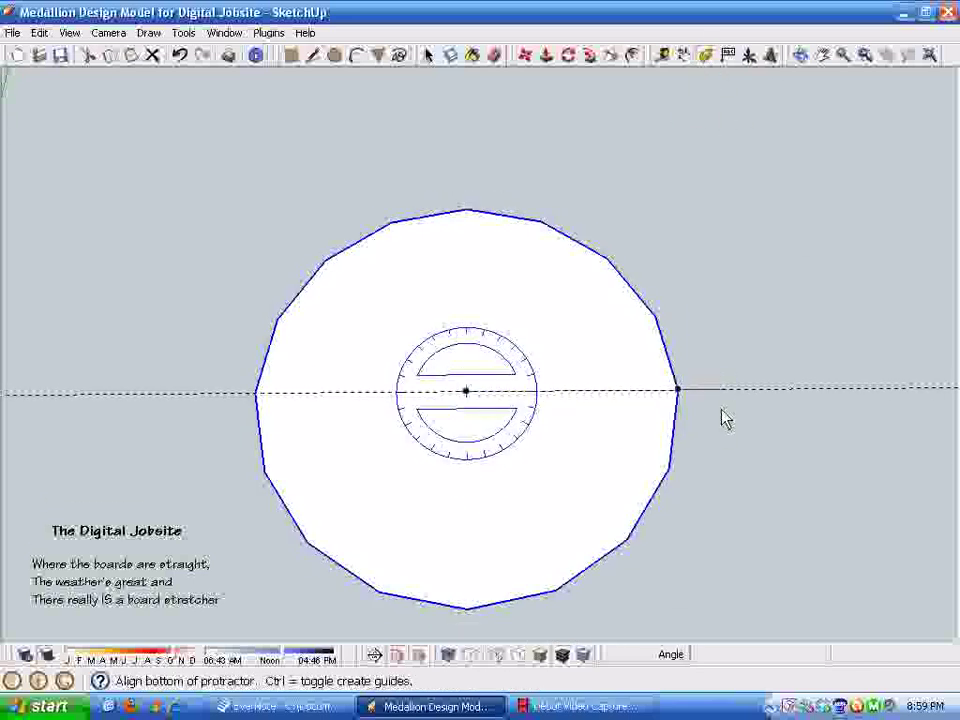
pyautogui.click(677, 390)
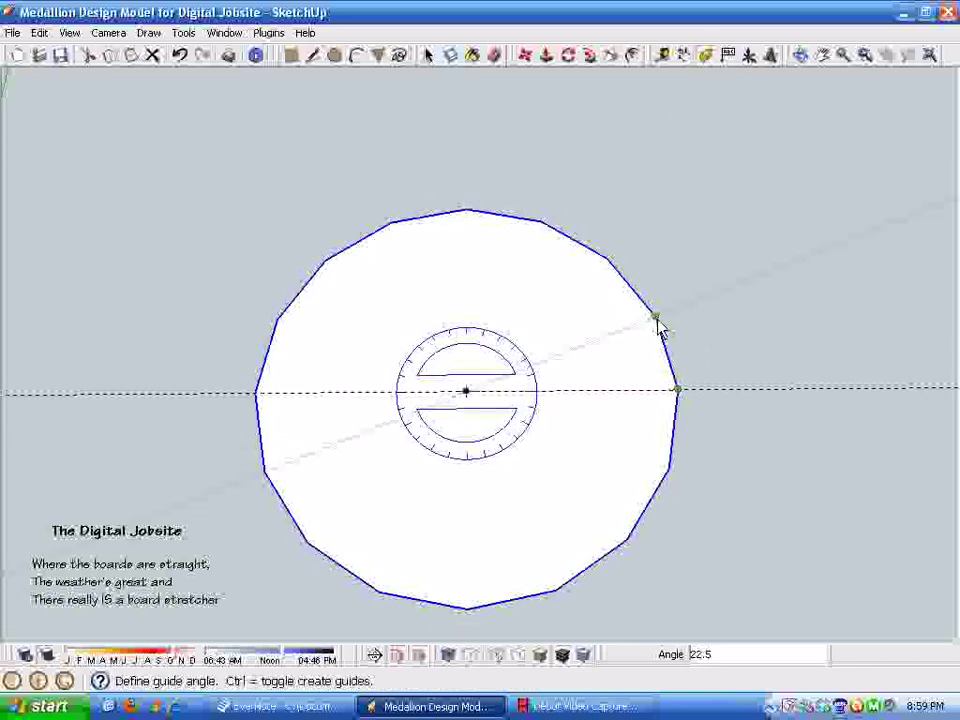
pyautogui.click(657, 319)
pyautogui.click(466, 391)
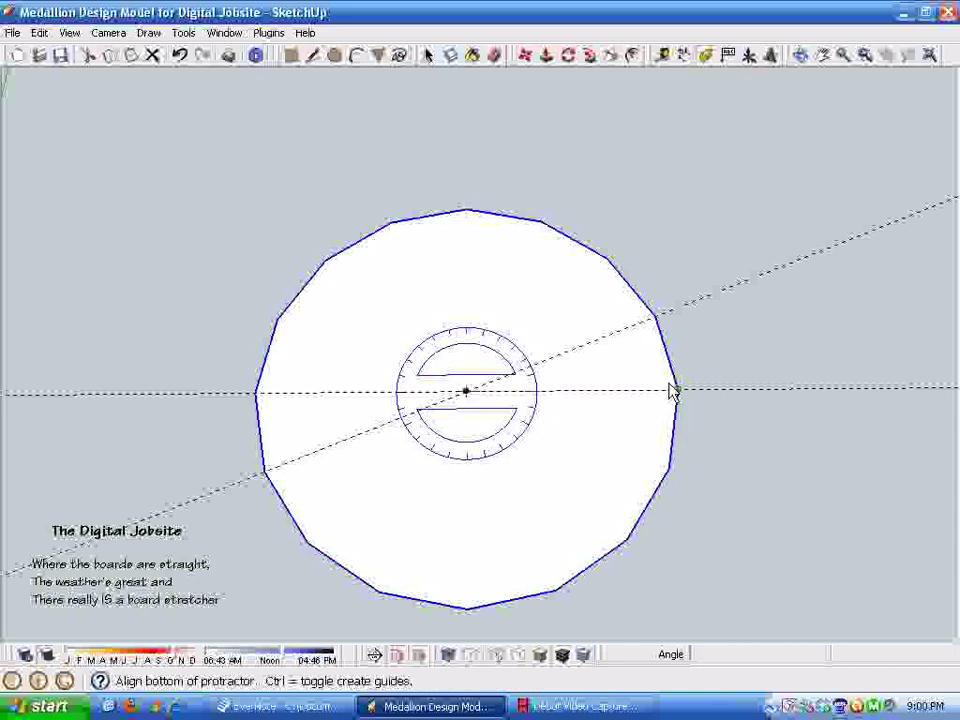
pyautogui.click(672, 391)
pyautogui.click(671, 481)
pyautogui.scroll(2, 578, 330)
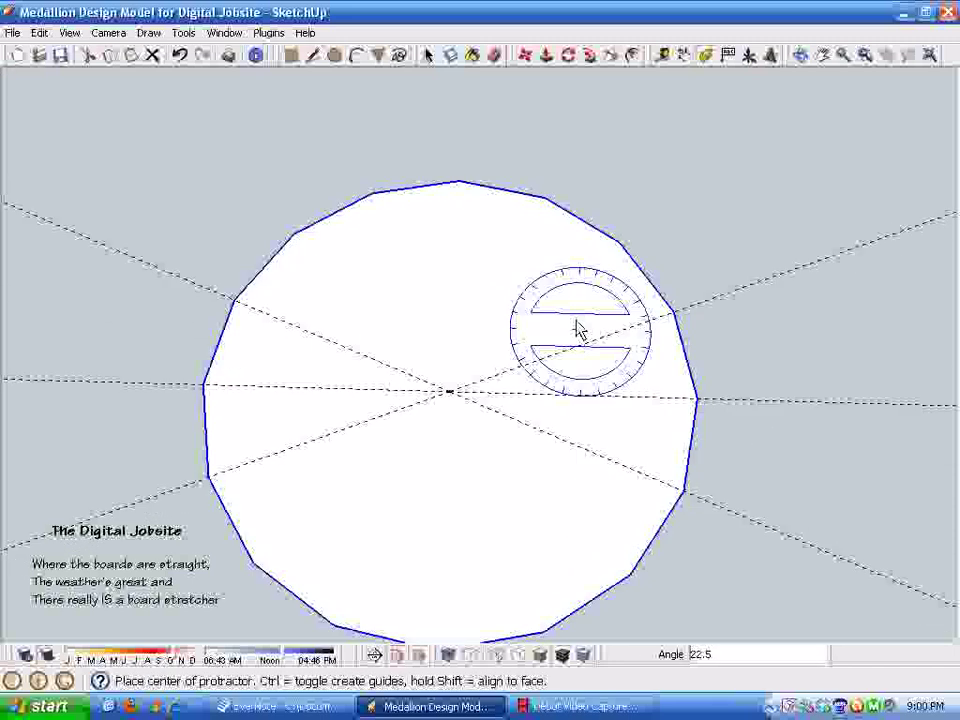
# Draw a line from the circle's centre along the upper angled guide to its perimeter vertex
pyautogui.click(313, 55)
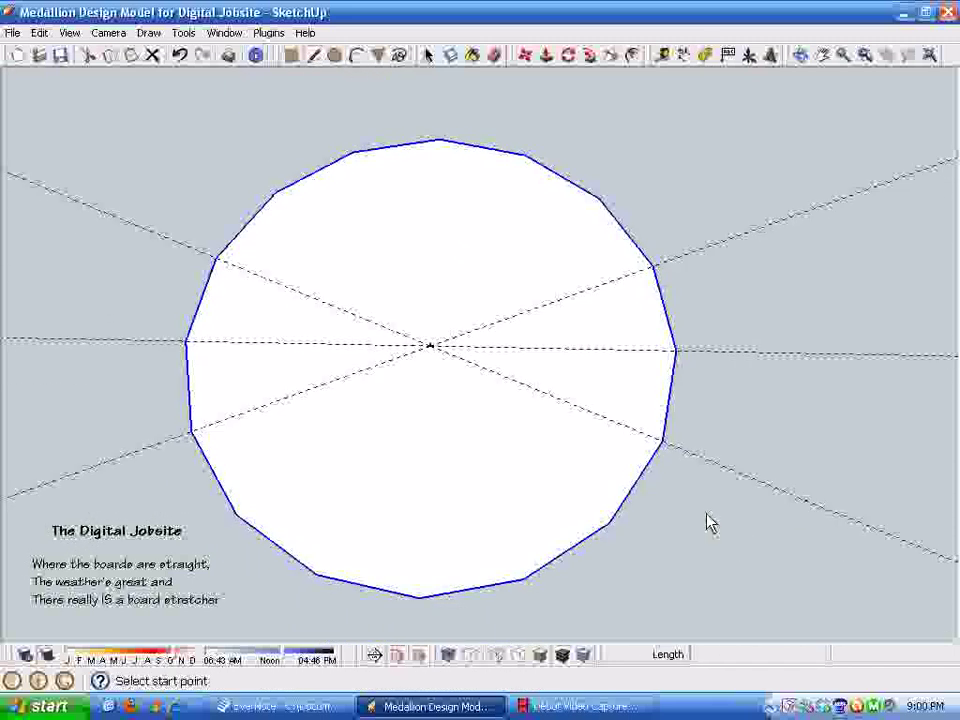
pyautogui.press('space')
pyautogui.click(314, 55)
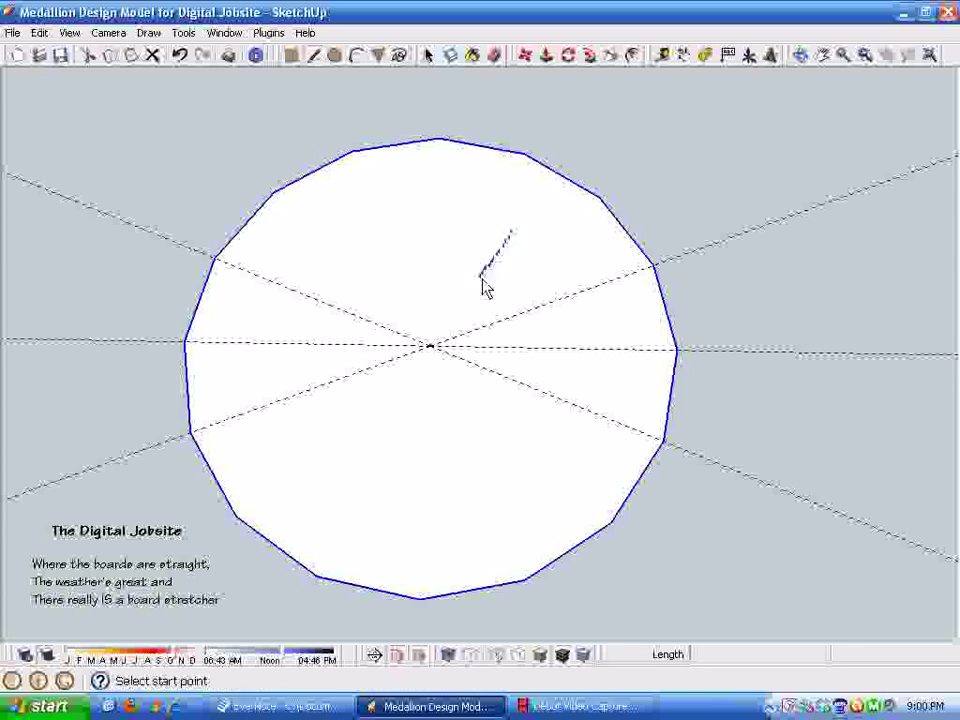
pyautogui.click(431, 347)
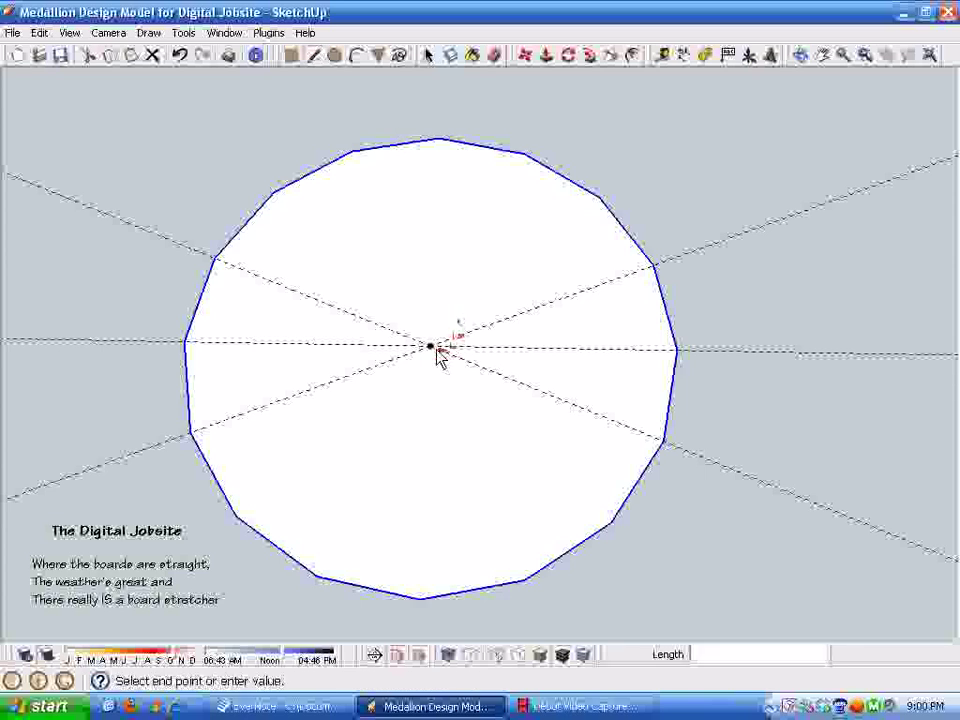
pyautogui.click(657, 270)
pyautogui.press('space')
# Divide the new radial line into three equal segments
pyautogui.rightClick(569, 302)
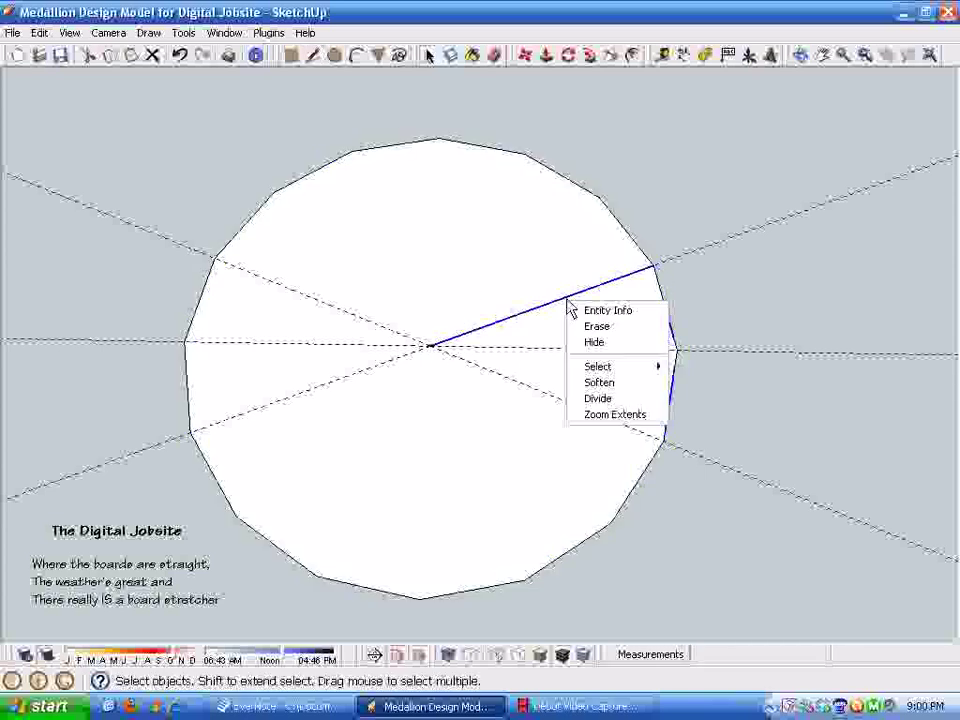
pyautogui.click(603, 399)
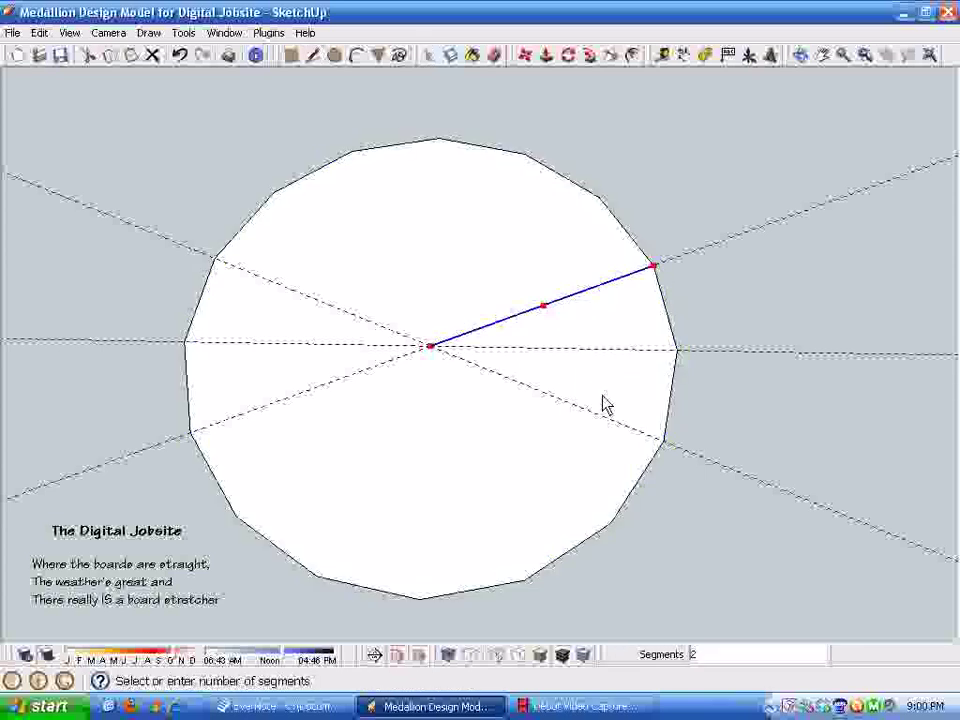
pyautogui.click(531, 332)
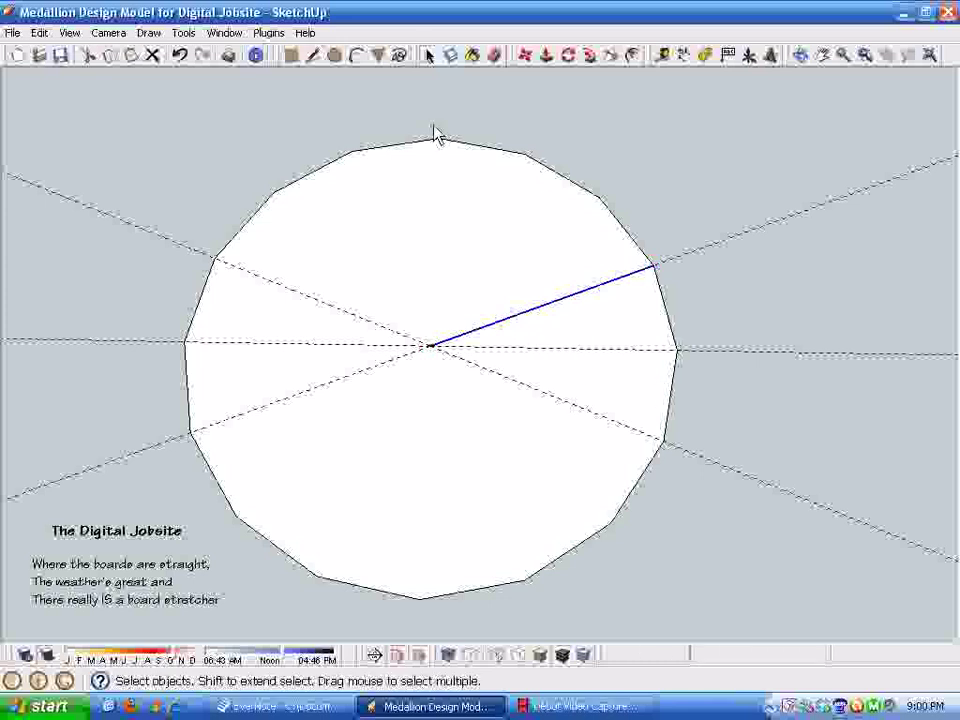
# Outline the kite-shaped point from the middle guide's perimeter vertex to the radial line's inner division point and the matching lower-guide point, closing at the centre
pyautogui.click(314, 56)
pyautogui.scroll(2, 615, 313)
pyautogui.click(746, 340)
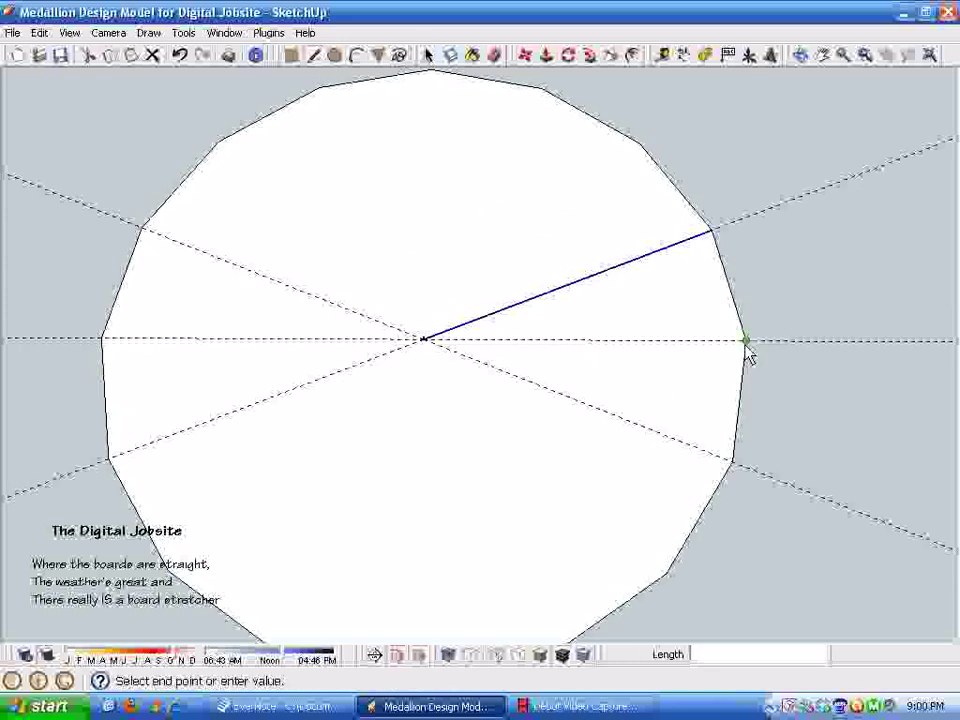
pyautogui.click(521, 303)
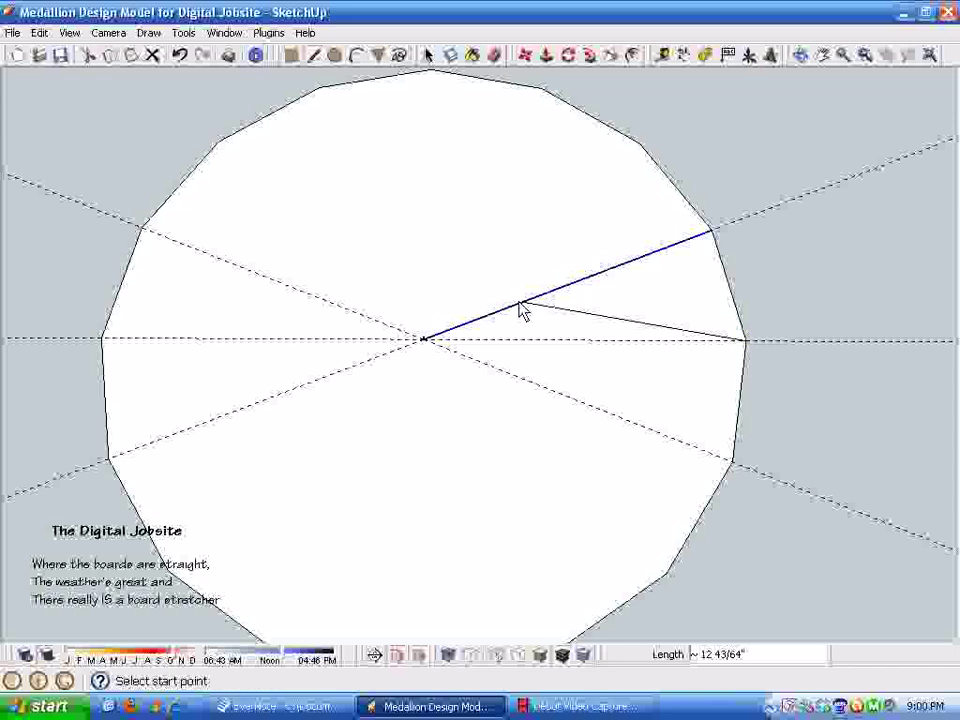
pyautogui.click(745, 344)
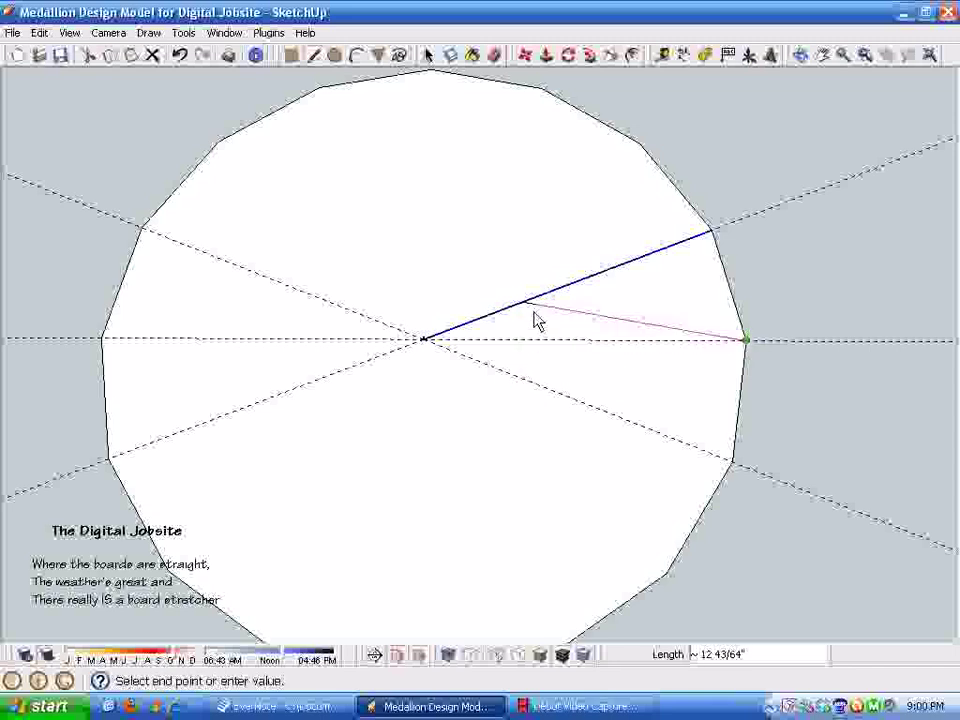
pyautogui.click(523, 379)
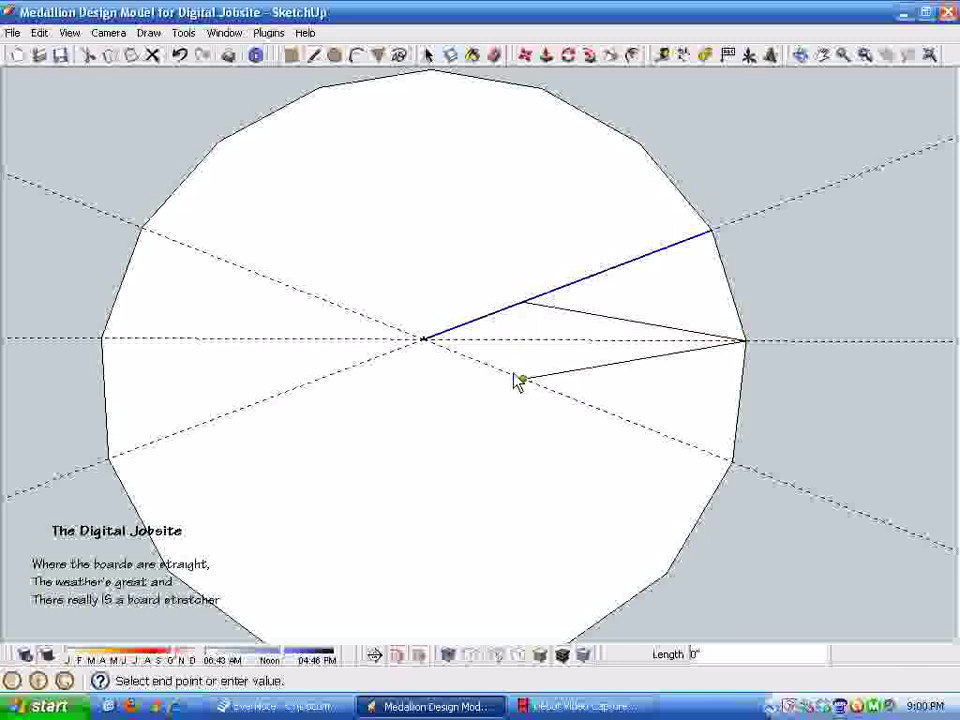
pyautogui.click(424, 340)
pyautogui.press('space')
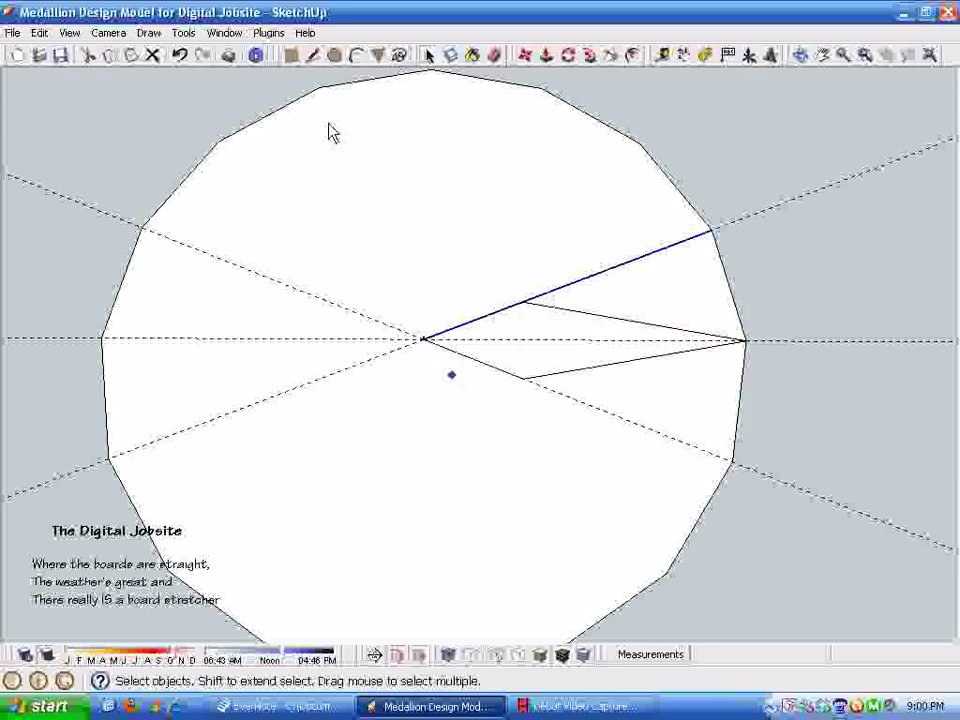
# Draw an 18-inch line through the middle of the kite from the circle's centre to its outer tip
pyautogui.click(314, 55)
pyautogui.click(424, 340)
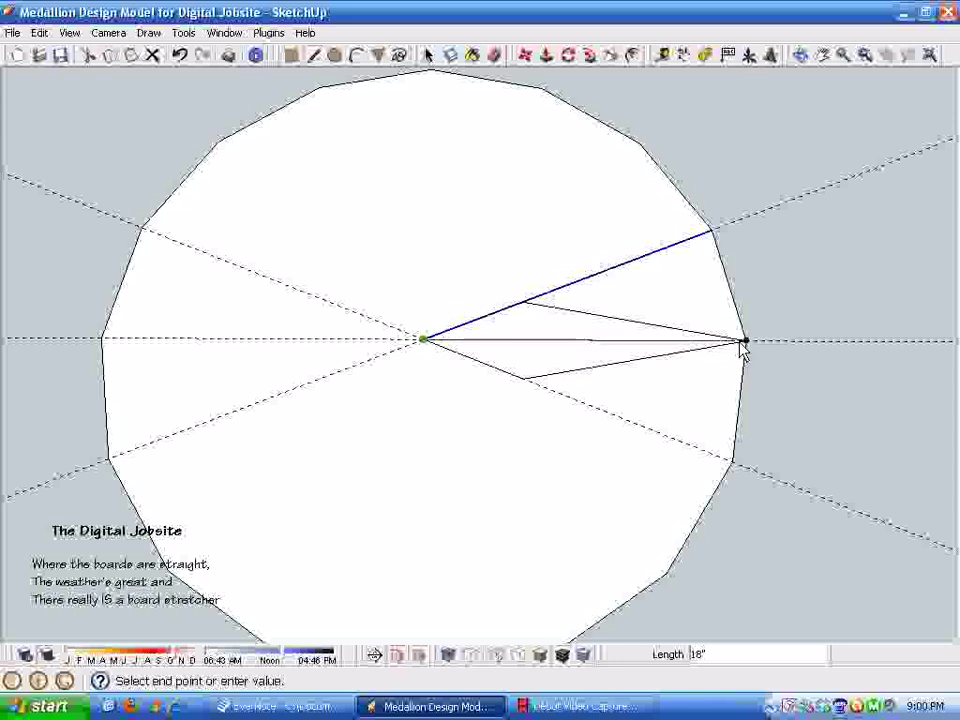
pyautogui.click(746, 341)
pyautogui.press('space')
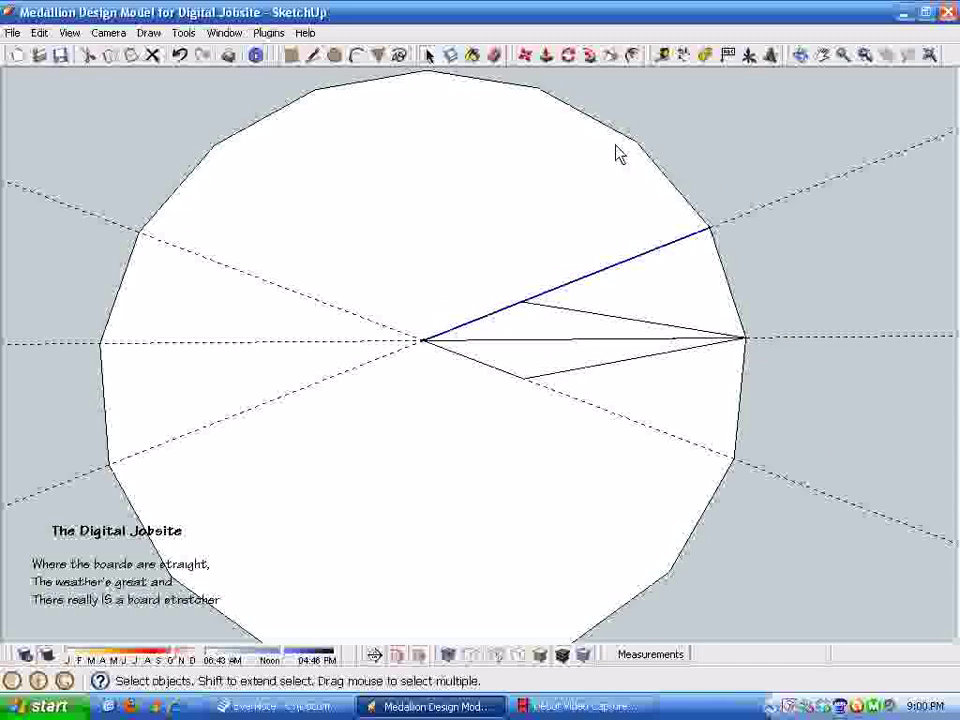
# Erase the upper angled guide and the parts of the radial line extending beyond the kite
pyautogui.click(495, 55)
pyautogui.click(668, 238)
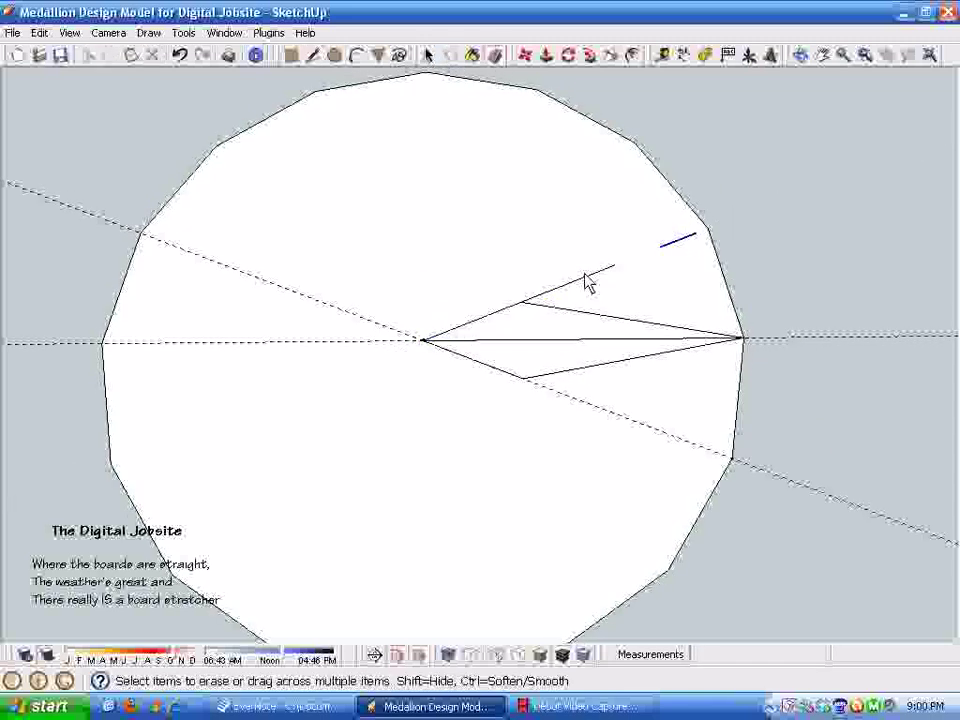
pyautogui.scroll(-4, 568, 441)
pyautogui.moveTo(461, 420); pyautogui.dragTo(403, 456, button='middle')
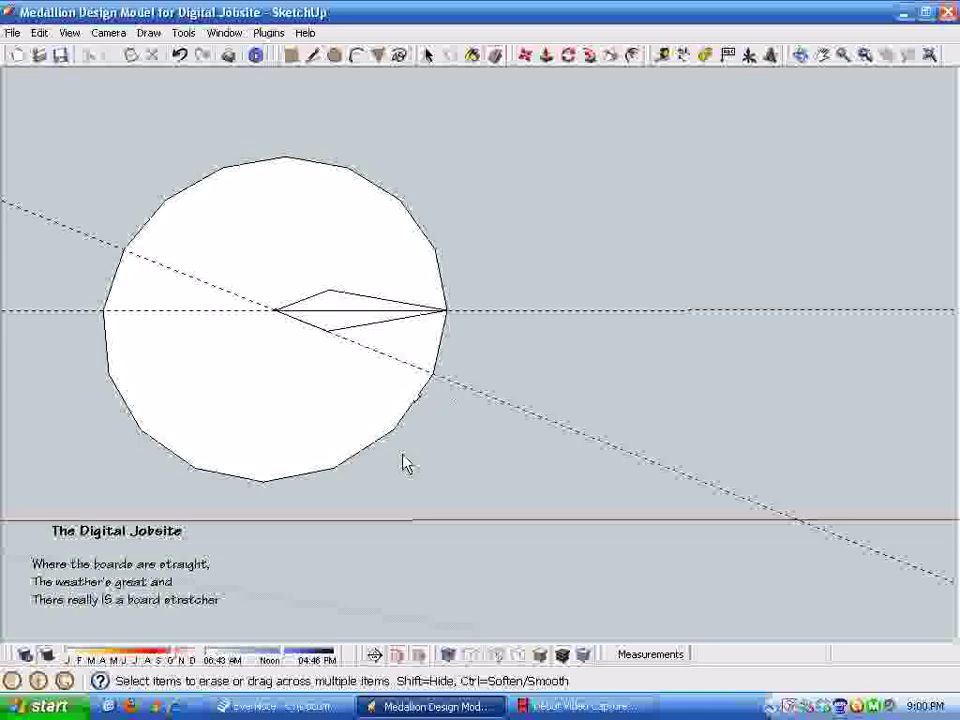
pyautogui.press('space')
# Try to turn the kite into a component named "Long Point" that replaces the selection, declining to overwrite the existing definition
pyautogui.moveTo(490, 436)
pyautogui.mouseDown(button='middle')
pyautogui.moveTo(332, 251)
pyautogui.moveTo(291, 237)
pyautogui.mouseUp(button='middle')
pyautogui.click(291, 237)
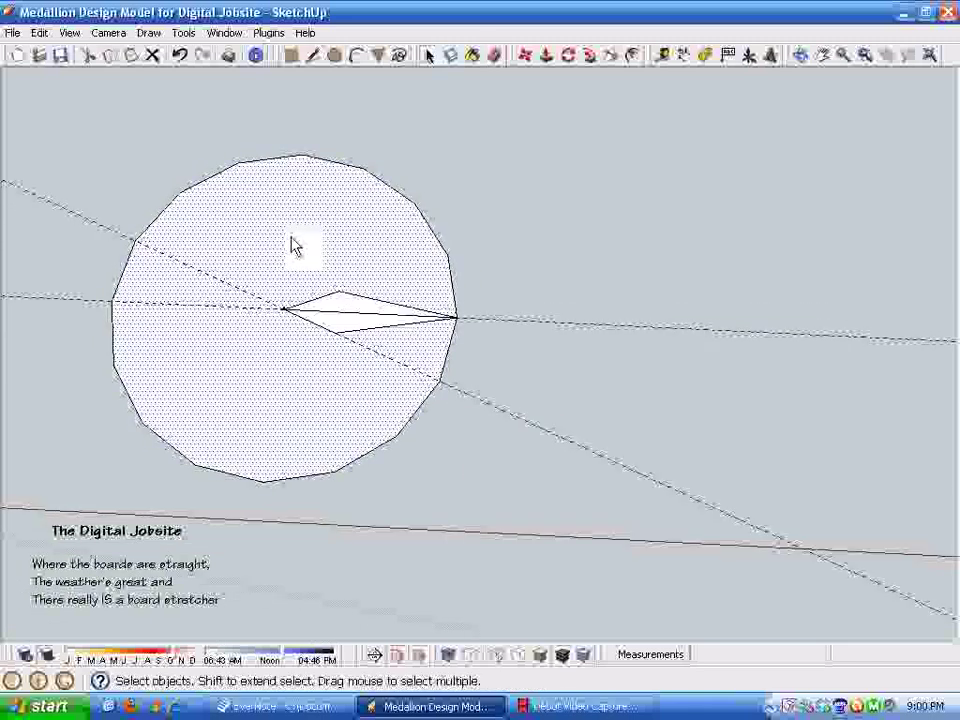
pyautogui.doubleClick(283, 240)
pyautogui.click(253, 261)
pyautogui.moveTo(253, 260); pyautogui.dragTo(533, 386)
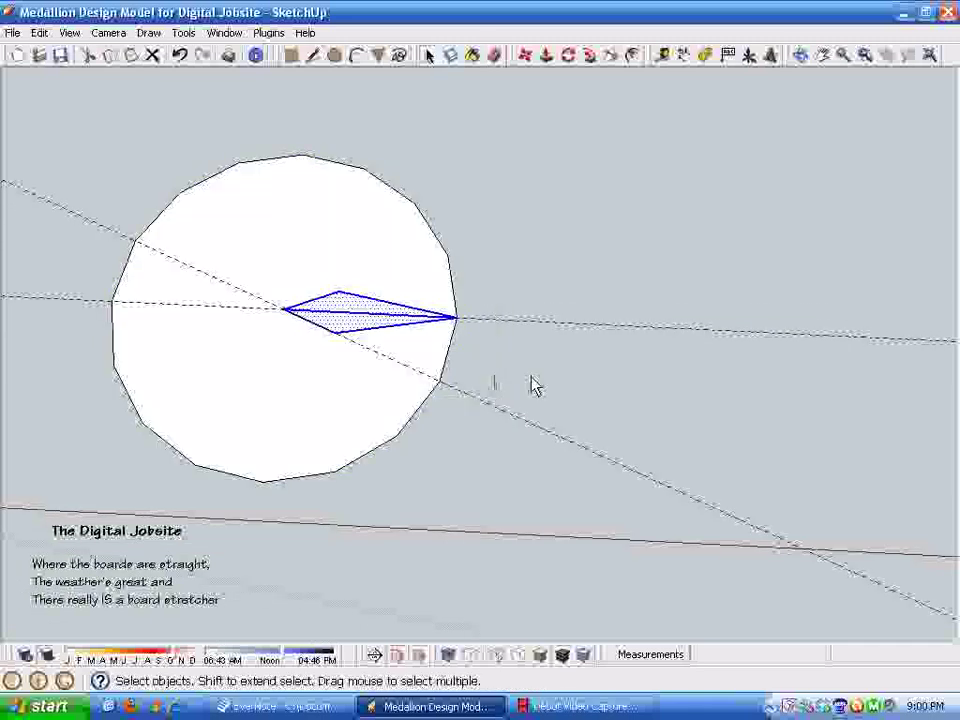
pyautogui.rightClick(345, 312)
pyautogui.click(388, 416)
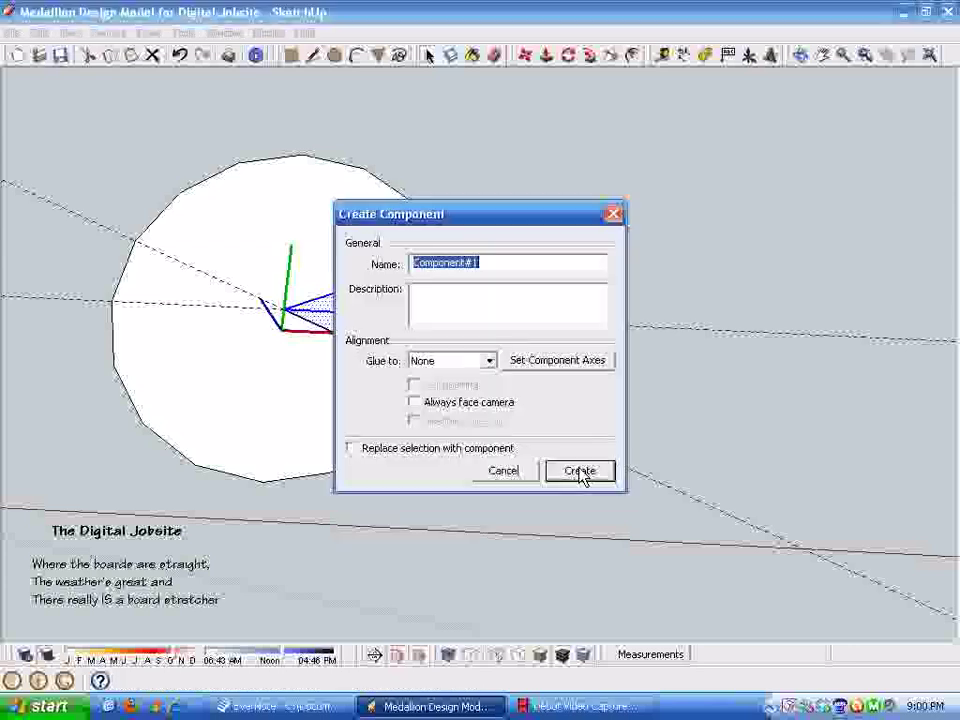
pyautogui.write('Long Point')
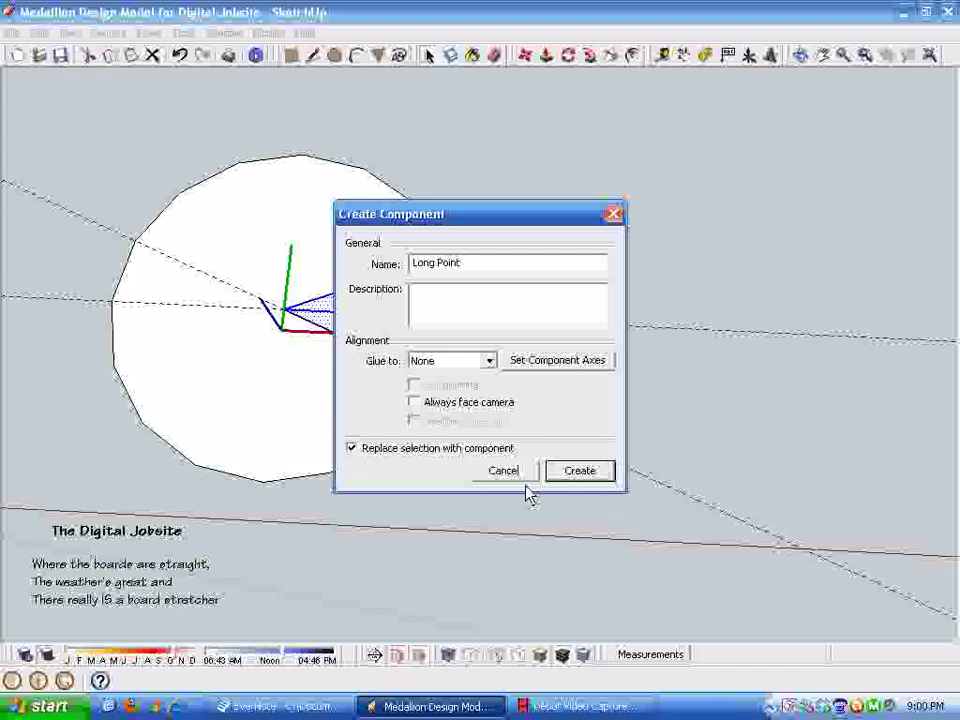
pyautogui.click(582, 472)
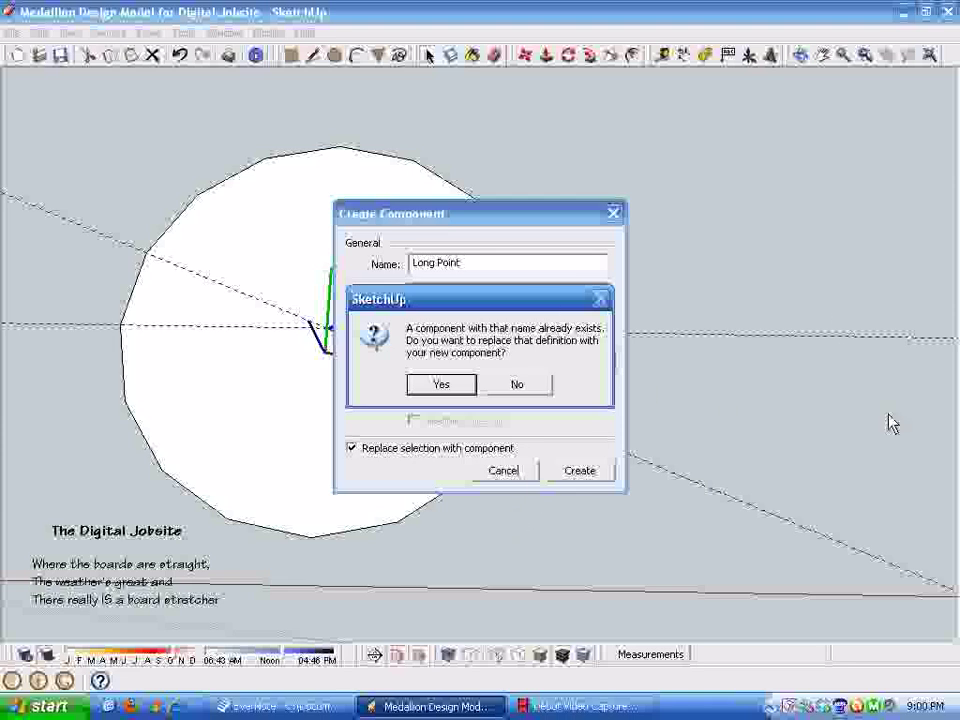
pyautogui.click(528, 392)
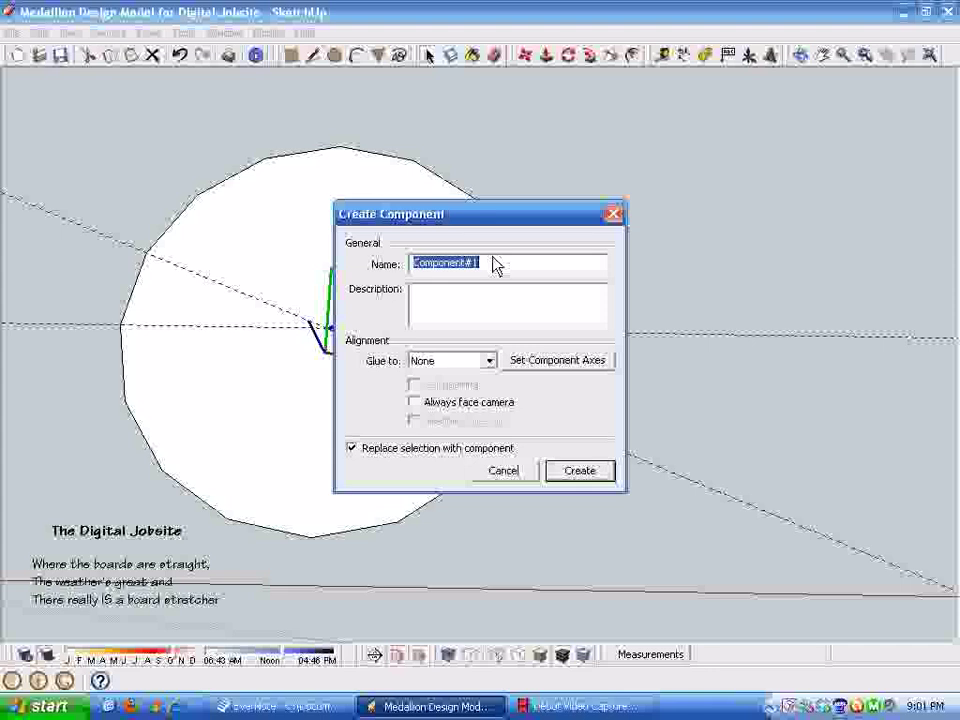
# Name the kite component "Long Point #2" and create it, replacing the selected geometry
pyautogui.write('Long Point #2')
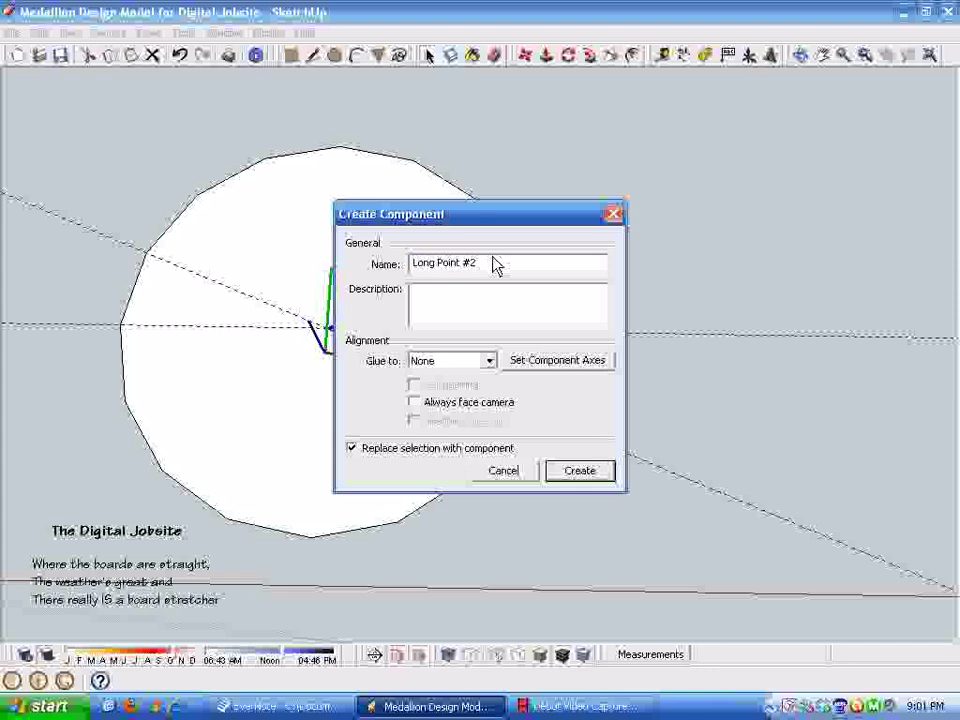
pyautogui.click(582, 472)
pyautogui.scroll(3, 491, 510)
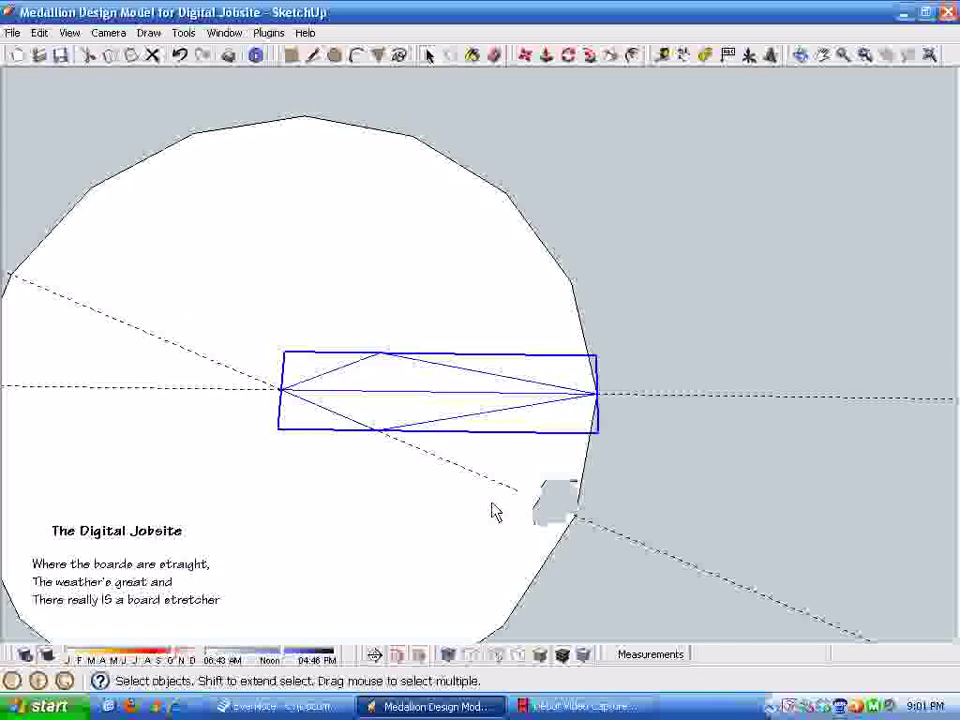
pyautogui.click(384, 313)
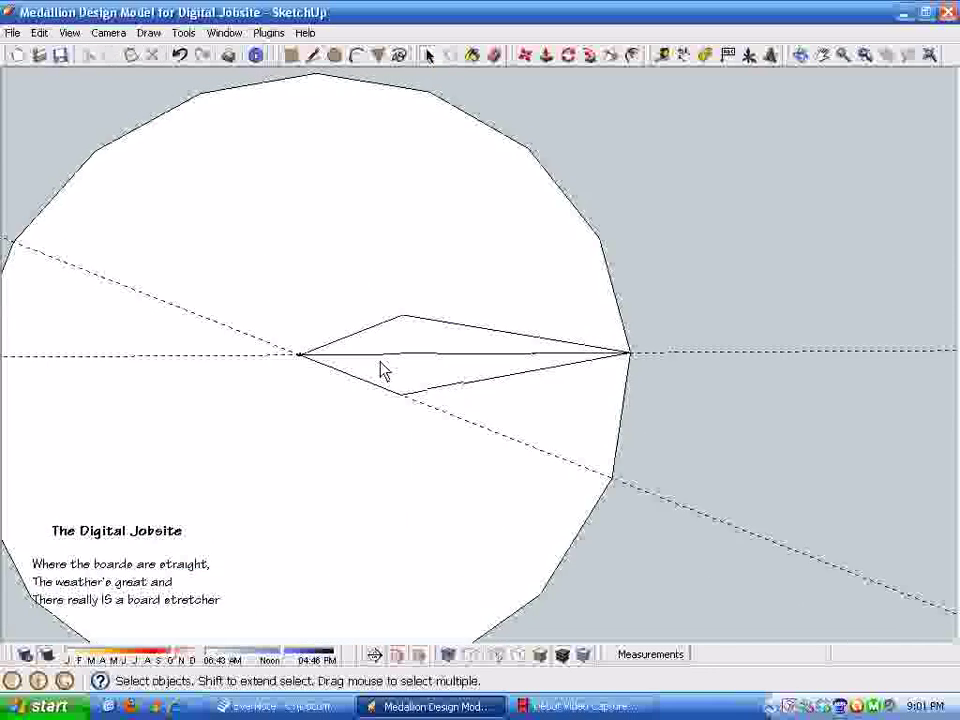
# Try deleting the circle's face and perimeter edges separately from the kite component, and undo the deletion
pyautogui.doubleClick(362, 219)
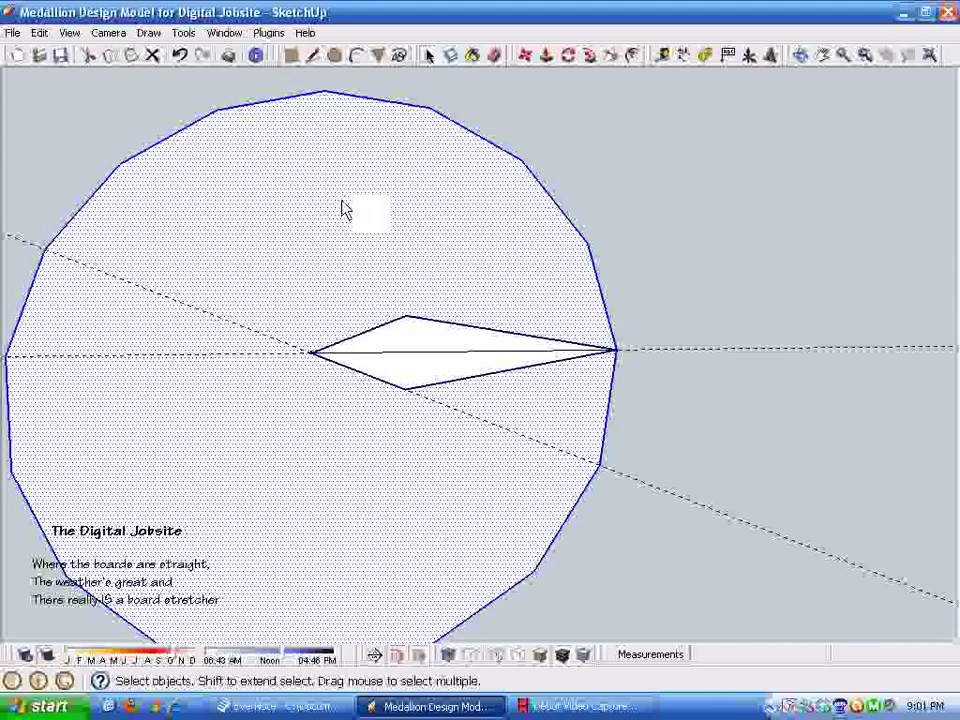
pyautogui.click(450, 358)
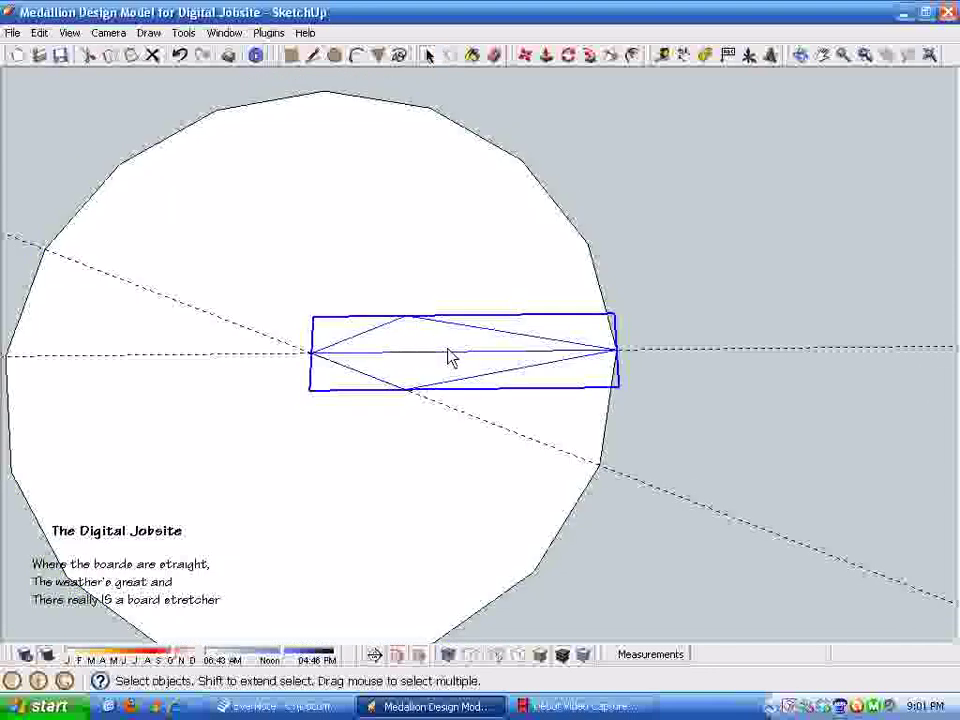
pyautogui.doubleClick(190, 190)
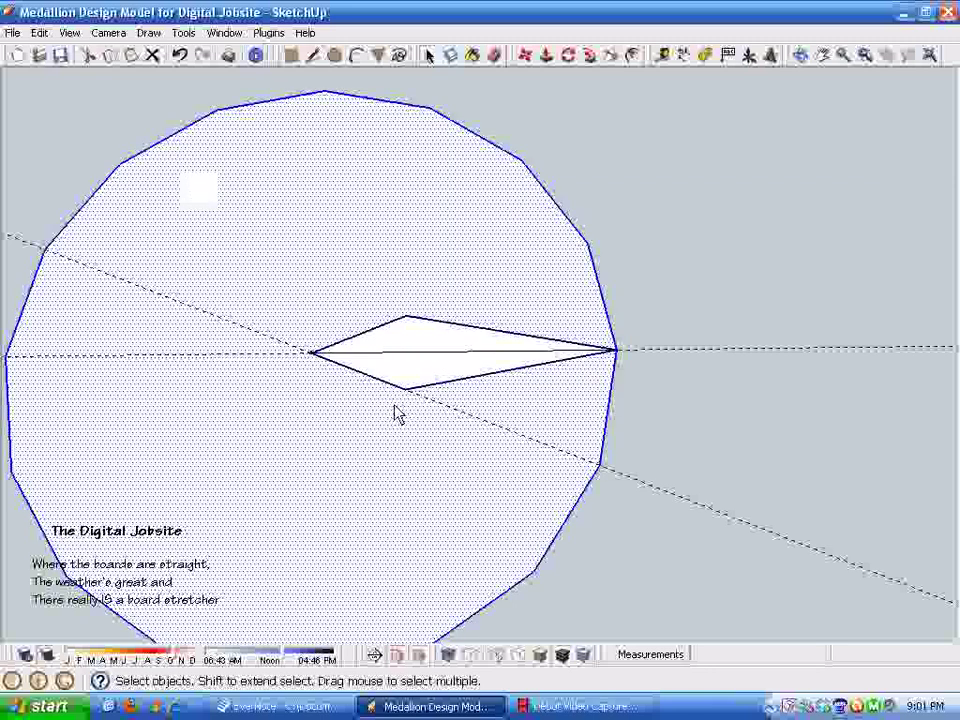
pyautogui.press('Delete')
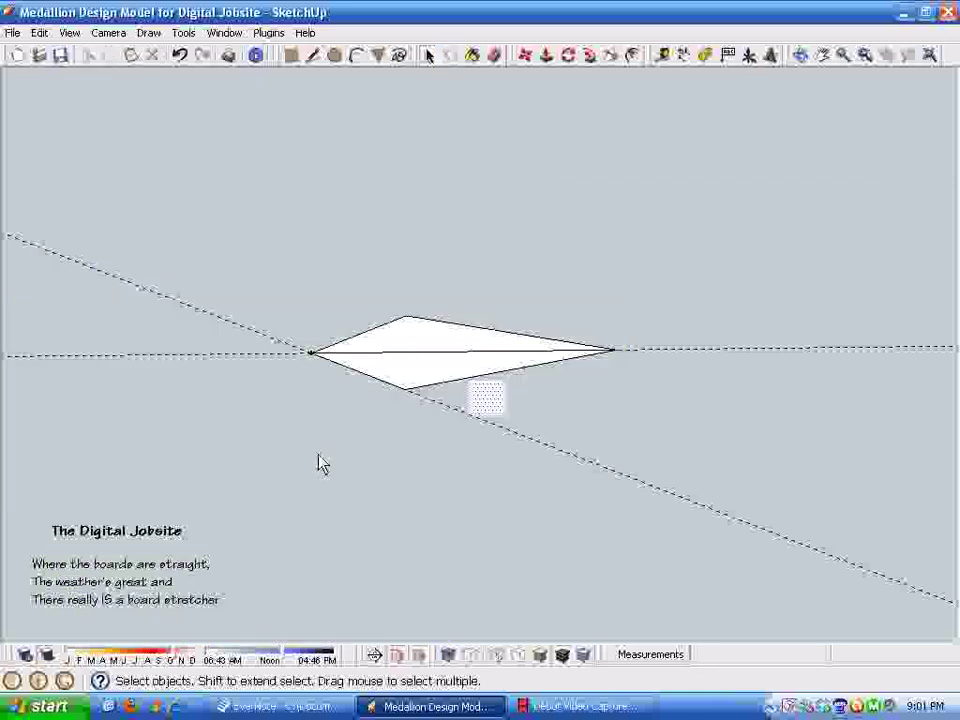
pyautogui.click(180, 57)
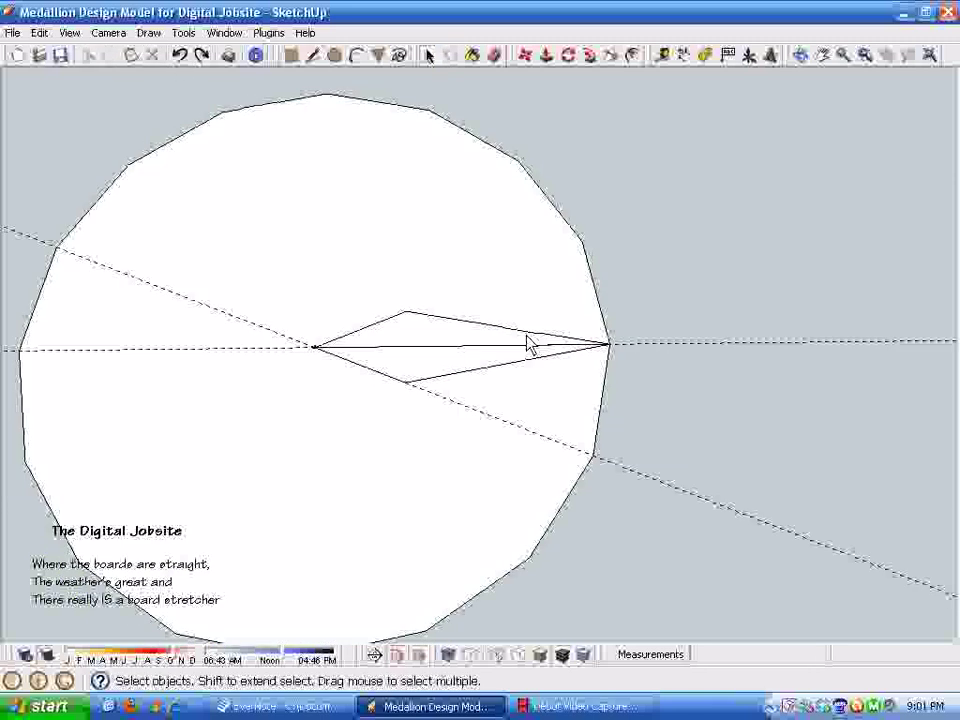
# Group the circle's face and perimeter edges, and check that the circle and the kite component select separately
pyautogui.click(363, 252)
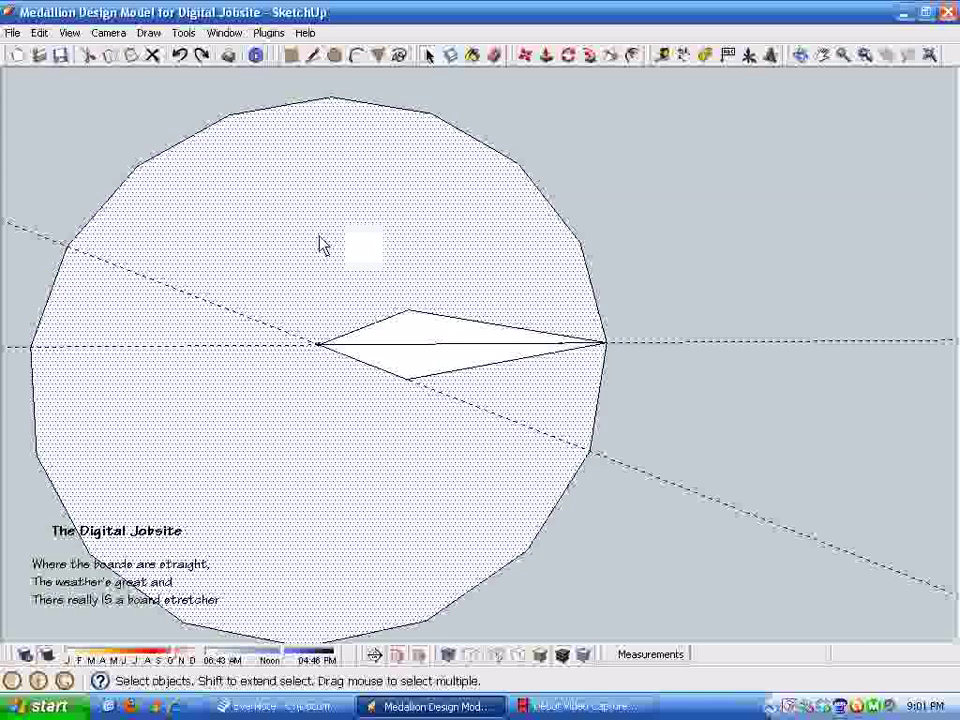
pyautogui.doubleClick(322, 242)
pyautogui.rightClick(317, 226)
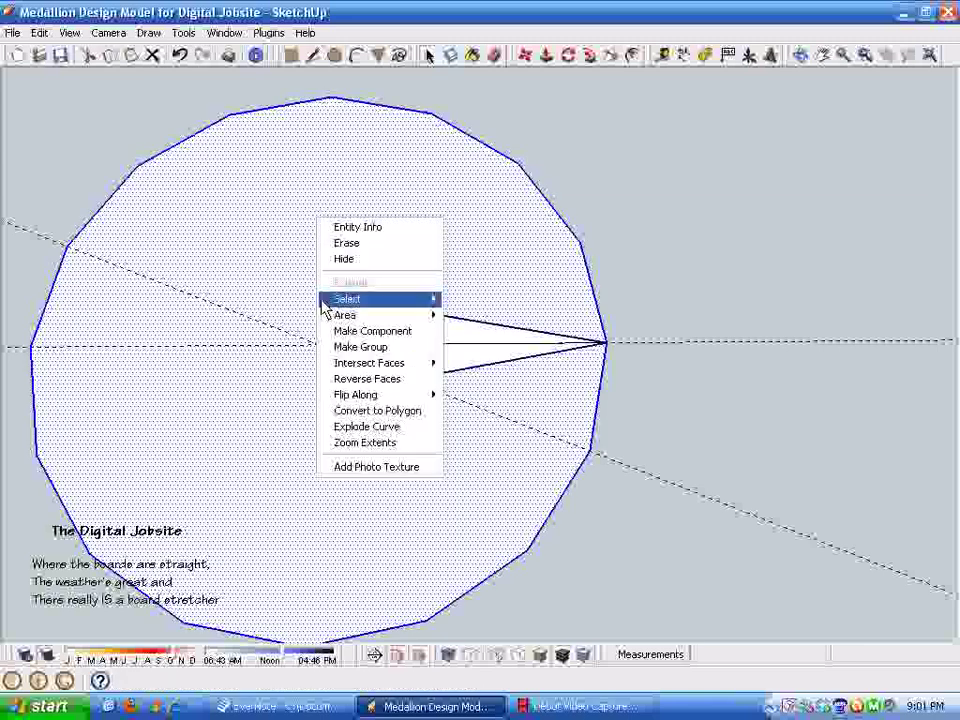
pyautogui.click(373, 349)
pyautogui.click(704, 255)
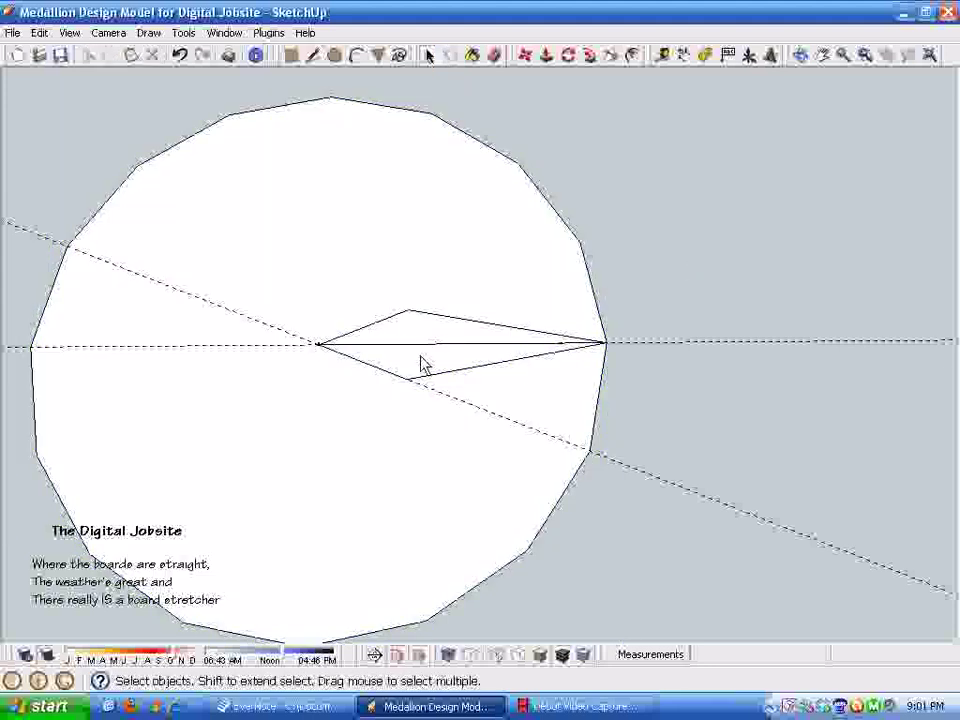
pyautogui.click(423, 355)
pyautogui.moveTo(482, 326); pyautogui.dragTo(608, 190, button='middle')
pyautogui.click(493, 304)
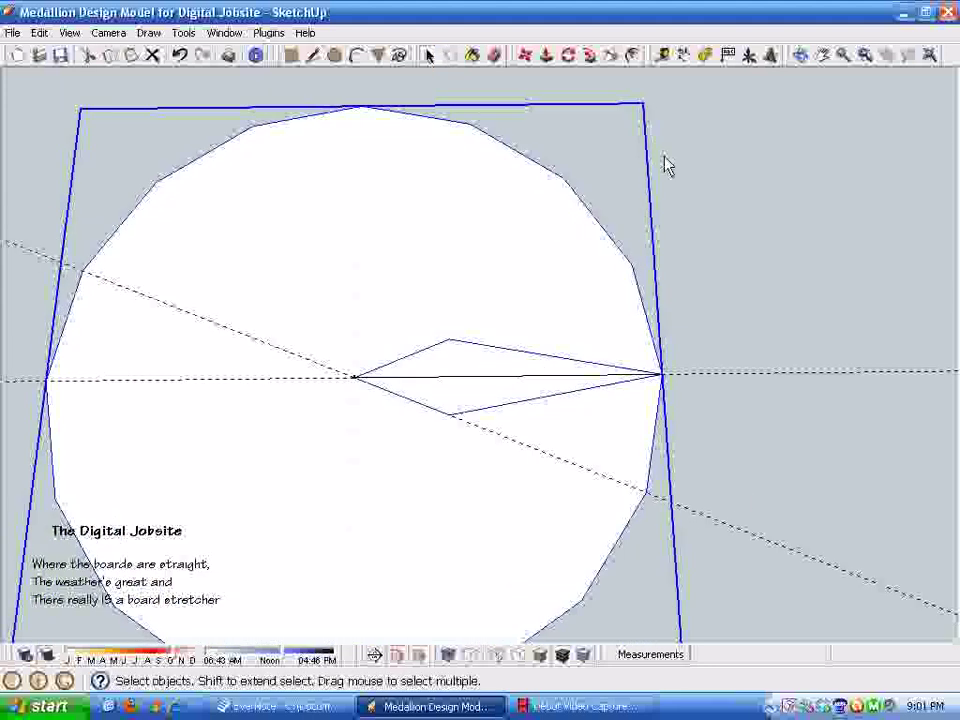
pyautogui.click(447, 382)
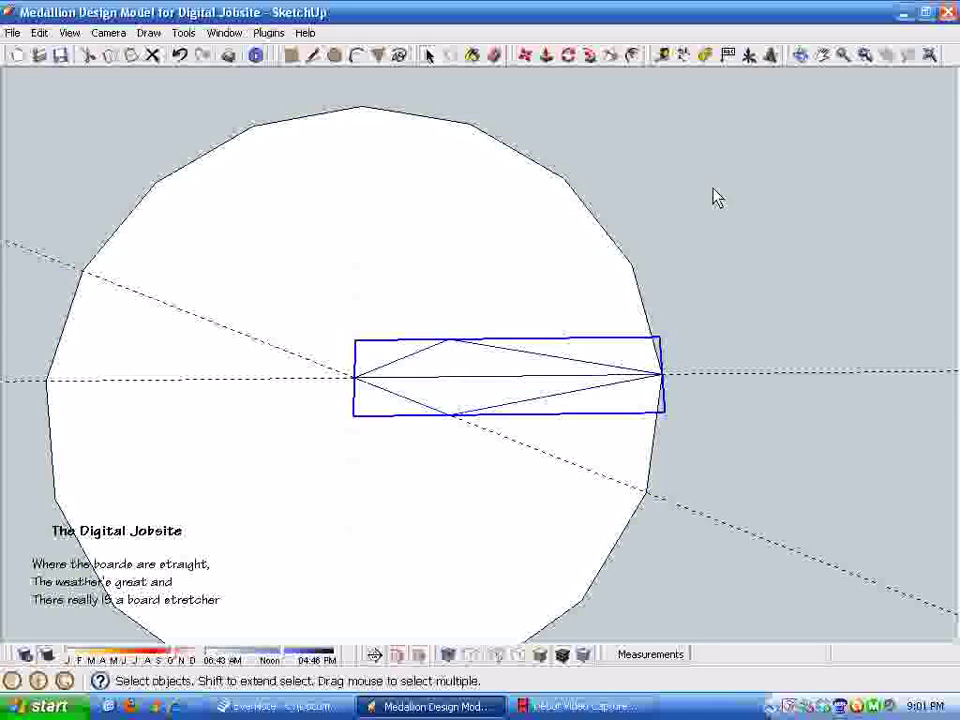
# Erase the two remaining guide lines, the angled one and the horizontal one through the circle's centre
pyautogui.press('q')
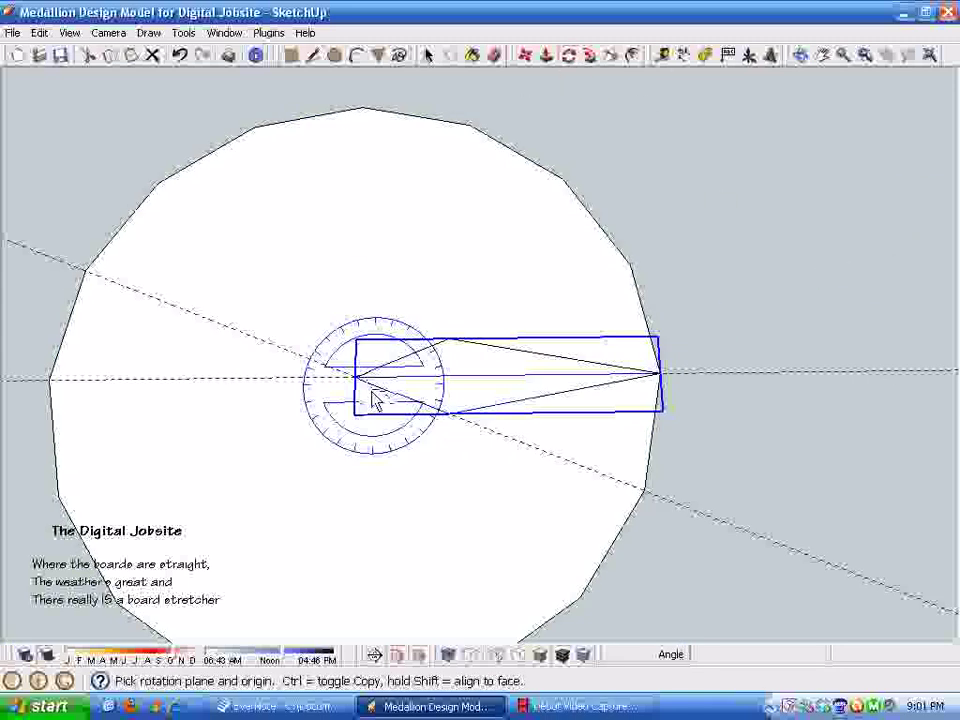
pyautogui.press('space')
pyautogui.click(494, 56)
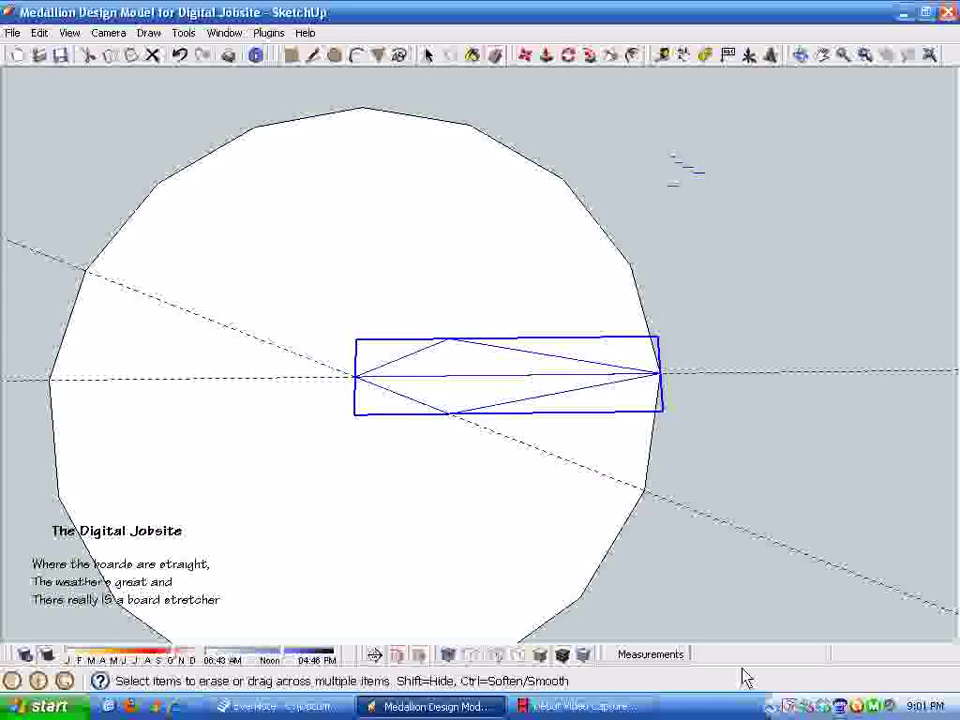
pyautogui.click(745, 537)
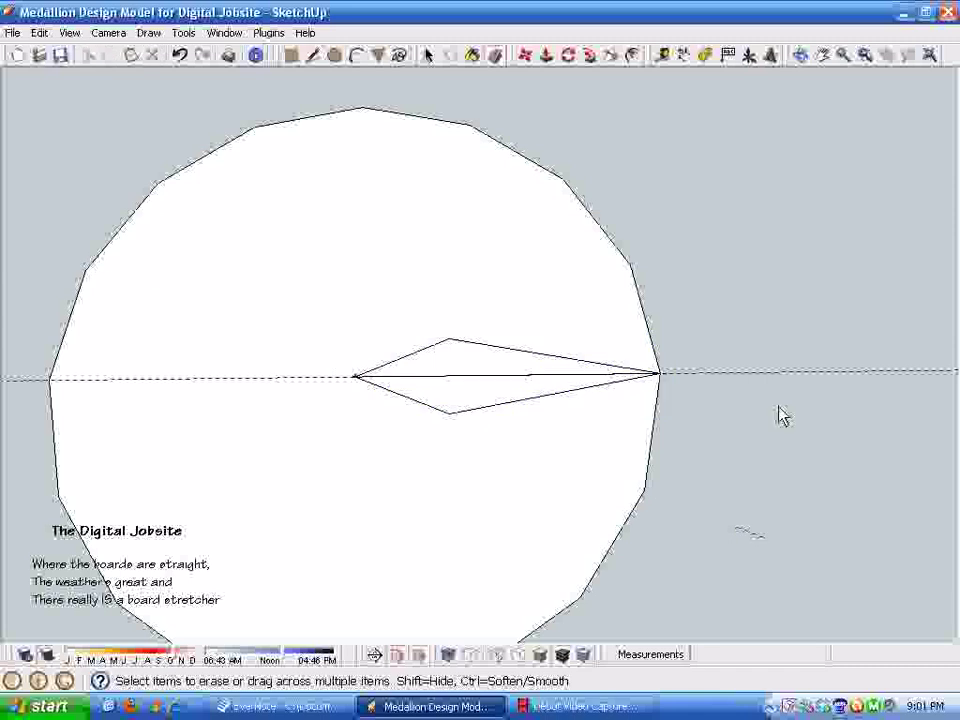
pyautogui.click(784, 374)
pyautogui.press('space')
# Rotate-copy the kite component about the circle's centre to the second perimeter vertex above it, and array it 7x around the circle
pyautogui.click(467, 377)
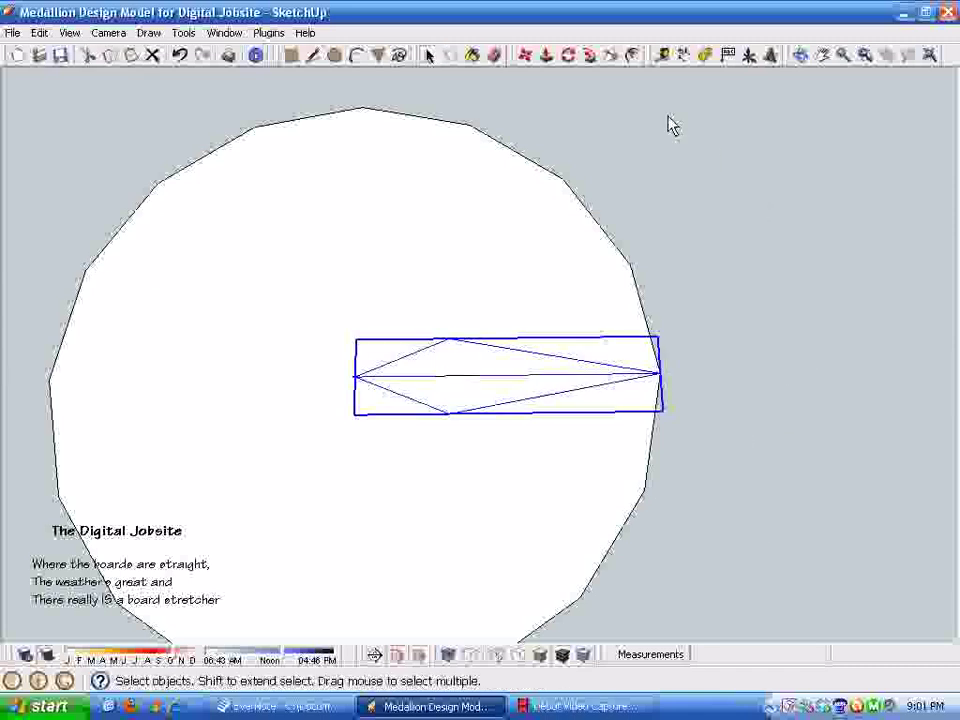
pyautogui.click(569, 56)
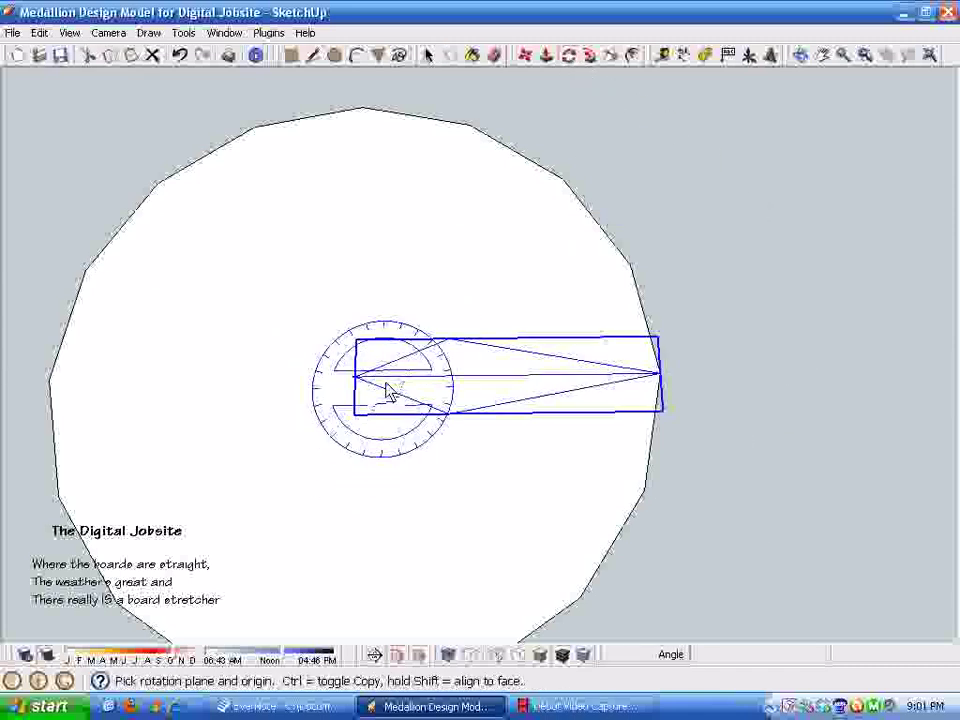
pyautogui.click(354, 377)
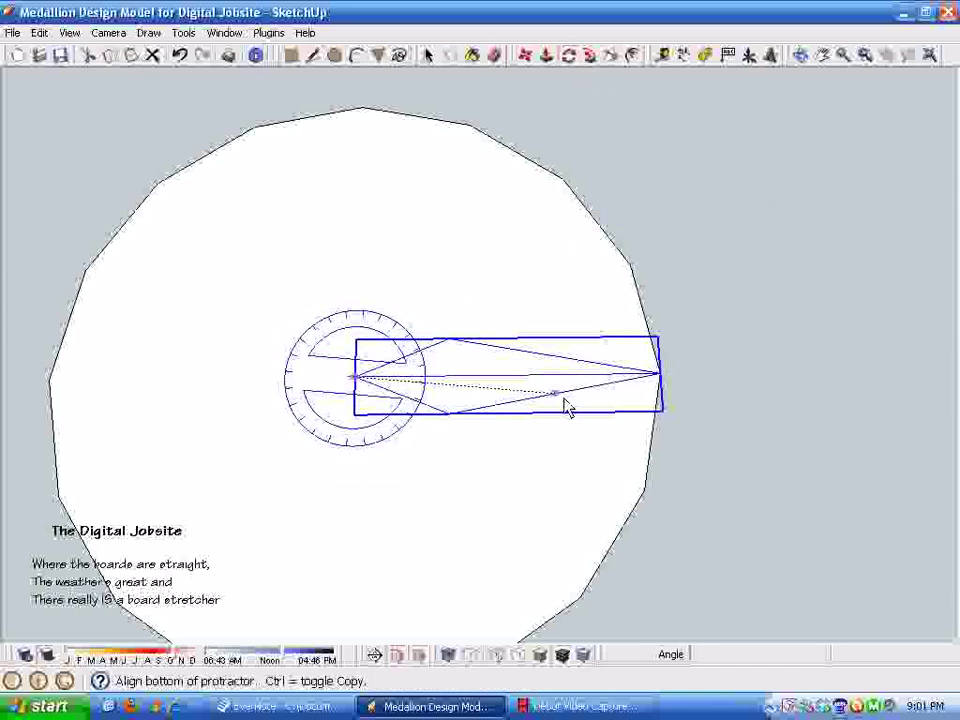
pyautogui.click(660, 376)
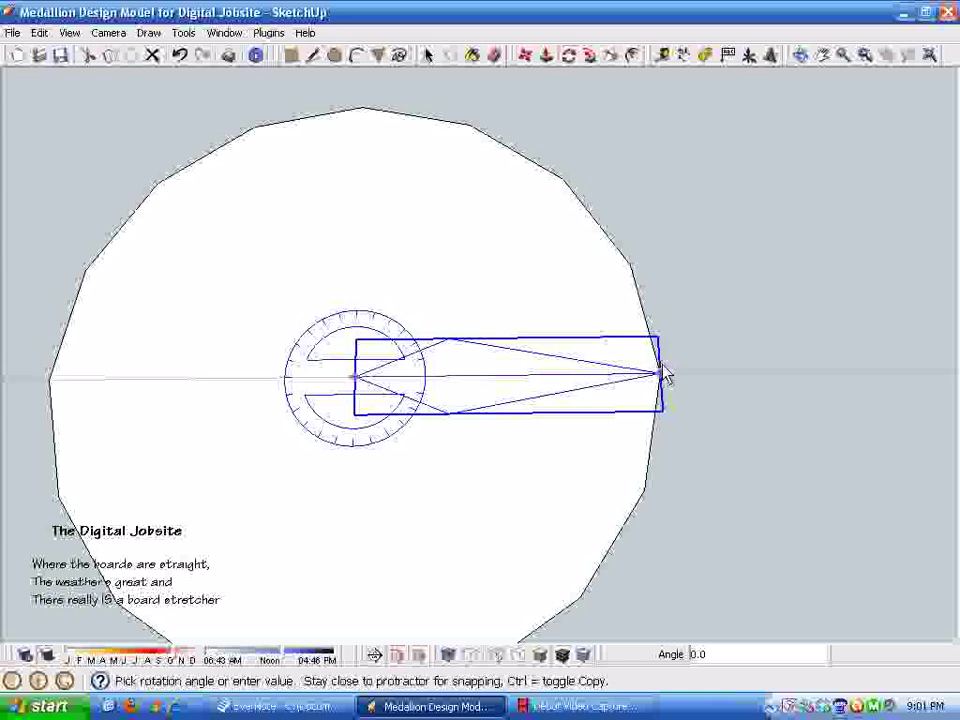
pyautogui.click(560, 180)
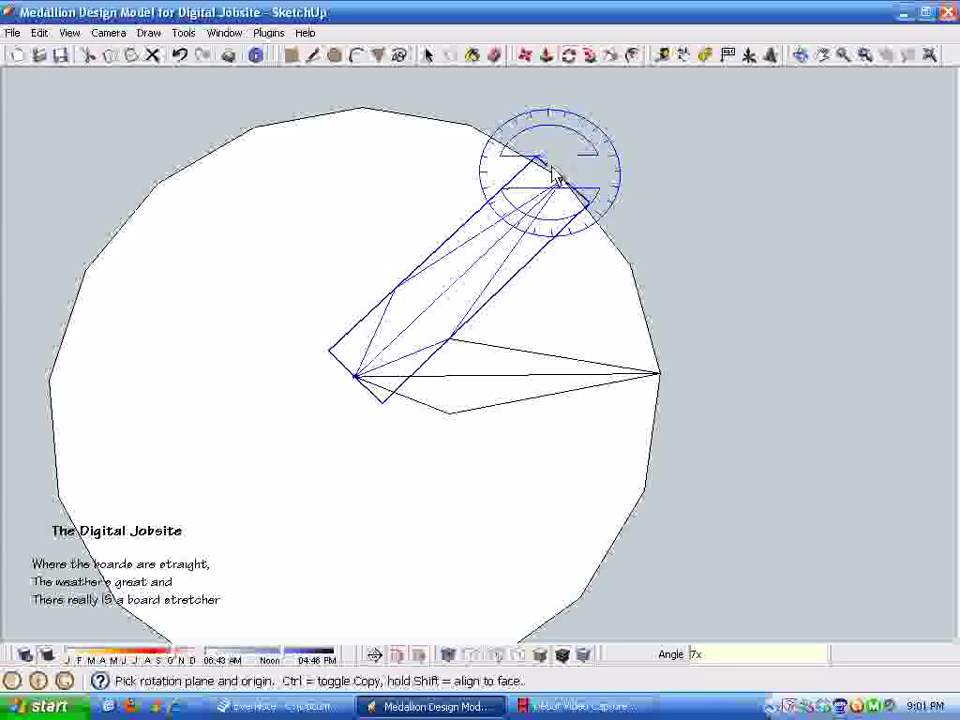
pyautogui.press('Return')
pyautogui.press('space')
pyautogui.click(846, 343)
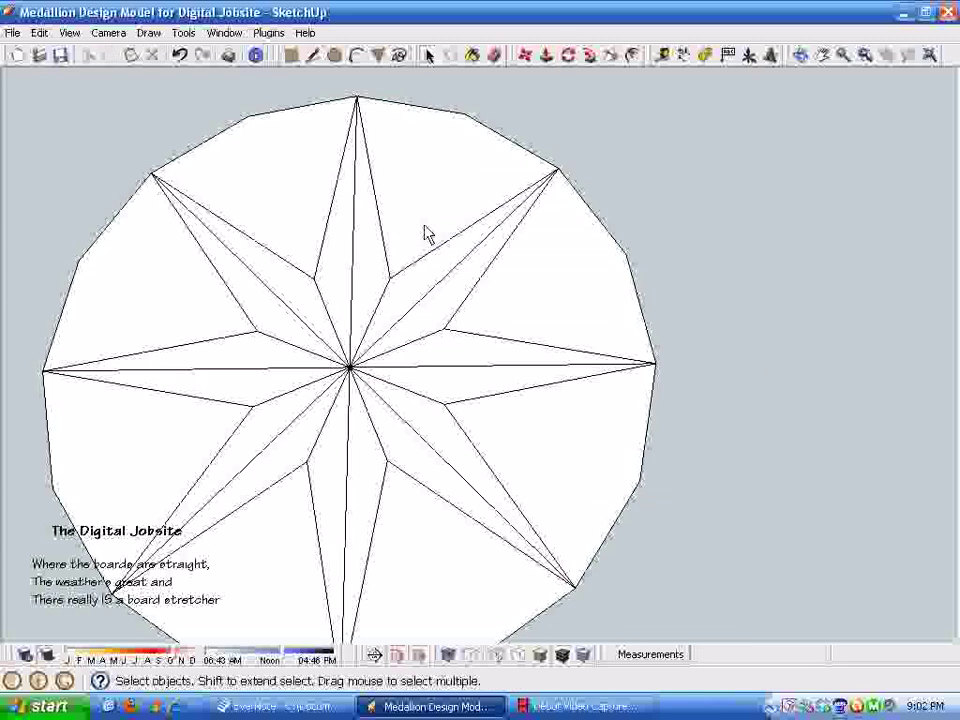
# Examine the star points around the circle by selecting the kite copies one after another
pyautogui.moveTo(426, 234); pyautogui.dragTo(398, 428, button='middle')
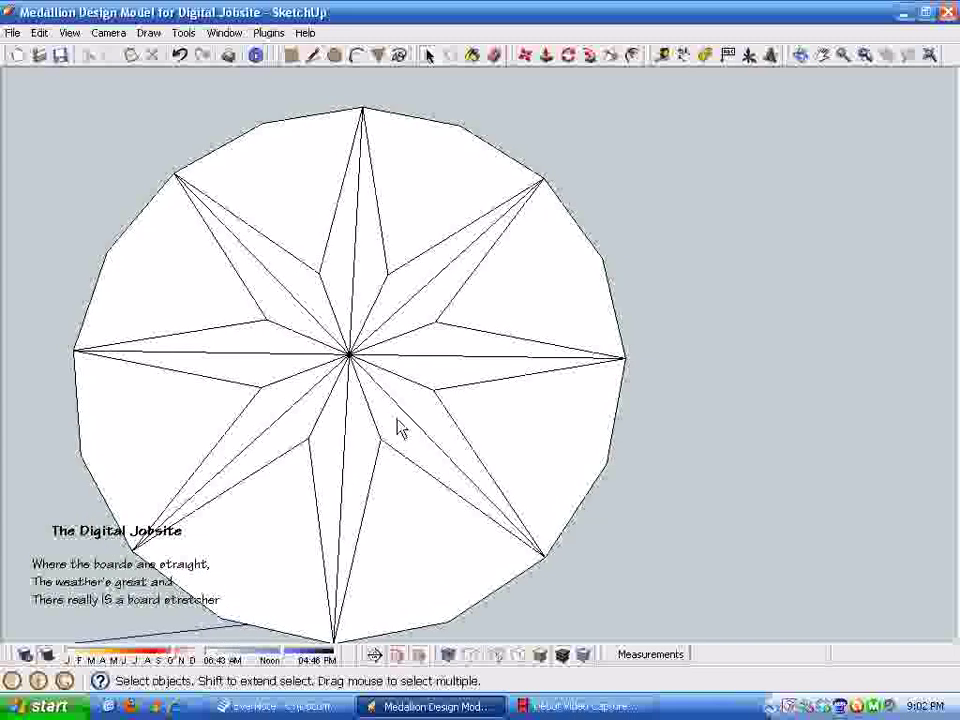
pyautogui.click(424, 292)
pyautogui.click(343, 253)
pyautogui.click(280, 292)
pyautogui.click(273, 382)
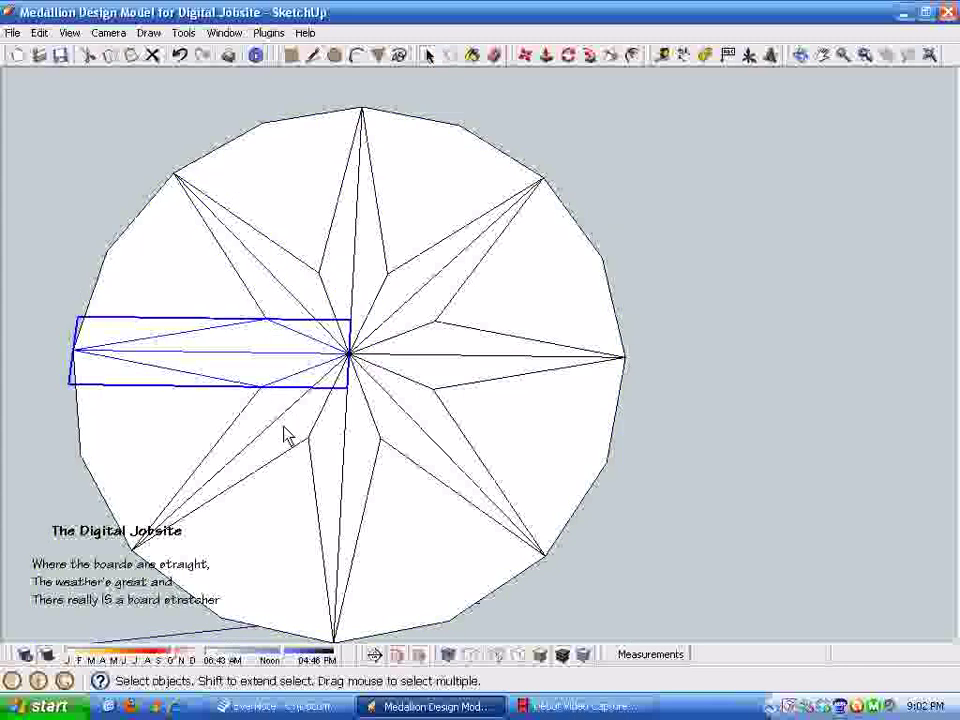
pyautogui.click(288, 430)
pyautogui.click(344, 448)
pyautogui.click(450, 444)
pyautogui.scroll(1, 748, 221)
pyautogui.click(762, 229)
pyautogui.scroll(1, 679, 216)
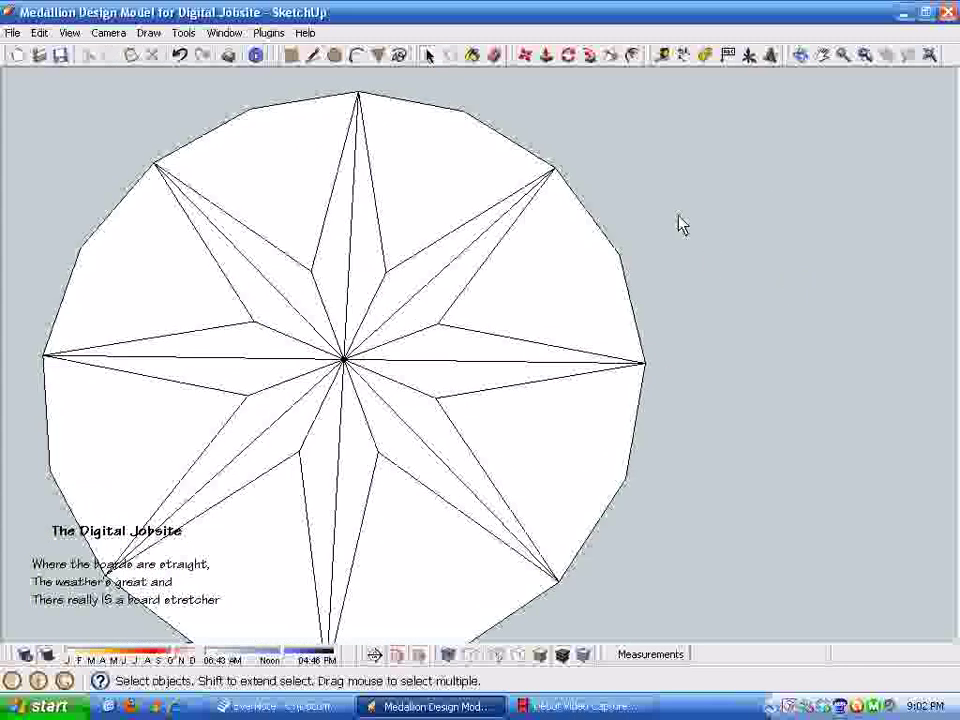
# Create an angled guide with the Protractor from the star's centre through the perimeter vertex between the horizontal and upper diagonal points
pyautogui.scroll(3, 679, 216)
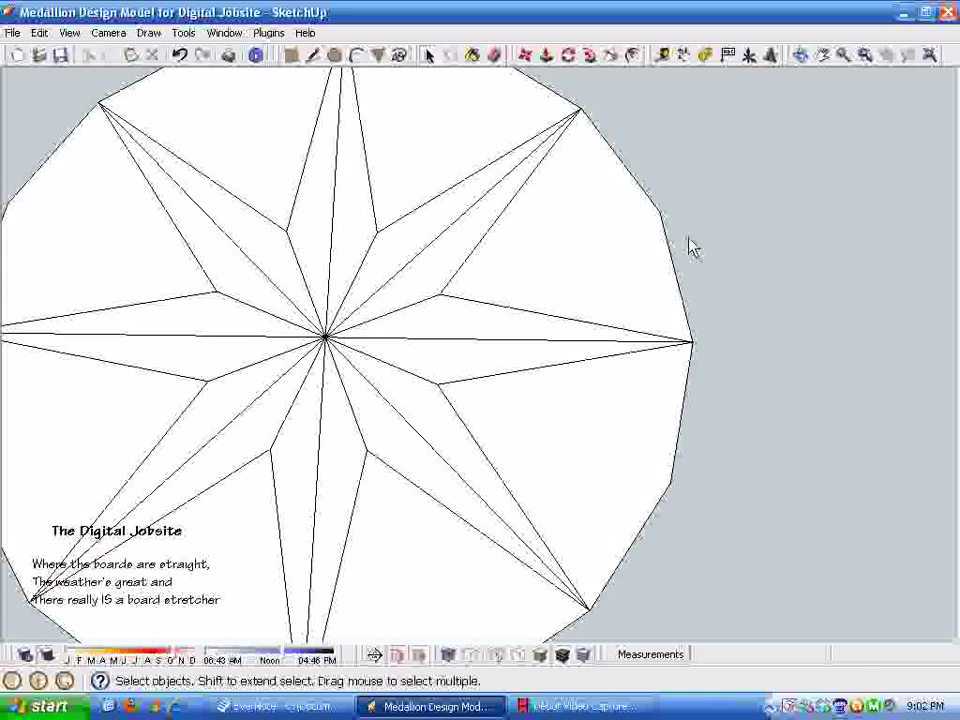
pyautogui.moveTo(600, 309); pyautogui.dragTo(440, 308, button='middle')
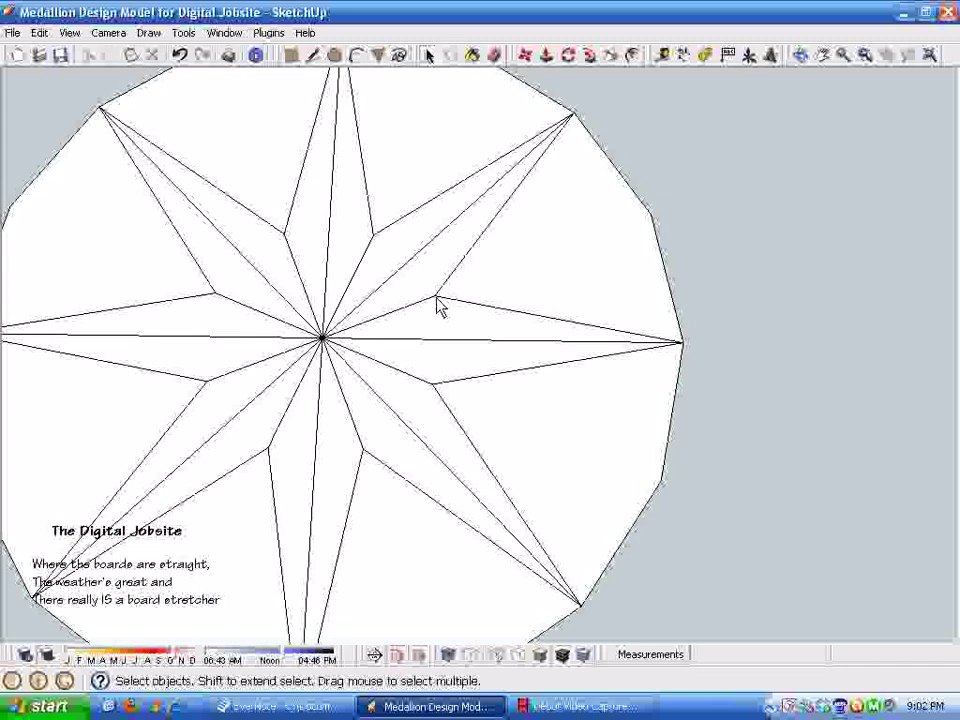
pyautogui.click(663, 56)
pyautogui.click(705, 55)
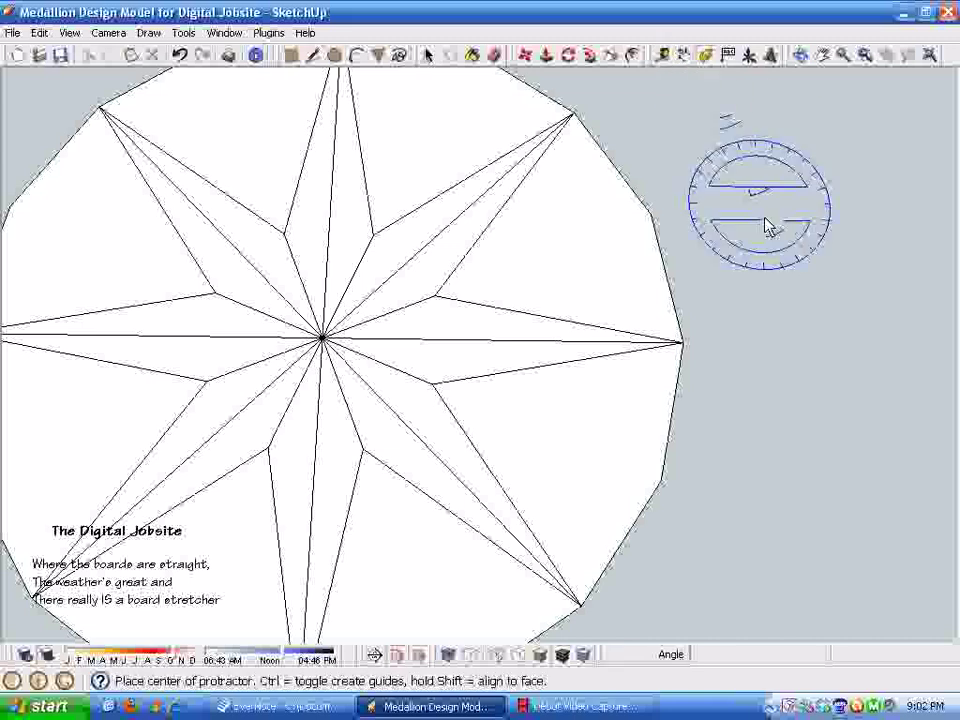
pyautogui.click(322, 340)
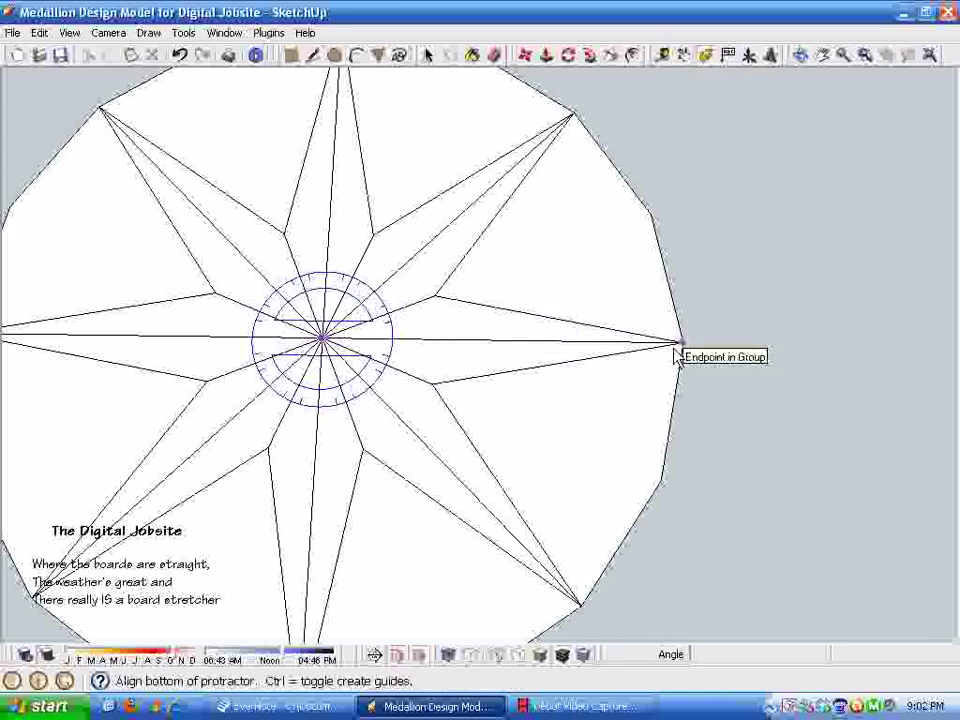
pyautogui.click(682, 343)
pyautogui.click(665, 223)
pyautogui.press('space')
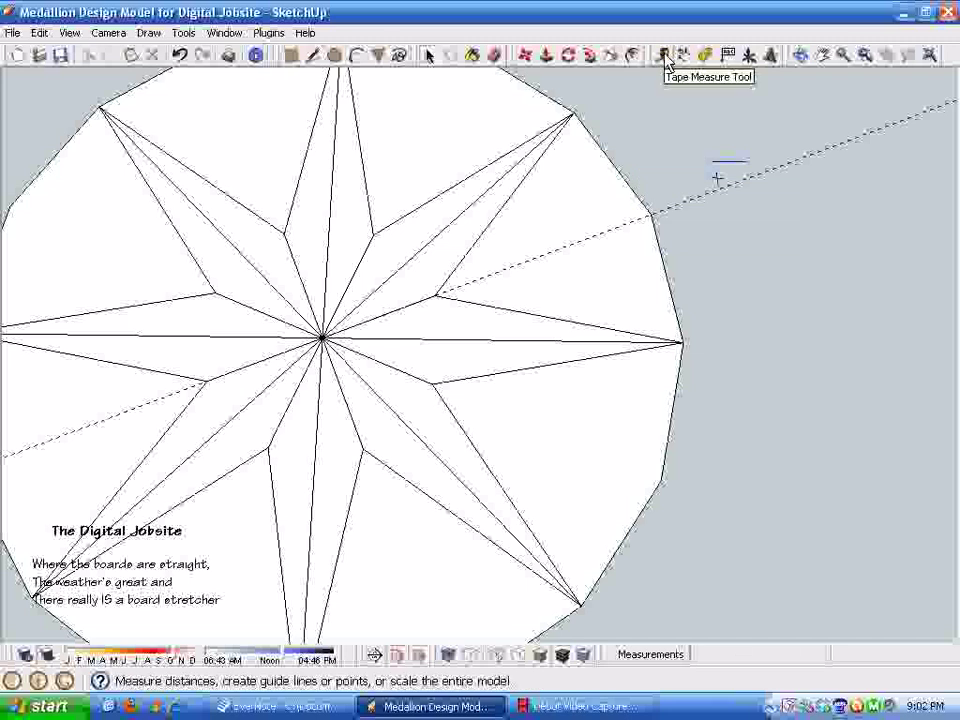
# Offset a guide with the Tape Measure from the lower kite's short inner edge so it crosses the neighbouring long points' outer edges
pyautogui.click(664, 57)
pyautogui.click(348, 409)
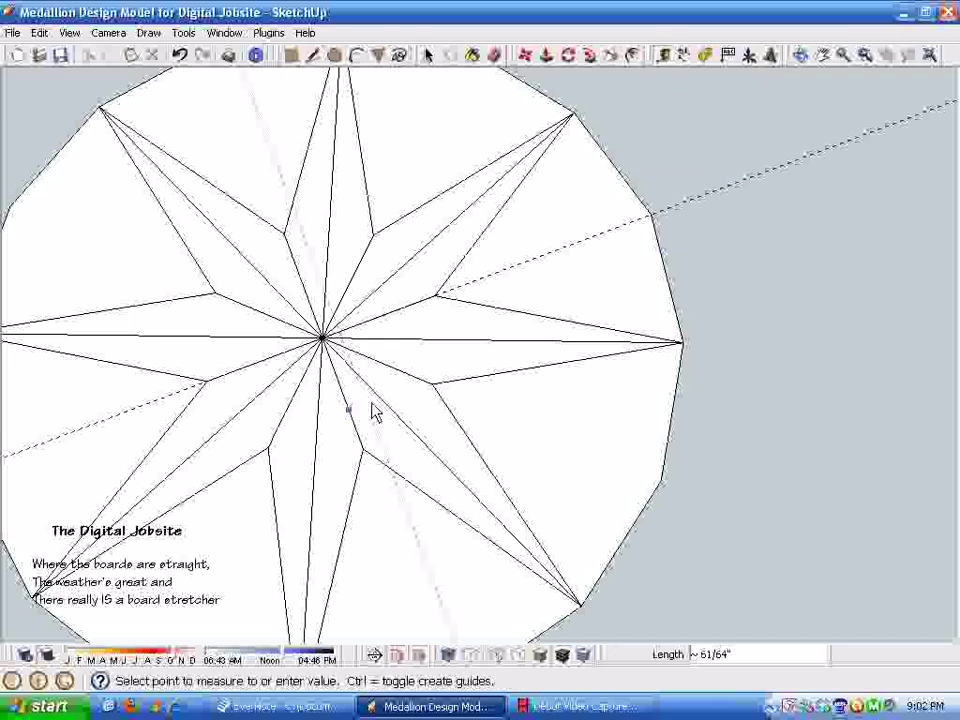
pyautogui.click(473, 249)
pyautogui.press('space')
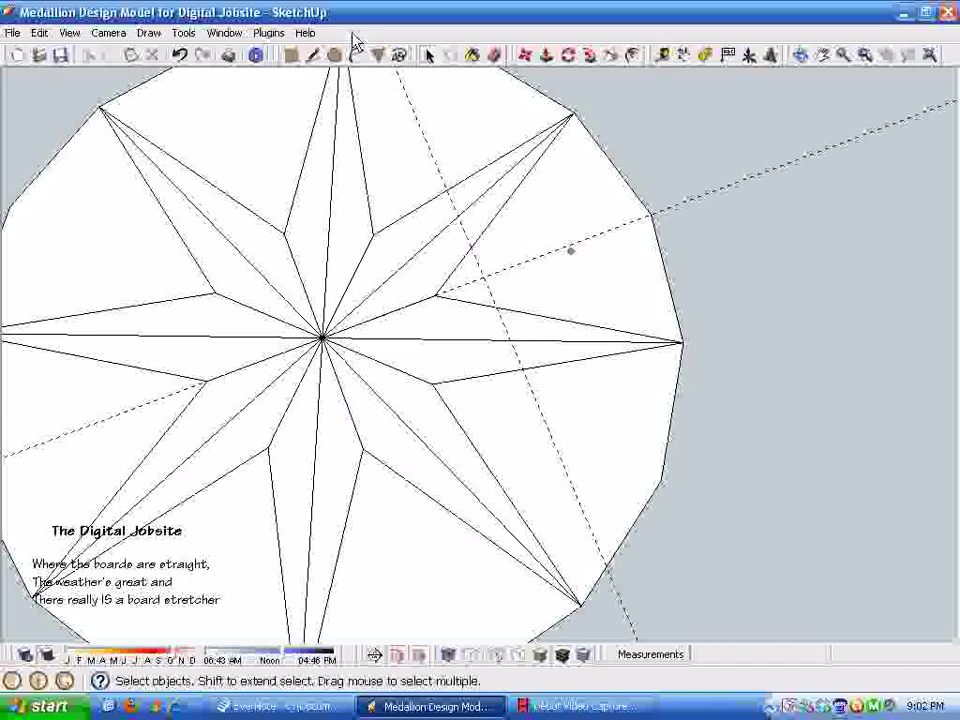
# Draw two lines about 5 3/8" long joining a point on the angled guide to the offset guide's intersections with the adjacent star points
pyautogui.click(313, 56)
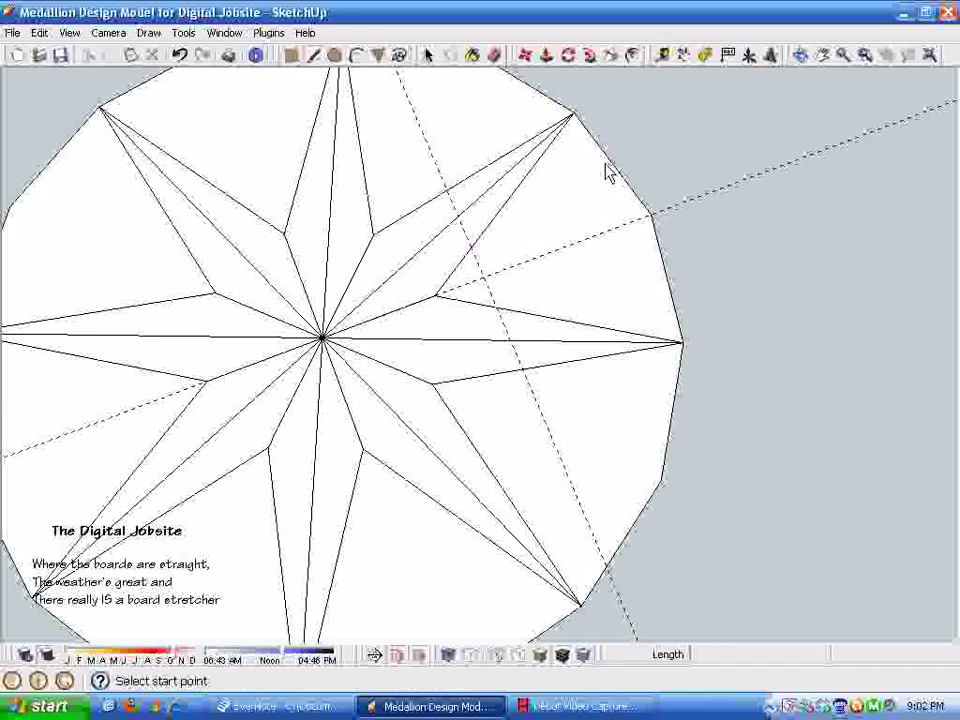
pyautogui.click(574, 244)
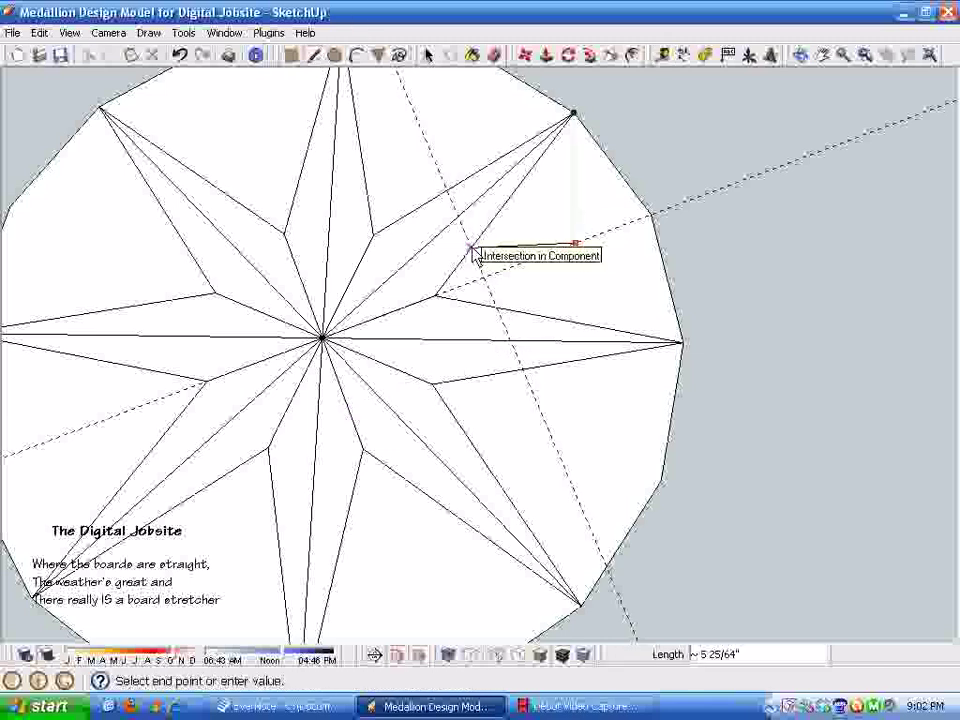
pyautogui.click(472, 248)
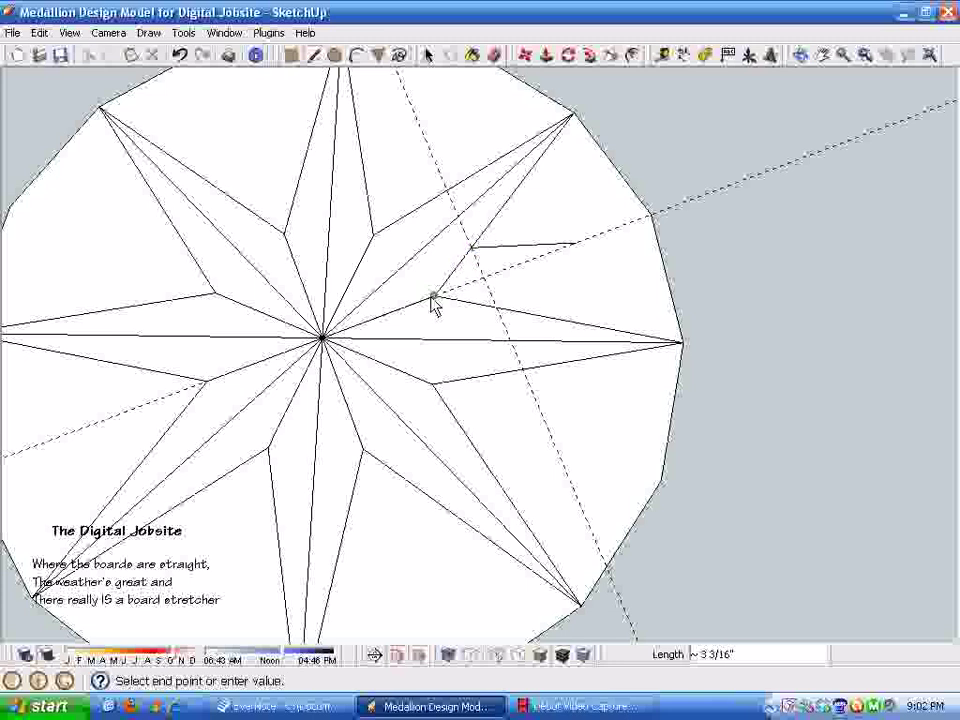
pyautogui.press('Escape')
pyautogui.click(497, 307)
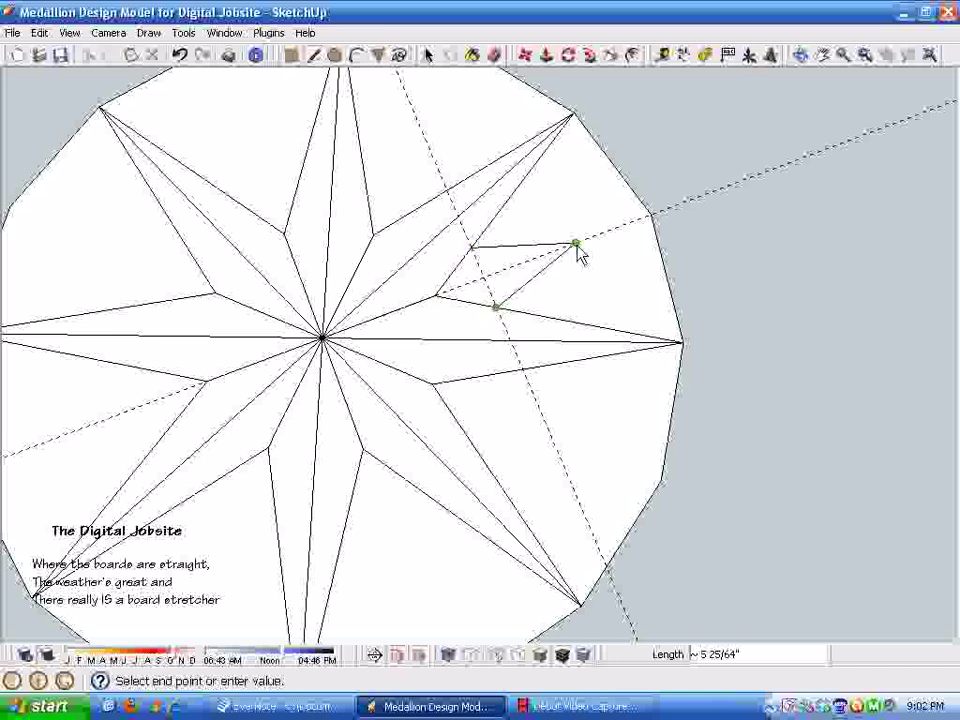
pyautogui.click(575, 244)
pyautogui.press('space')
# Make the new small kite face and its edges a component named "Short Point", replacing the selection
pyautogui.doubleClick(492, 268)
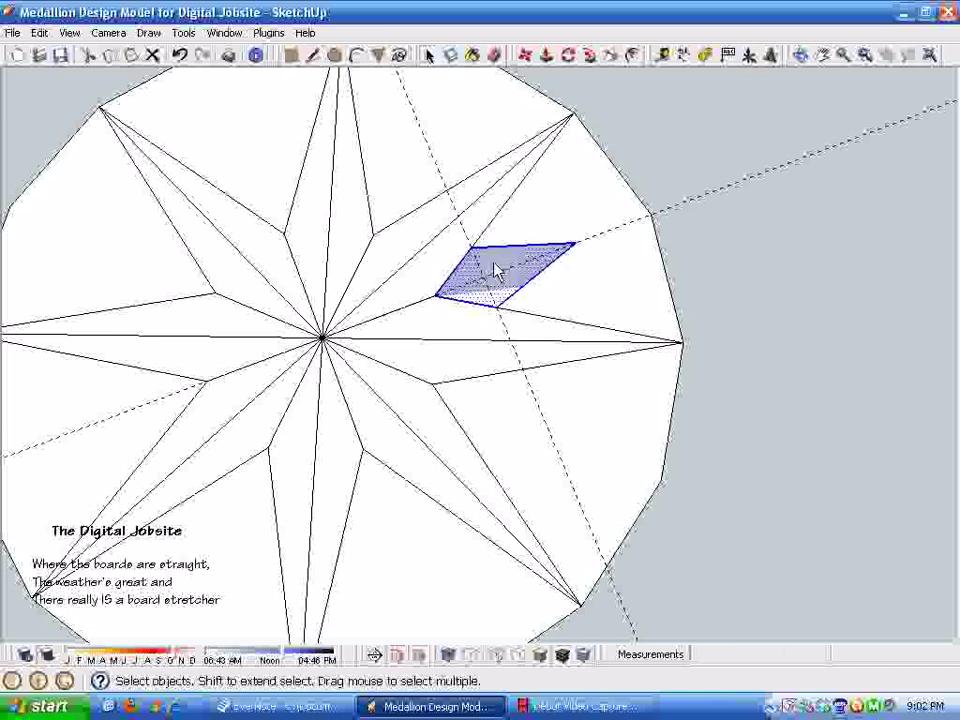
pyautogui.rightClick(494, 270)
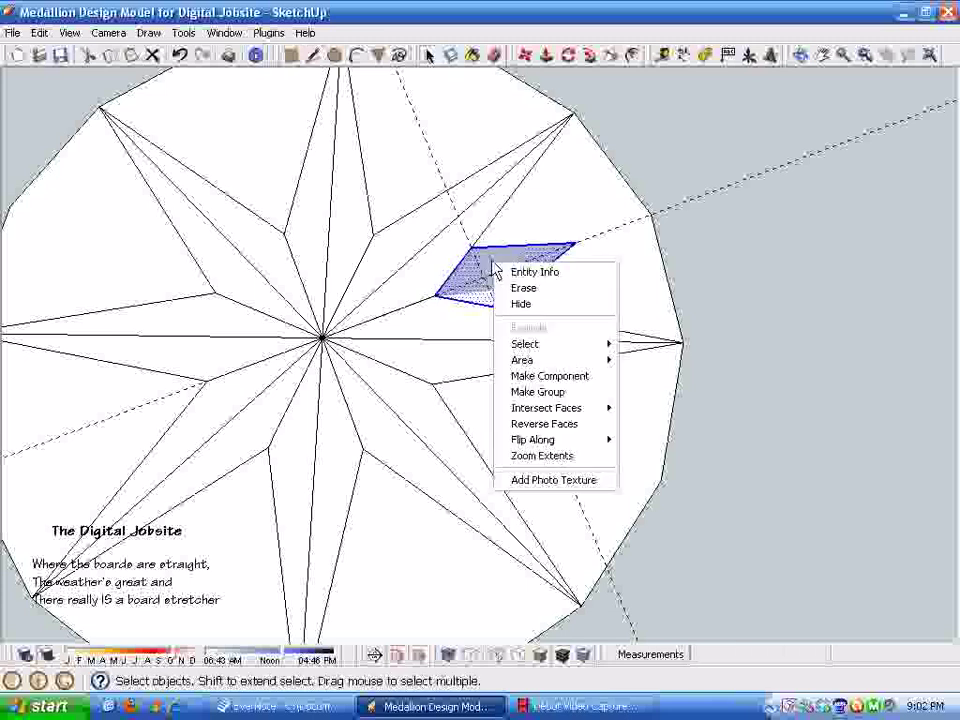
pyautogui.click(549, 376)
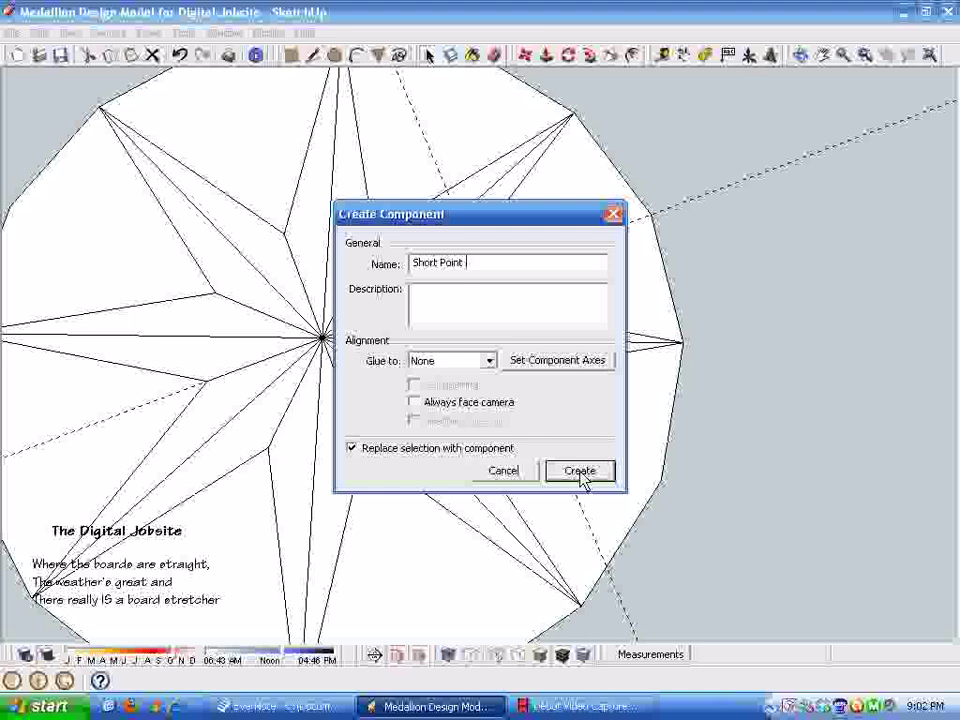
pyautogui.click(581, 472)
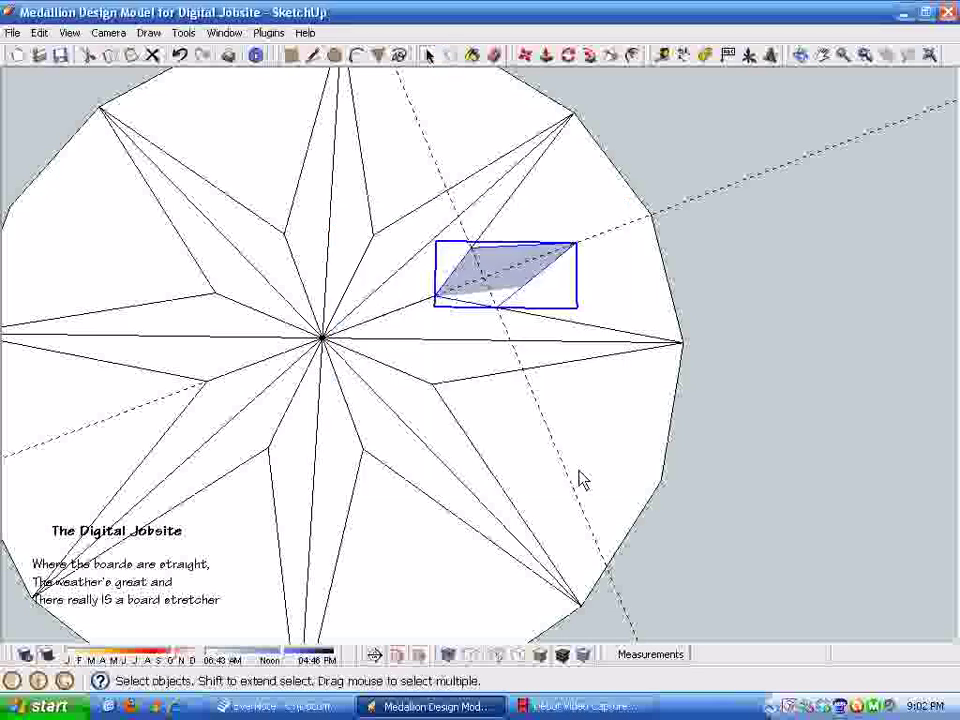
pyautogui.click(499, 277)
pyautogui.scroll(1, 686, 308)
pyautogui.moveTo(620, 398); pyautogui.dragTo(559, 332, button='middle')
pyautogui.moveTo(800, 340)
pyautogui.mouseDown(button='middle')
pyautogui.moveTo(806, 302)
pyautogui.moveTo(589, 332)
pyautogui.moveTo(540, 328)
pyautogui.mouseUp(button='middle')
pyautogui.doubleClick(537, 320)
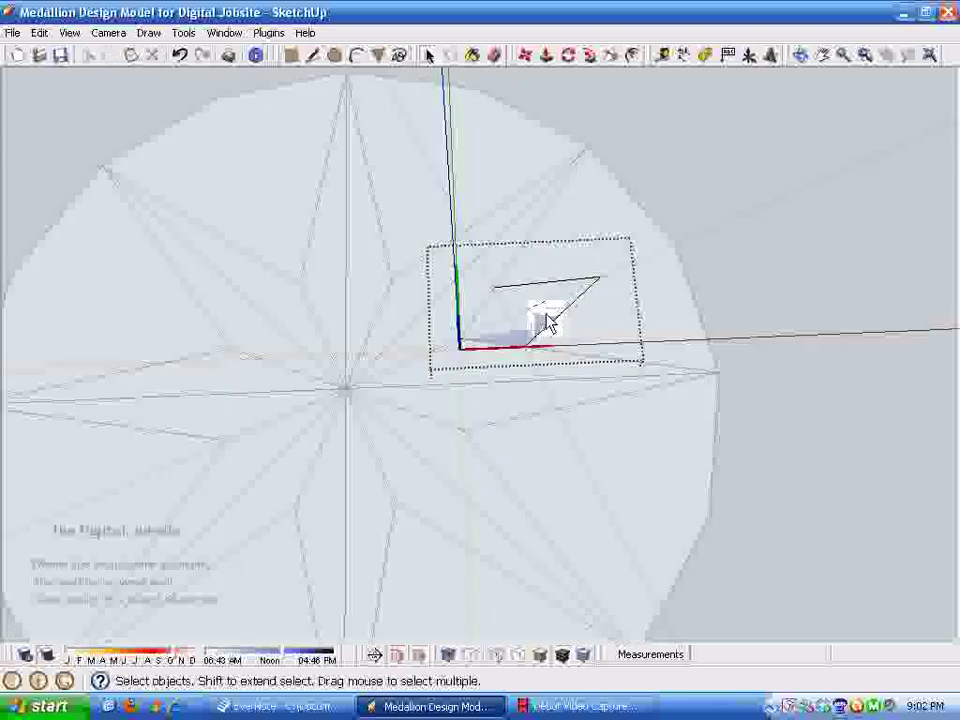
pyautogui.moveTo(583, 225)
pyautogui.mouseDown(button='middle')
pyautogui.moveTo(557, 375)
pyautogui.moveTo(666, 274)
pyautogui.moveTo(619, 111)
pyautogui.mouseUp(button='middle')
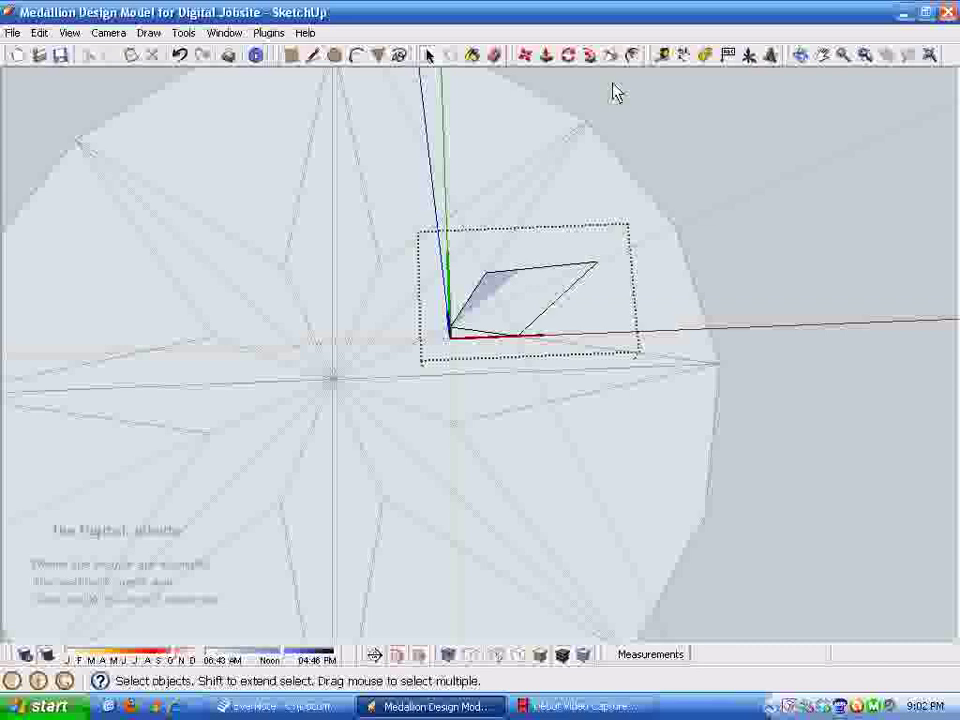
pyautogui.click(526, 57)
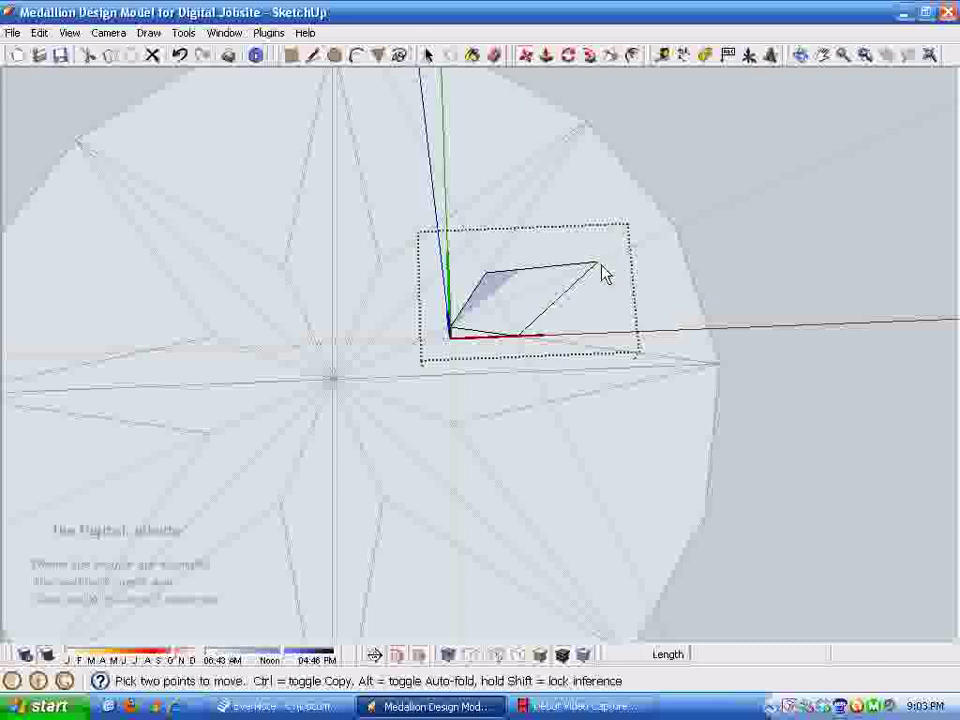
pyautogui.click(596, 261)
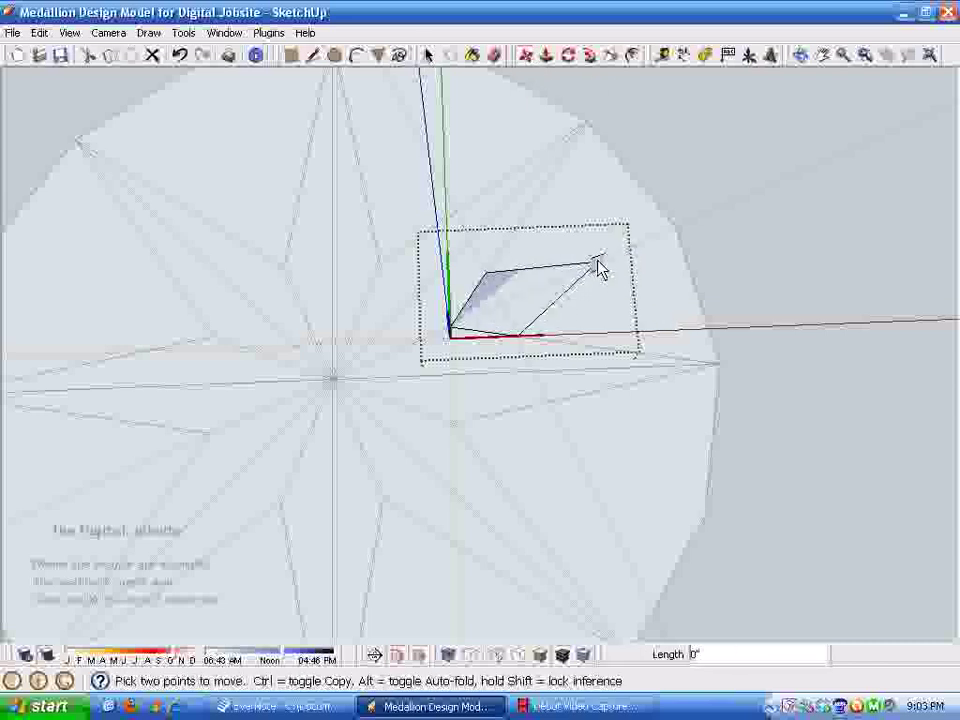
pyautogui.press('Escape')
pyautogui.press('space')
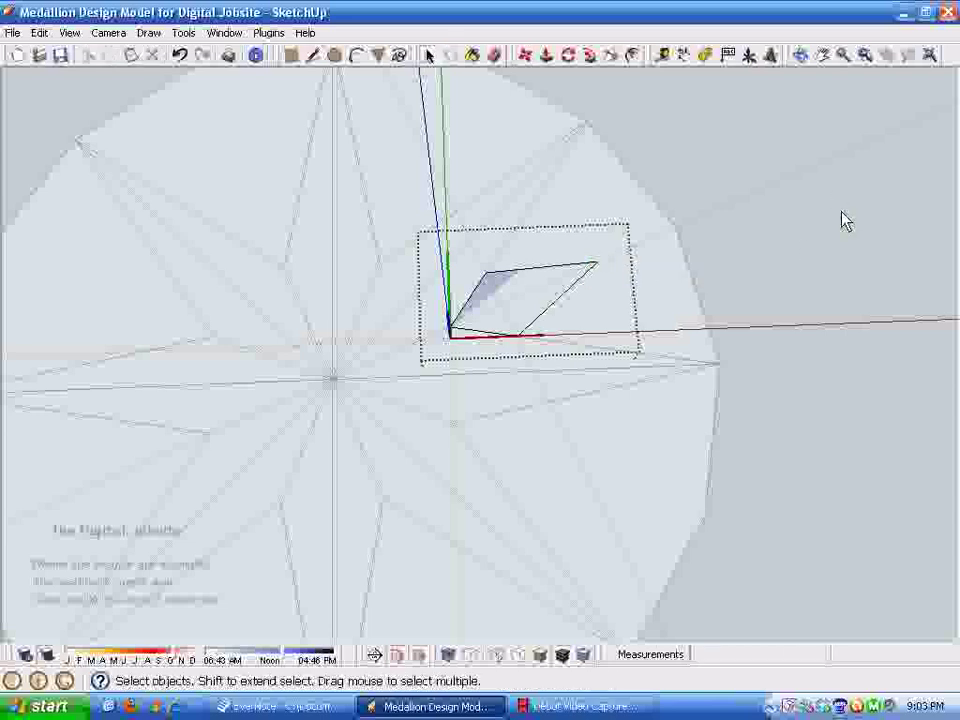
pyautogui.click(842, 212)
# Erase the dashed construction guides crossing the medallion
pyautogui.moveTo(670, 430); pyautogui.dragTo(672, 422, button='middle')
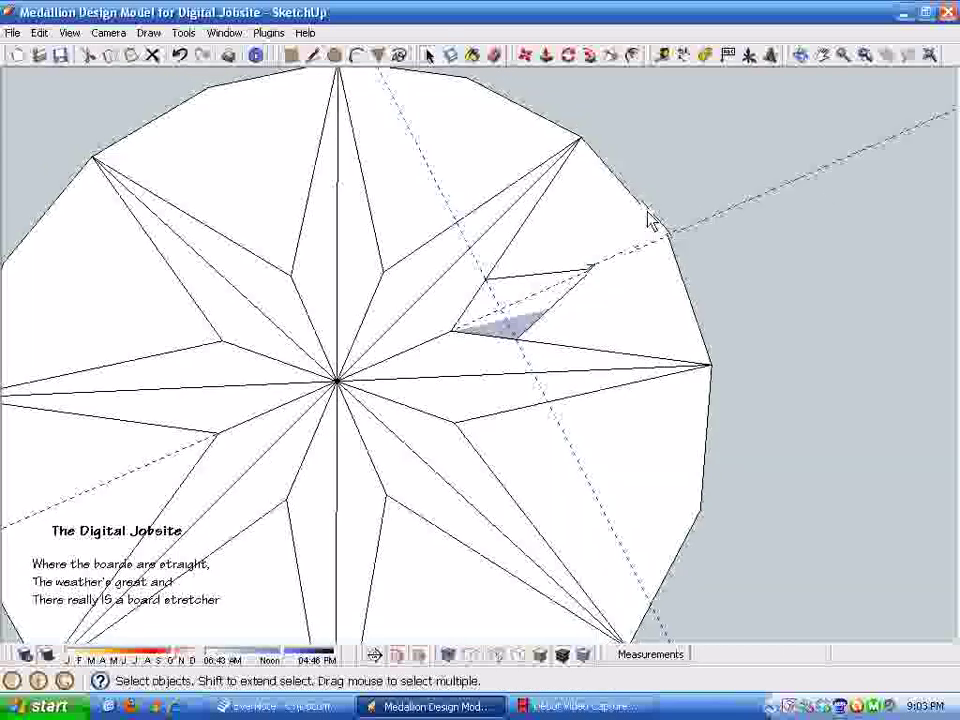
pyautogui.click(494, 55)
pyautogui.moveTo(366, 148); pyautogui.dragTo(772, 250, button='middle')
pyautogui.click(770, 240)
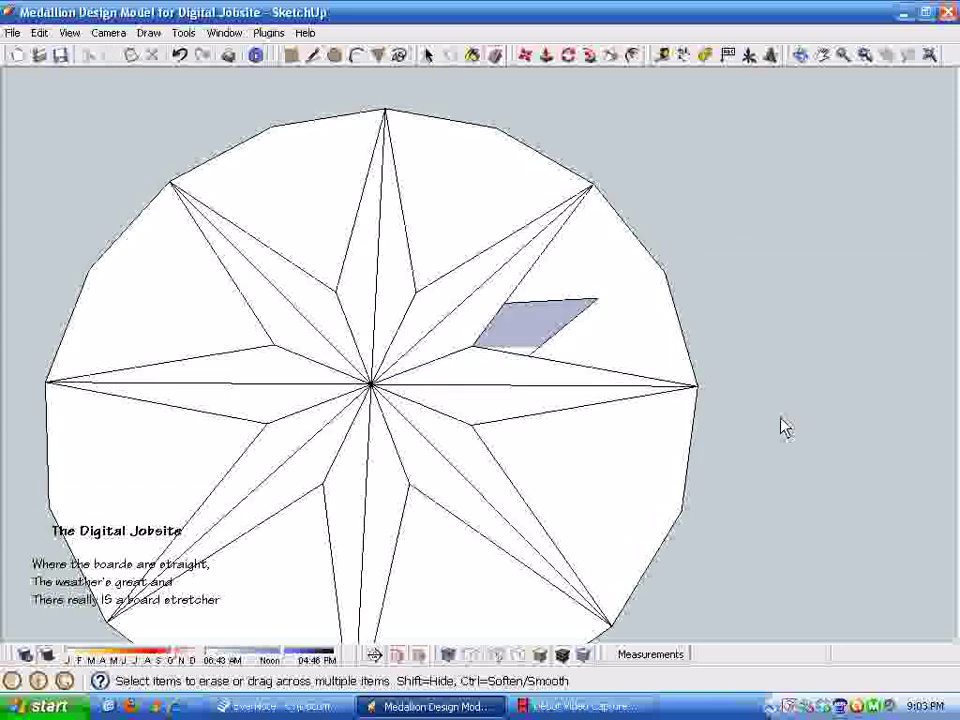
# Try to rotate the Short Point component about its inner corner, and undo the rotation
pyautogui.press('space')
pyautogui.click(604, 293)
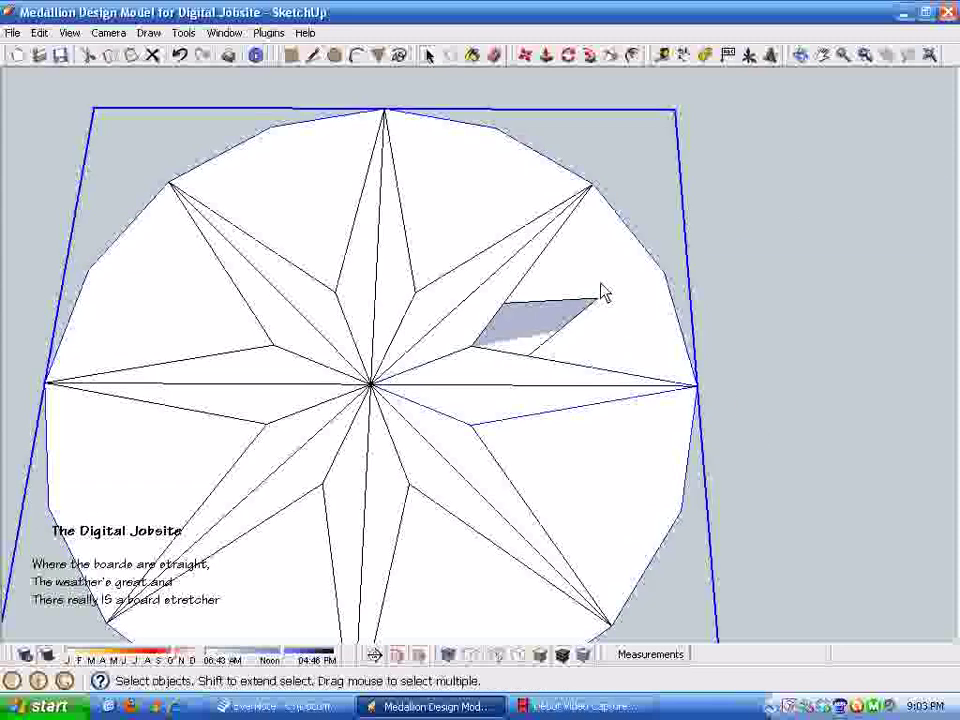
pyautogui.click(530, 342)
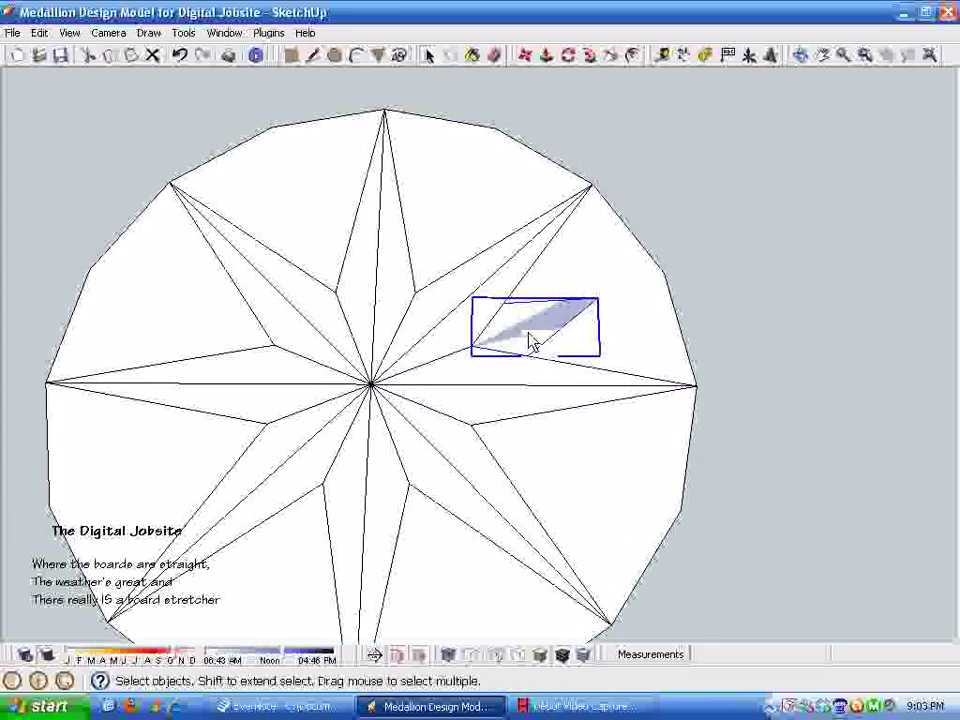
pyautogui.click(568, 63)
pyautogui.scroll(3, 410, 440)
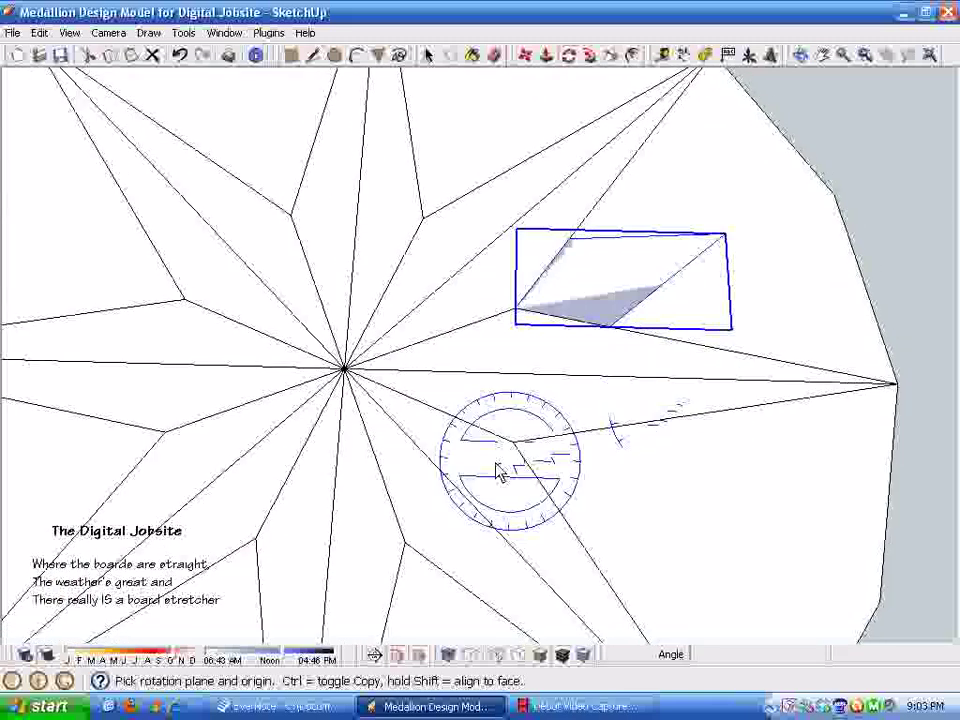
pyautogui.moveTo(600, 274); pyautogui.dragTo(574, 300, button='middle')
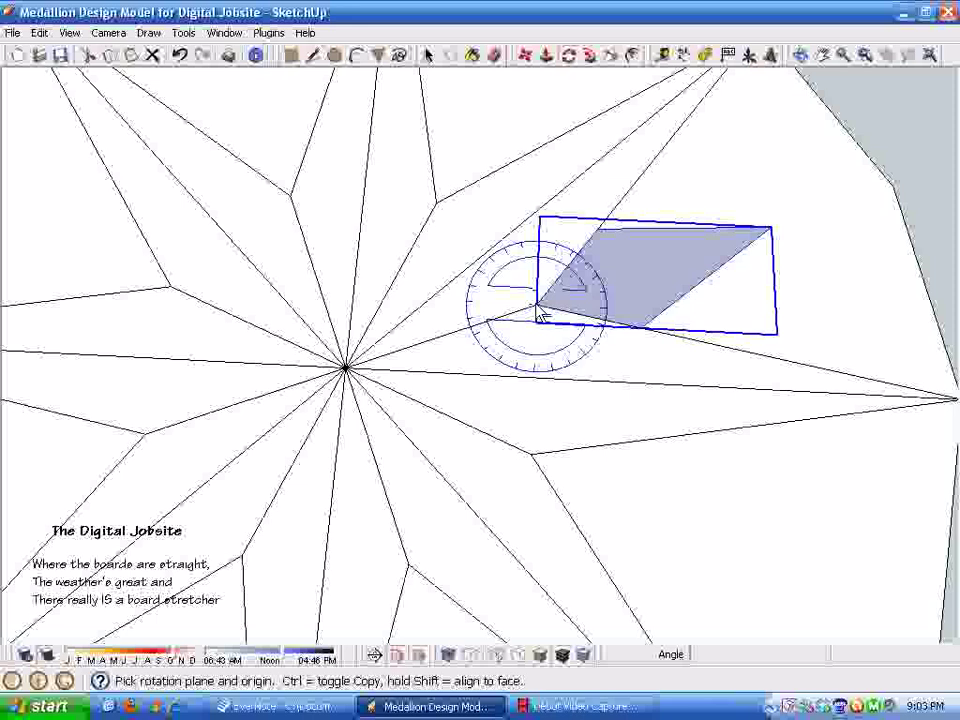
pyautogui.click(536, 305)
pyautogui.click(718, 221)
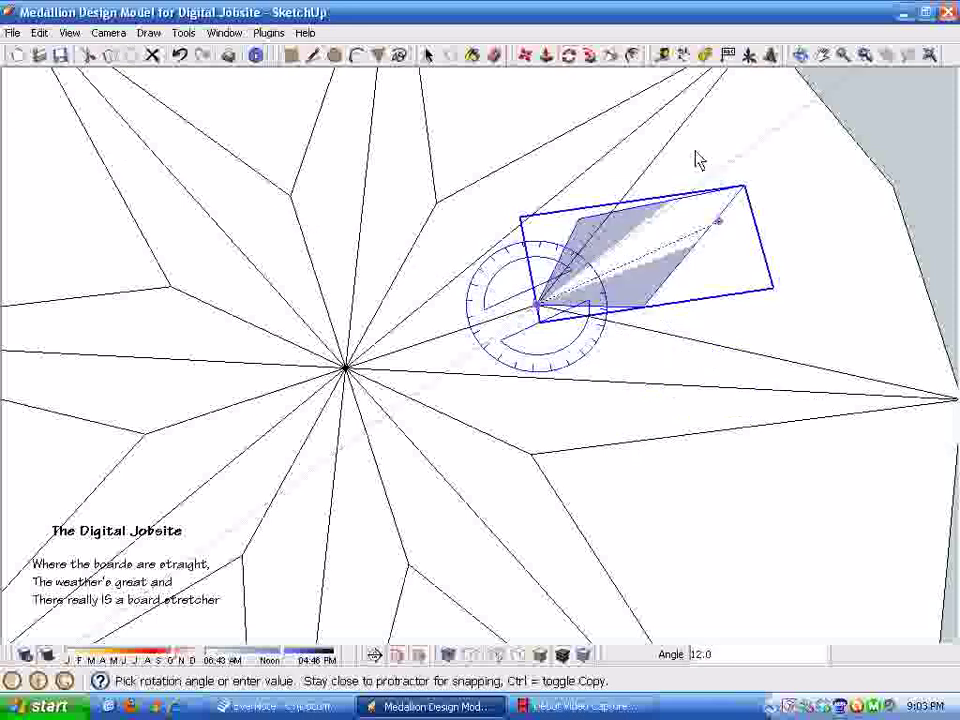
pyautogui.click(735, 229)
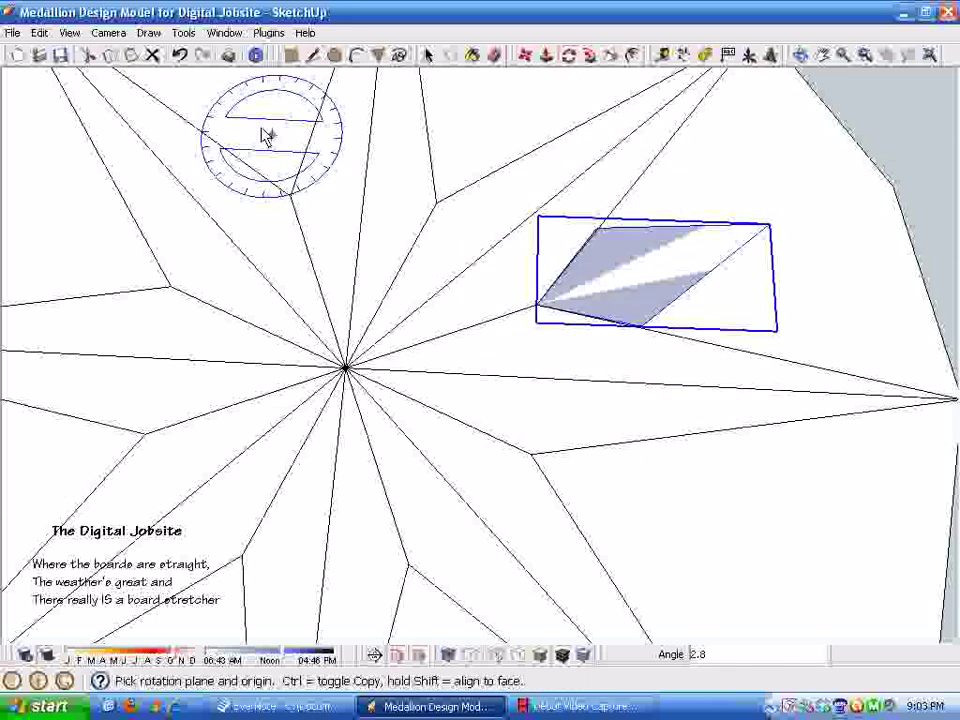
pyautogui.click(179, 54)
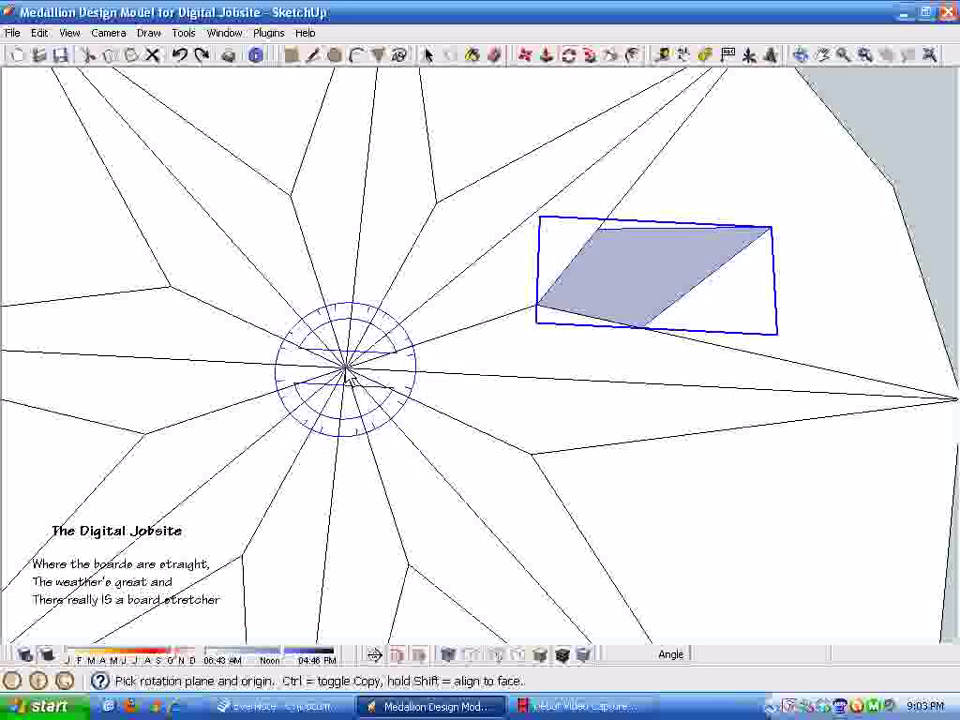
# Try to rotate the Short Point about the star's centre into the next gap with a 7x array, and undo it
pyautogui.moveTo(346, 373); pyautogui.dragTo(345, 400)
pyautogui.moveTo(357, 457); pyautogui.dragTo(768, 232)
pyautogui.click(769, 228)
pyautogui.scroll(-3, 750, 285)
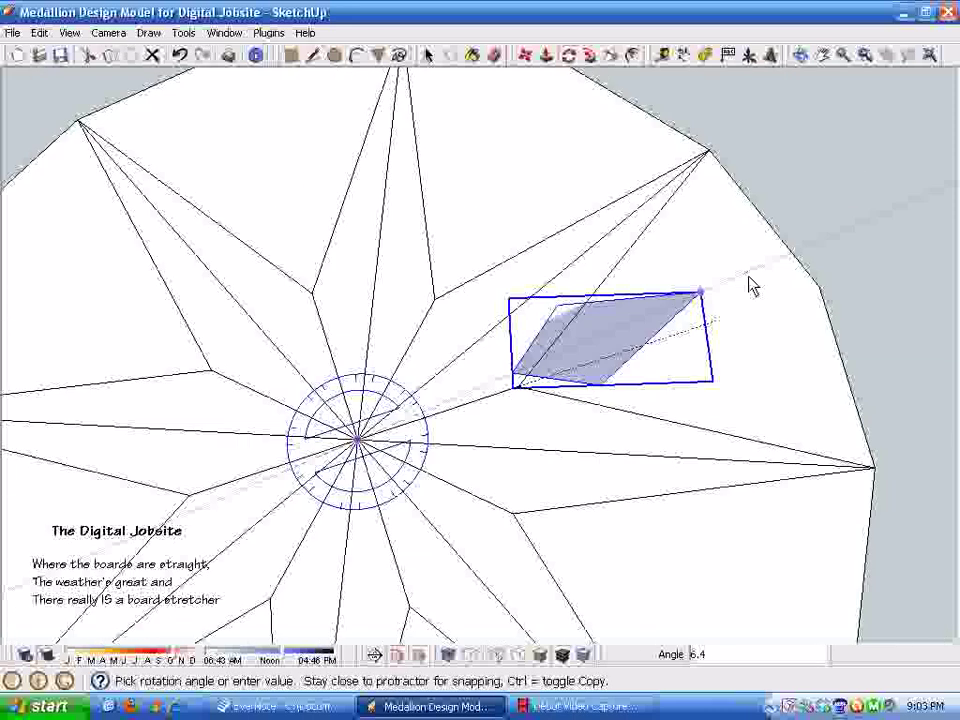
pyautogui.click(553, 179)
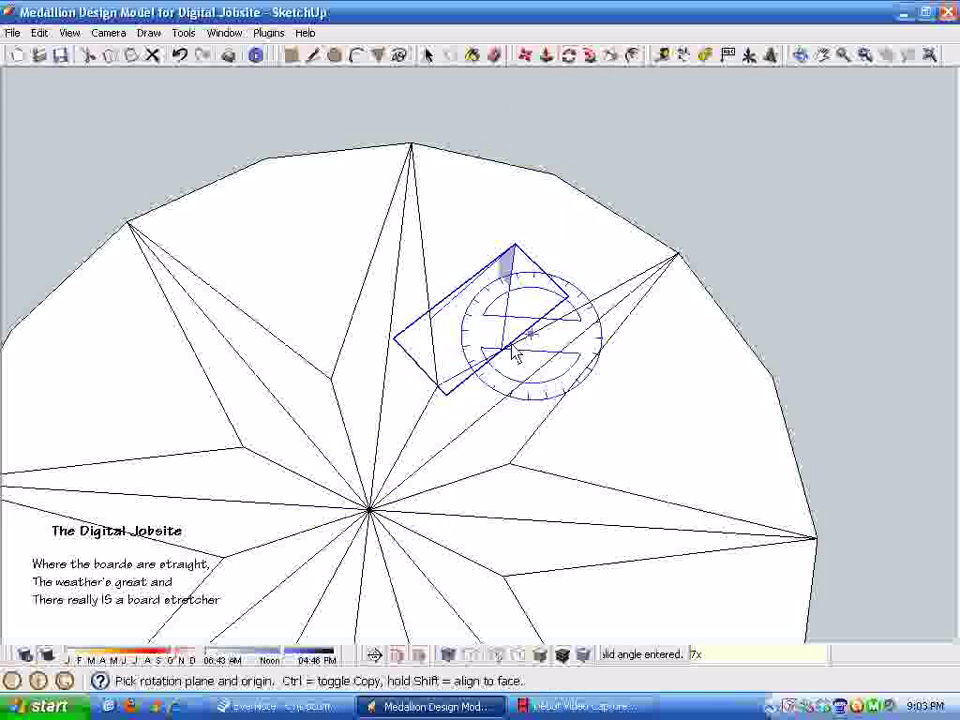
pyautogui.press('space')
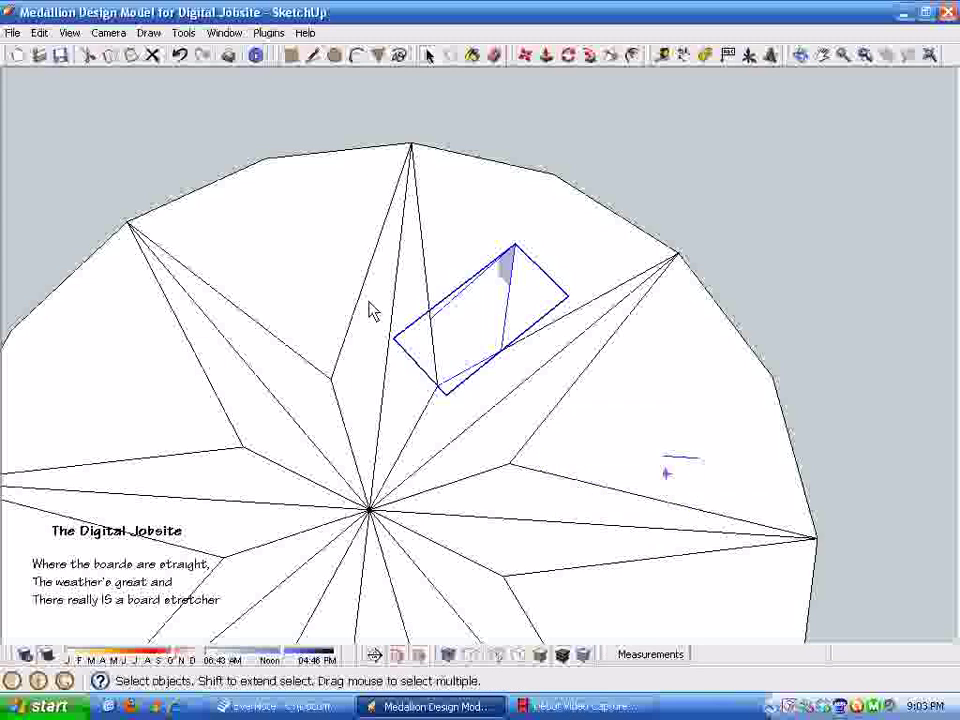
pyautogui.click(180, 56)
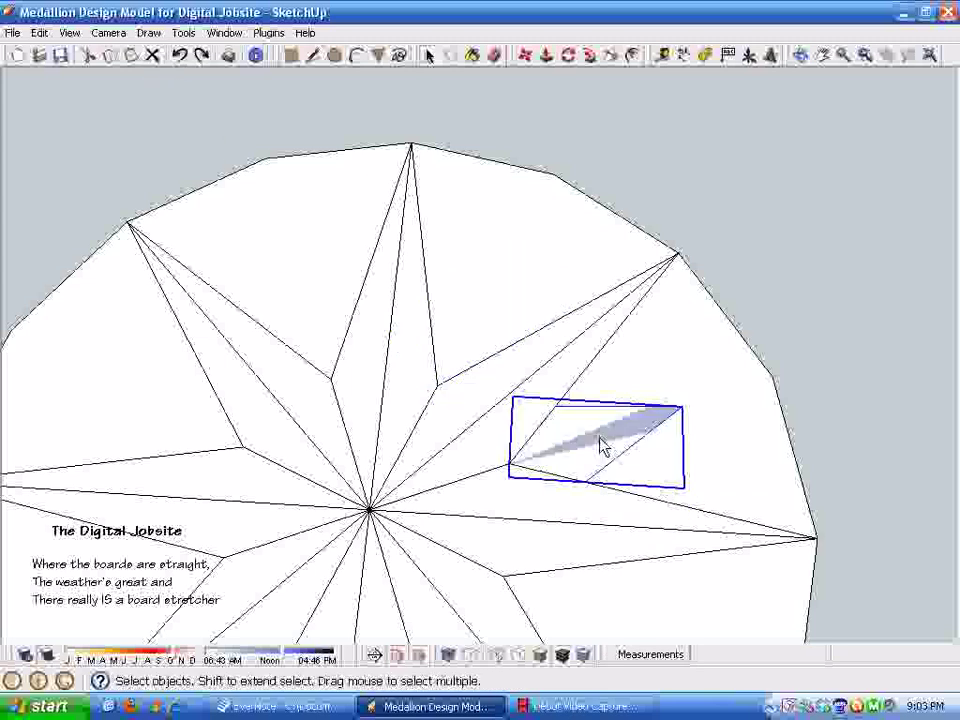
# Rotate-copy the Short Point 45° about the star's centre and array the copy 7x around the medallion
pyautogui.click(568, 56)
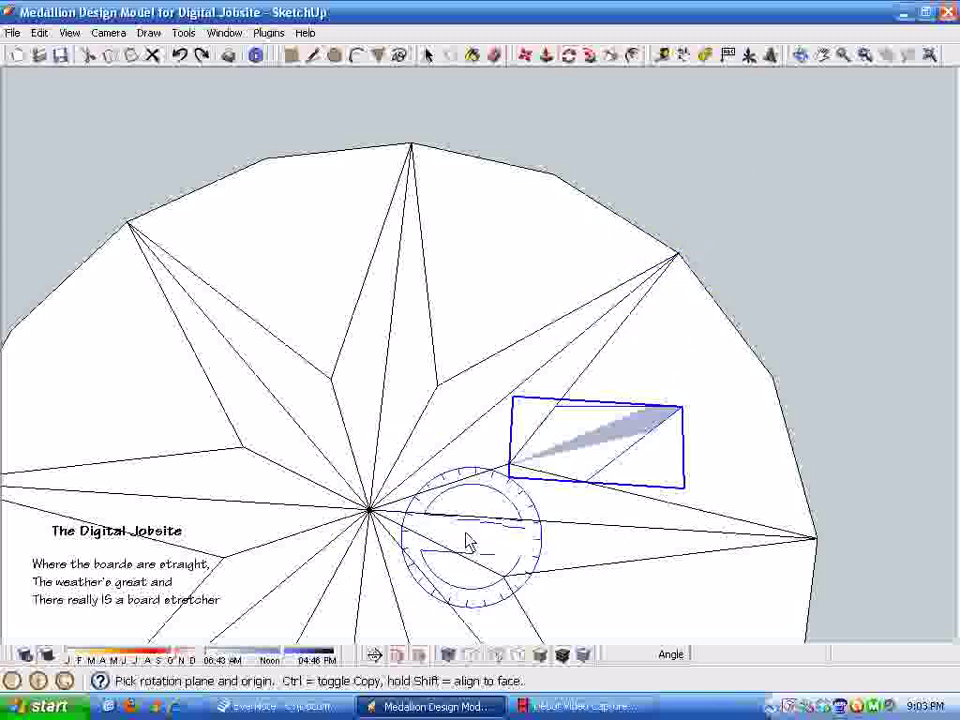
pyautogui.click(370, 510)
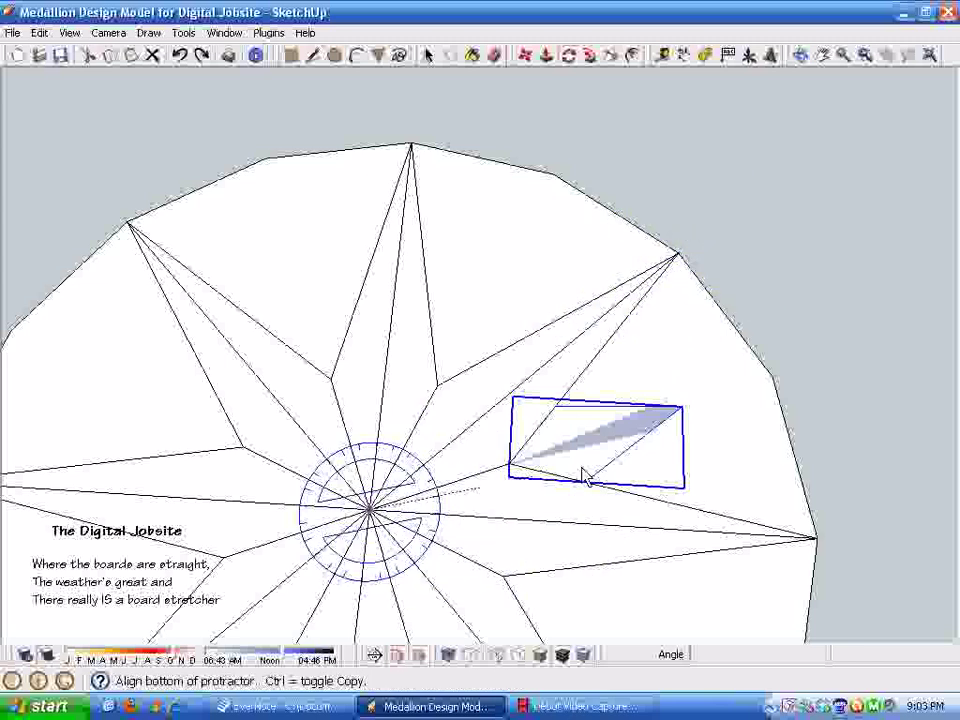
pyautogui.click(682, 414)
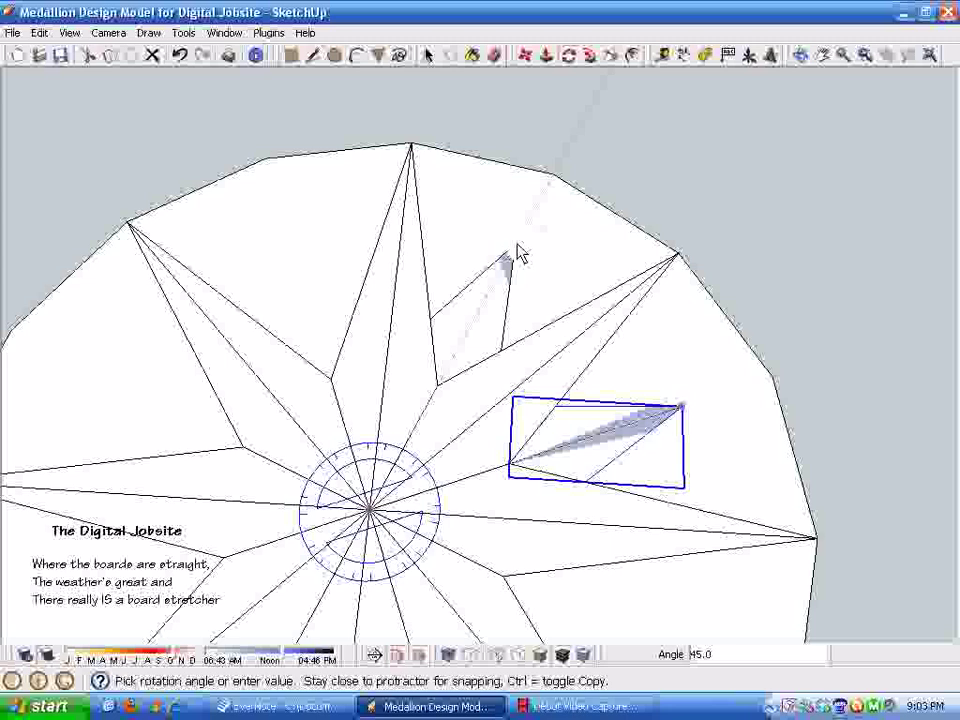
pyautogui.click(517, 254)
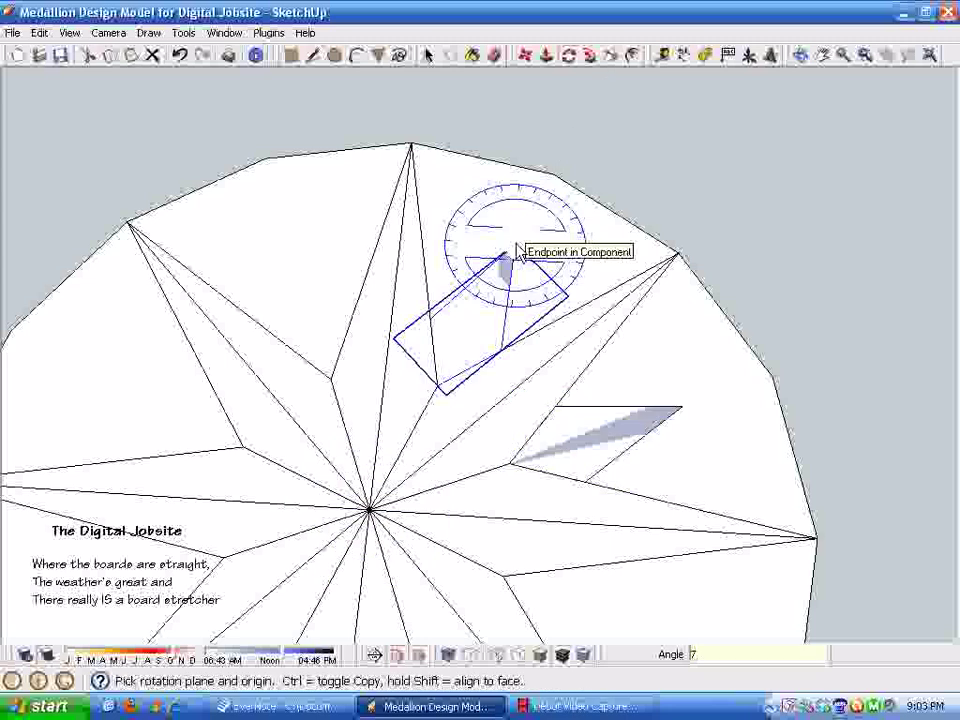
pyautogui.press('Return')
pyautogui.scroll(-1, 516, 244)
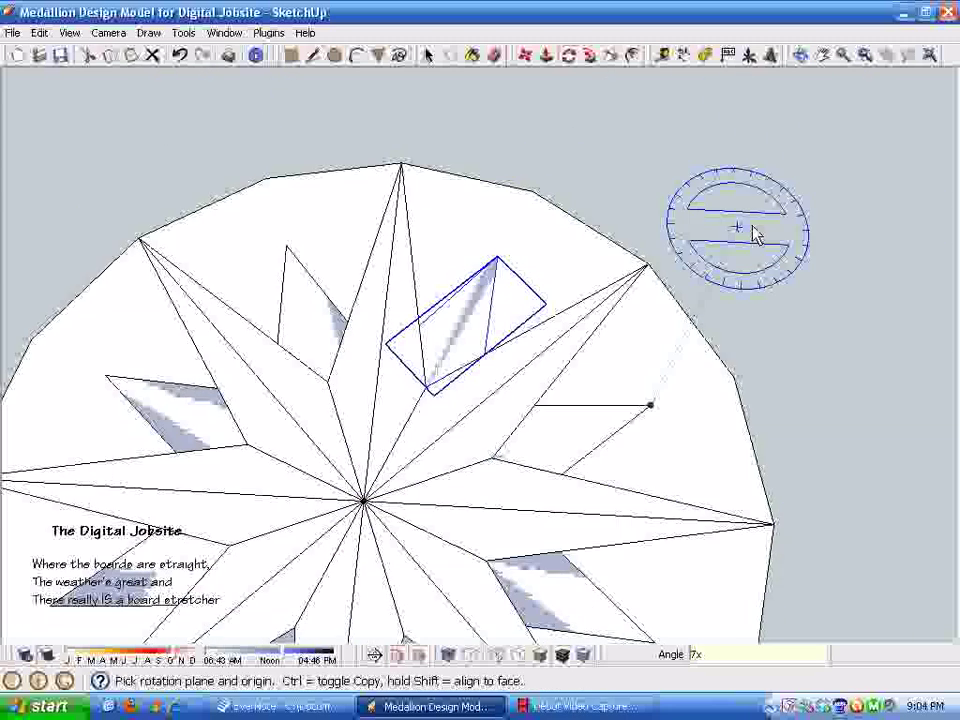
pyautogui.press('space')
pyautogui.click(874, 225)
# Delete the white face filling the circle behind the star from within its component, keeping the perimeter edges
pyautogui.scroll(-1, 536, 525)
pyautogui.moveTo(536, 525)
pyautogui.mouseDown(button='middle')
pyautogui.moveTo(634, 322)
pyautogui.moveTo(555, 317)
pyautogui.moveTo(467, 349)
pyautogui.moveTo(452, 294)
pyautogui.moveTo(318, 240)
pyautogui.moveTo(311, 279)
pyautogui.moveTo(574, 315)
pyautogui.moveTo(610, 377)
pyautogui.moveTo(574, 371)
pyautogui.moveTo(536, 386)
pyautogui.moveTo(624, 388)
pyautogui.mouseUp(button='middle')
pyautogui.click(657, 362)
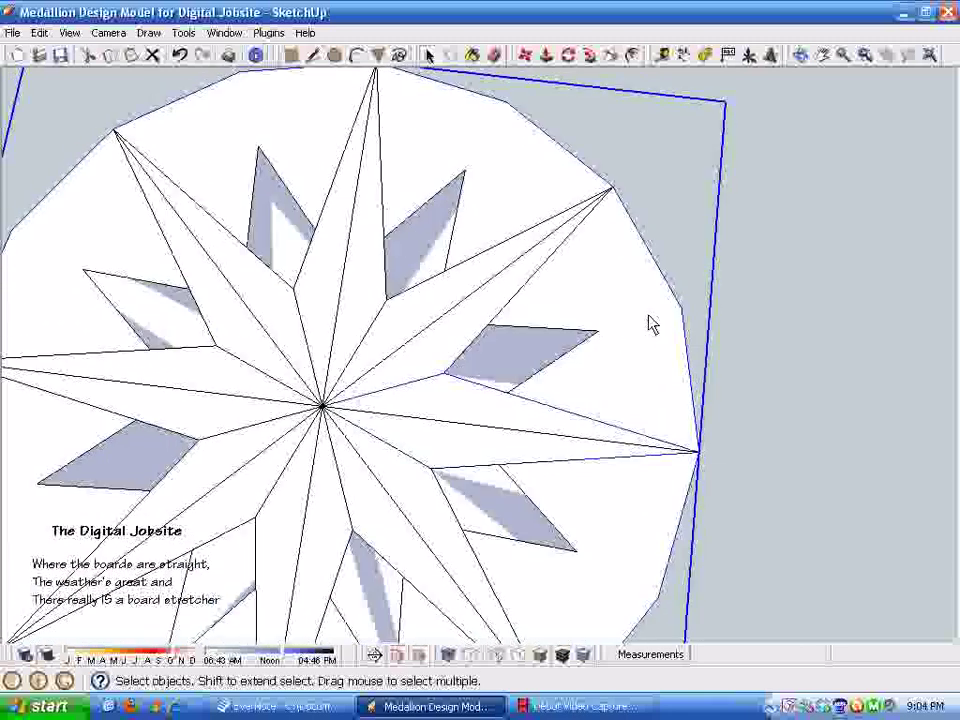
pyautogui.doubleClick(648, 324)
pyautogui.click(618, 301)
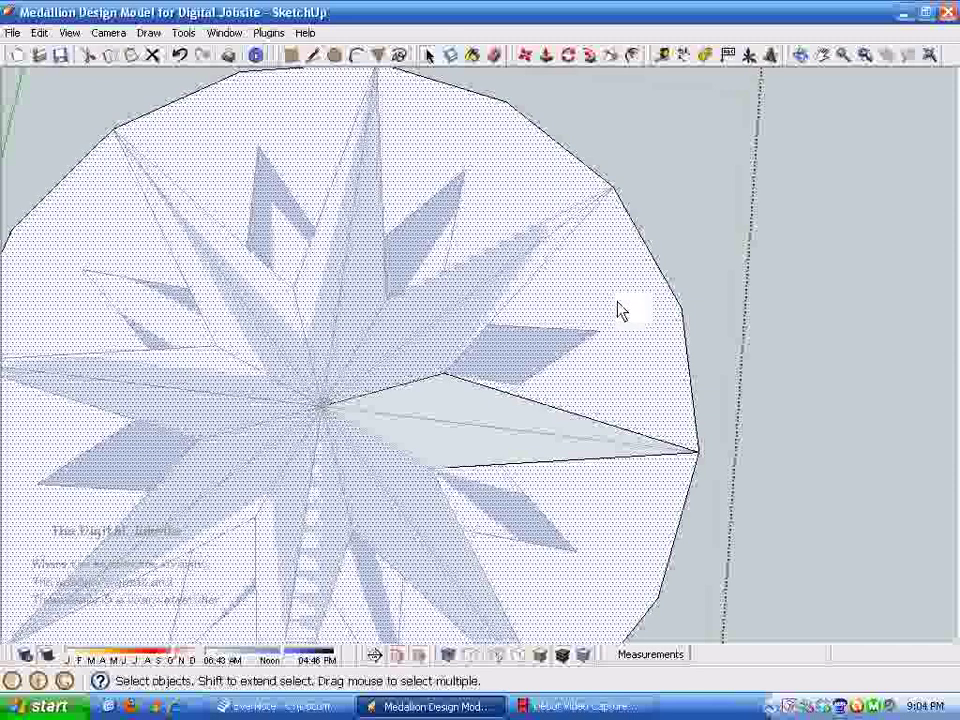
pyautogui.press('Delete')
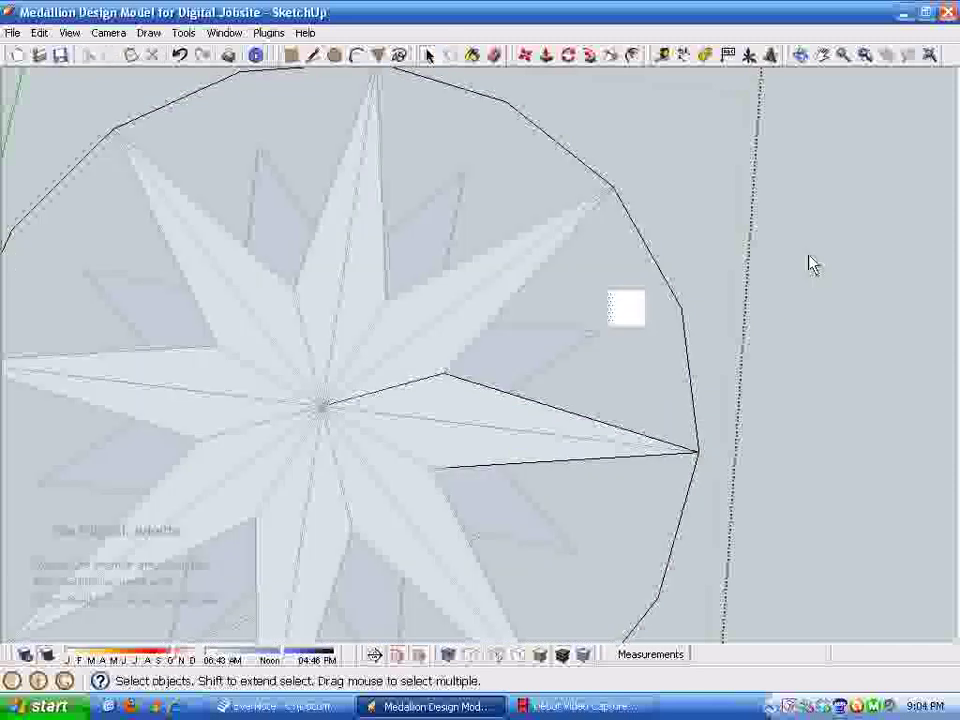
pyautogui.click(886, 293)
# Draw a centre line about 7 25/32" long inside the Short Point component from its inner corner to its tip
pyautogui.scroll(-1, 637, 430)
pyautogui.scroll(-1, 566, 364)
pyautogui.scroll(1, 545, 355)
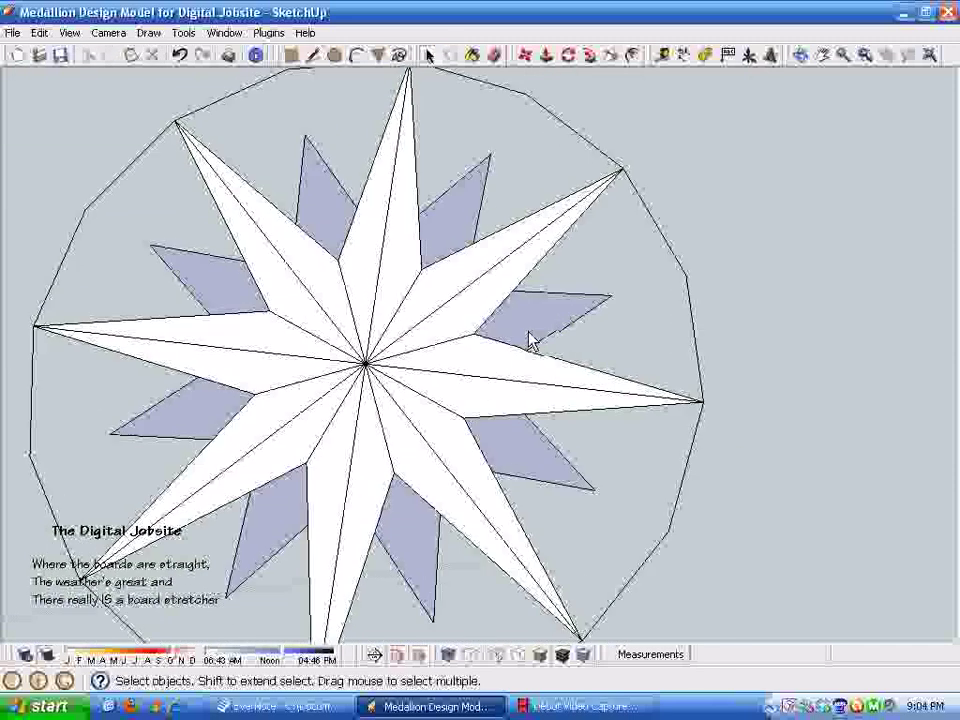
pyautogui.doubleClick(529, 339)
pyautogui.scroll(2, 492, 278)
pyautogui.click(312, 55)
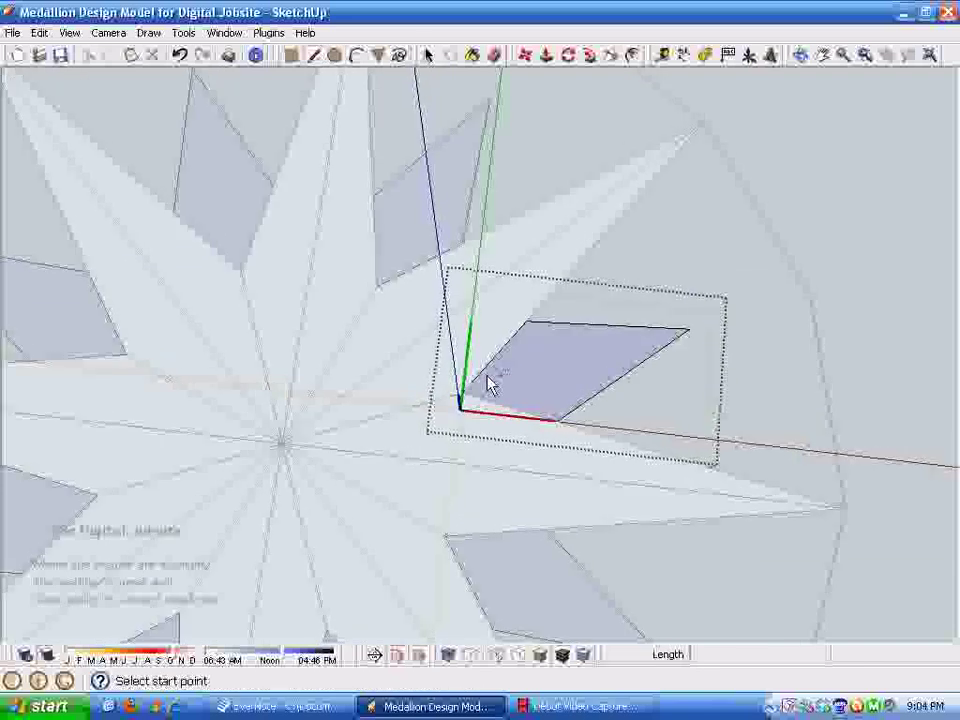
pyautogui.click(468, 399)
pyautogui.click(683, 335)
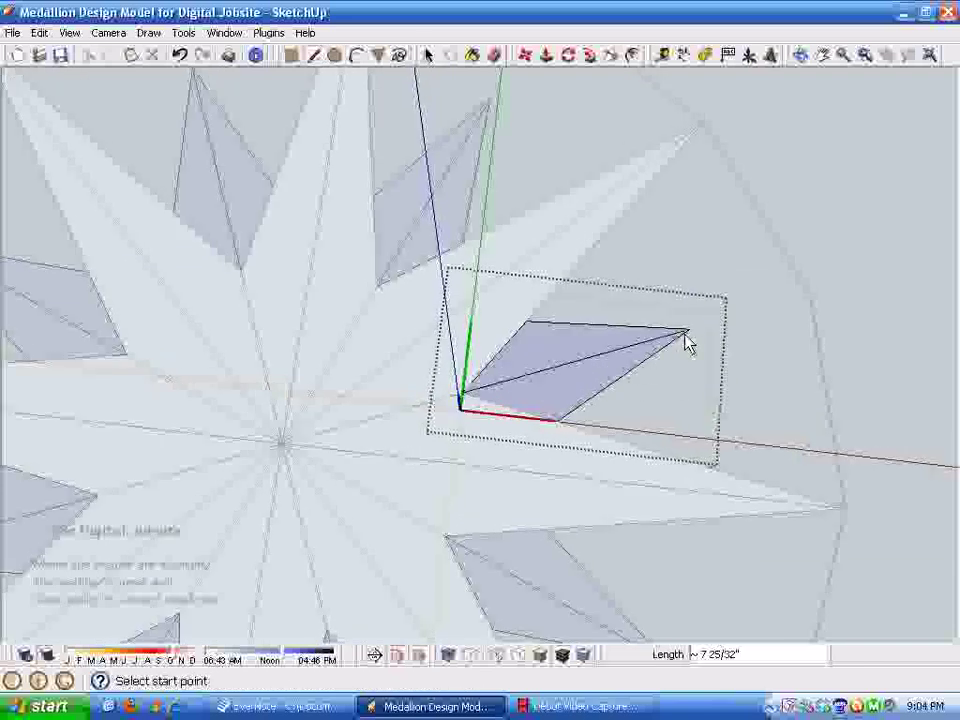
# Reverse both halves' faces in the Short Point component and finish editing it
pyautogui.press('space')
pyautogui.click(537, 357)
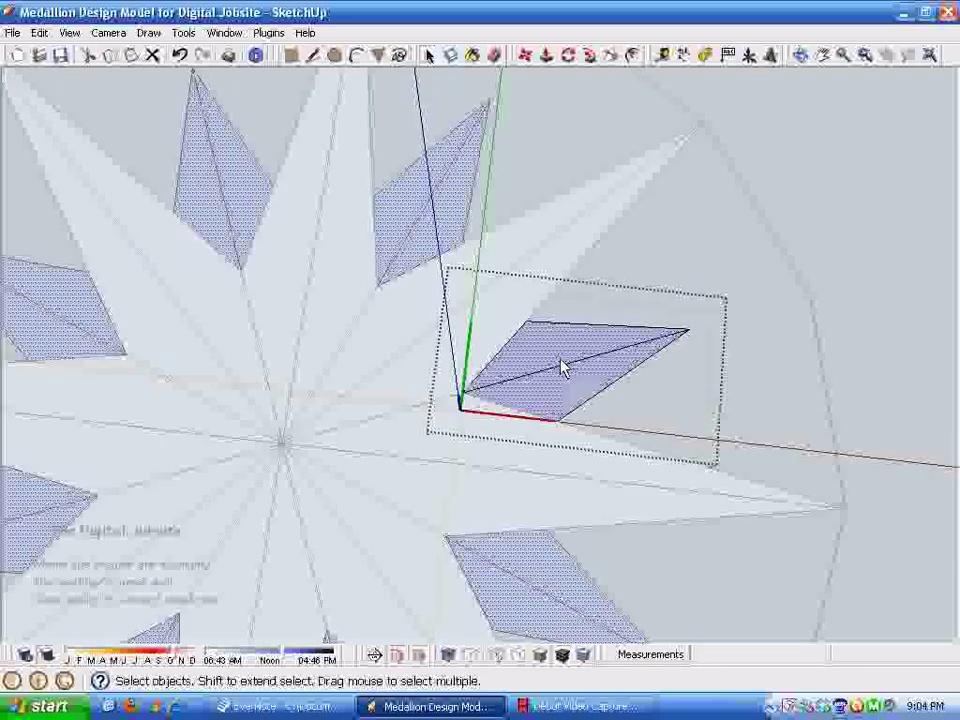
pyautogui.rightClick(563, 364)
pyautogui.click(611, 521)
pyautogui.click(877, 247)
pyautogui.scroll(-5, 880, 253)
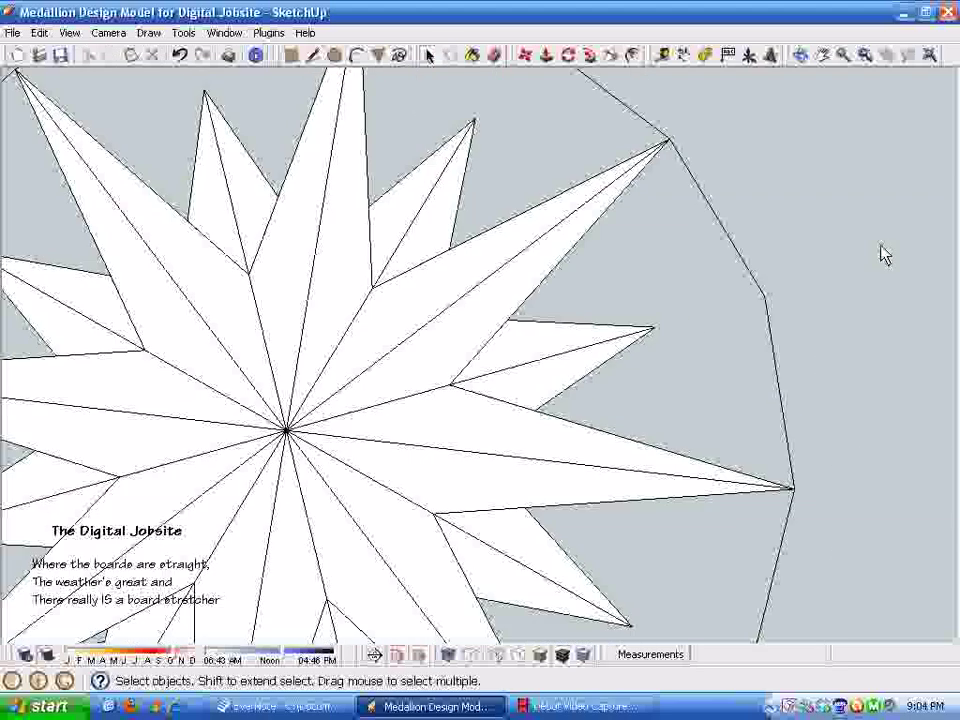
# Draw a small rectangle about 1 21/32" by 1 29/64" from a Short Point's tip, outside the star
pyautogui.moveTo(748, 400); pyautogui.dragTo(518, 362, button='middle')
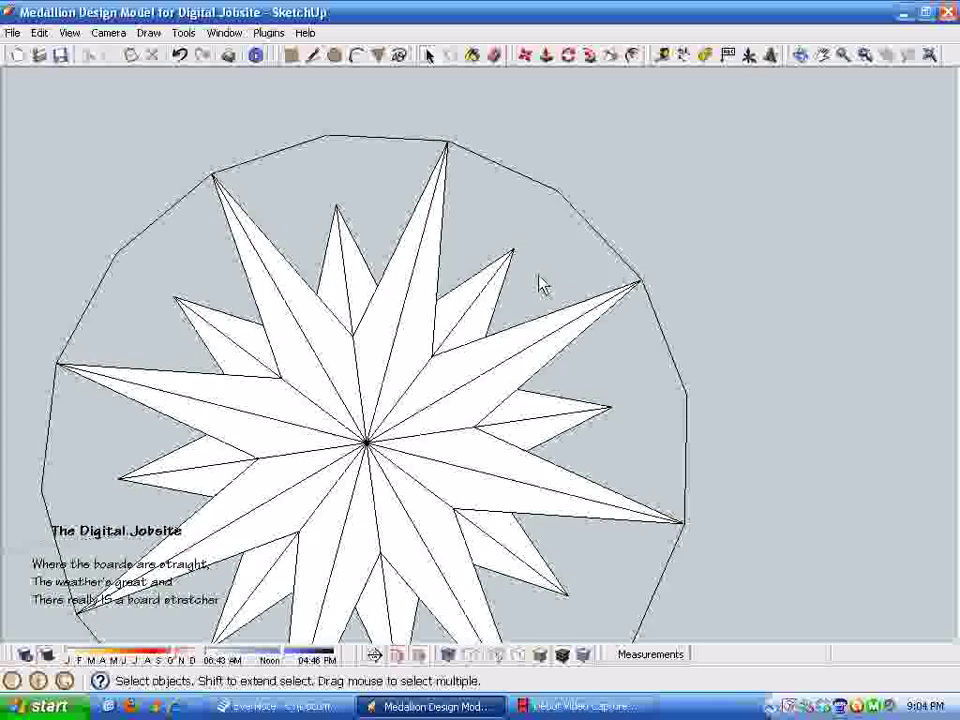
pyautogui.scroll(3, 552, 305)
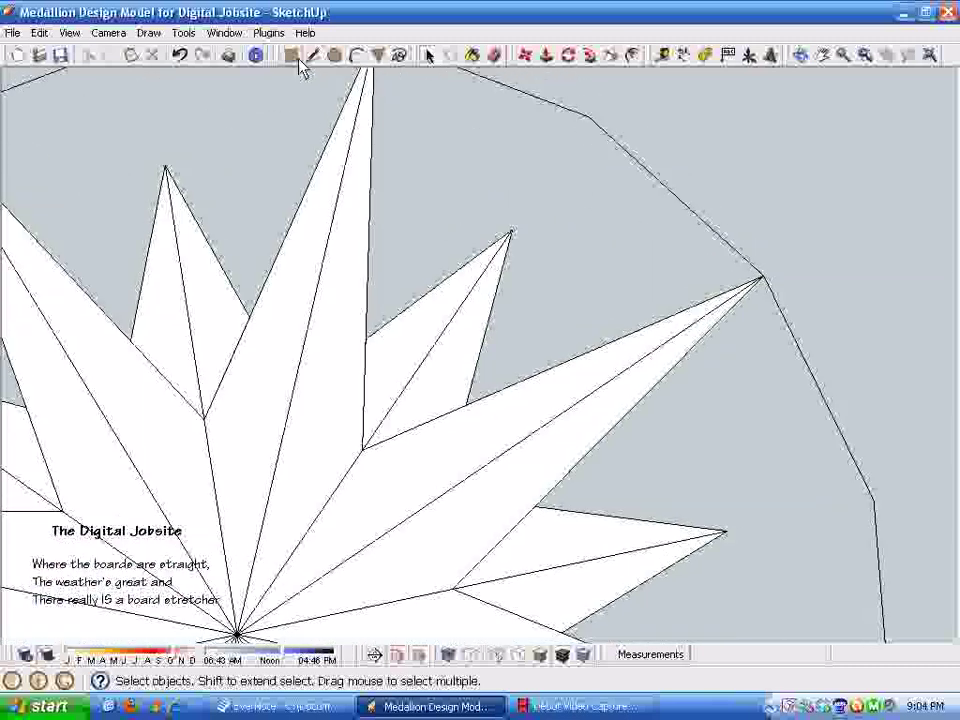
pyautogui.scroll(-3, 542, 318)
pyautogui.moveTo(703, 412); pyautogui.dragTo(677, 469, button='middle')
pyautogui.click(291, 58)
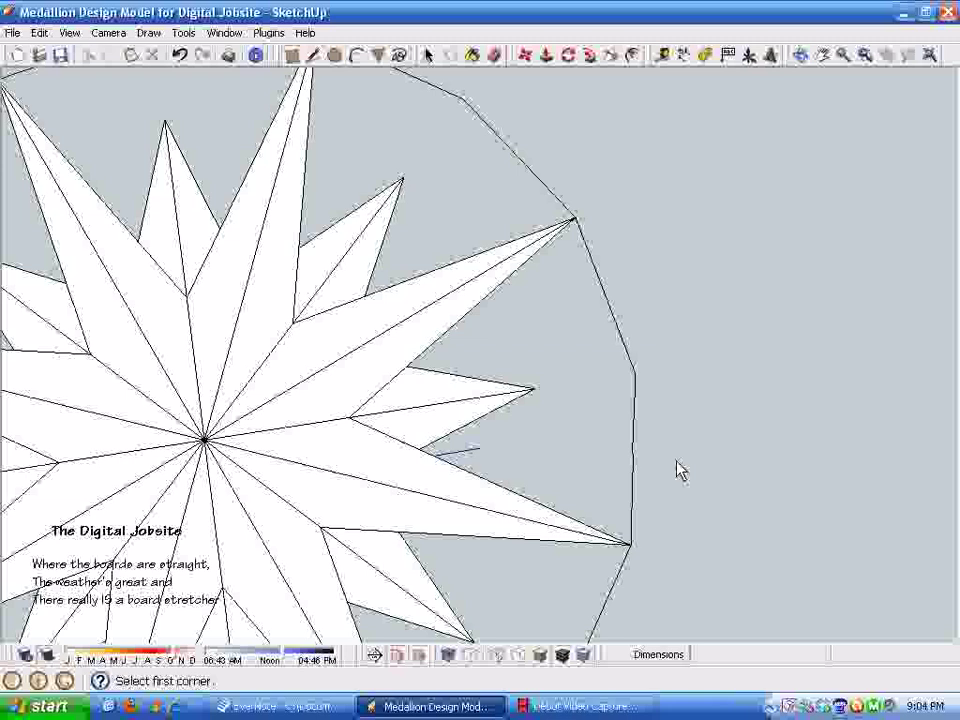
pyautogui.click(532, 390)
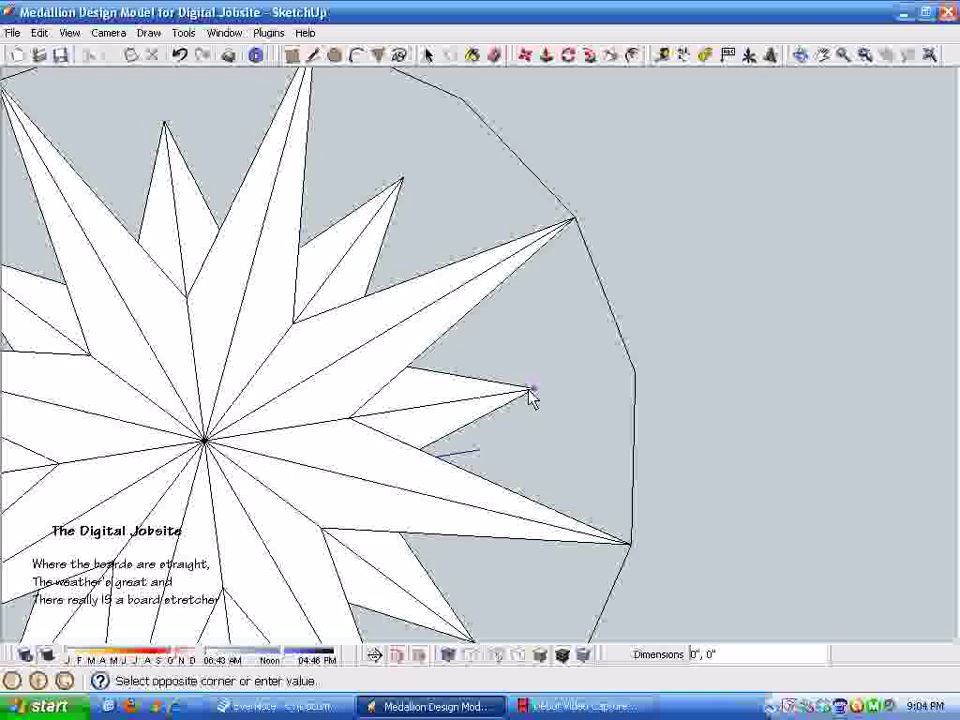
pyautogui.click(585, 374)
pyautogui.moveTo(630, 407); pyautogui.dragTo(538, 148, button='middle')
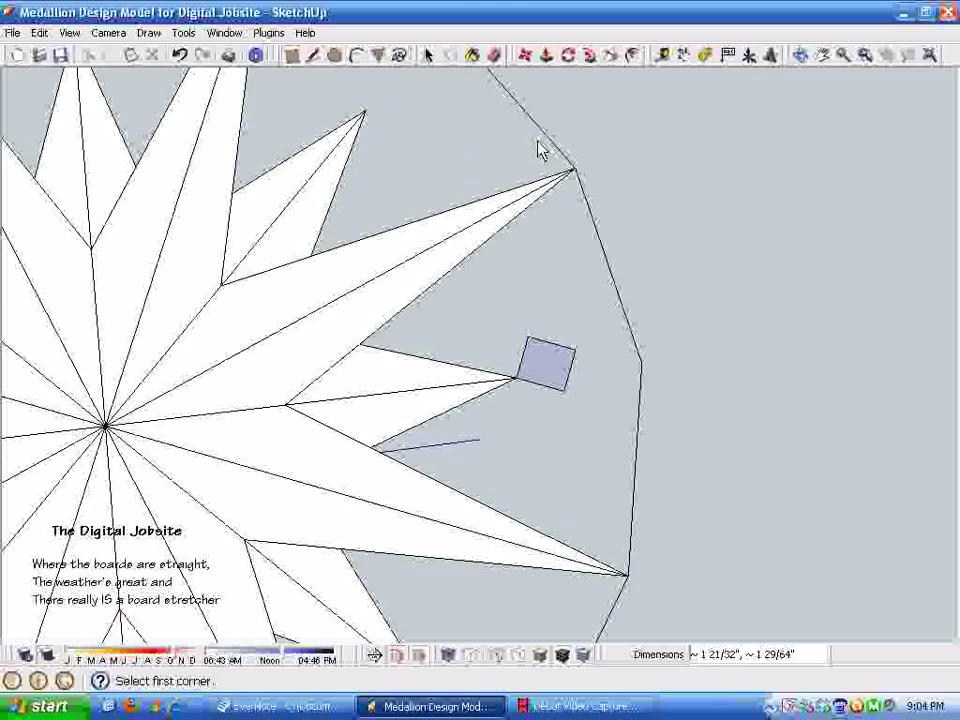
# Rotate the rectangle's face and edges about 163.3° around the Short Point's tip
pyautogui.press('space')
pyautogui.doubleClick(553, 371)
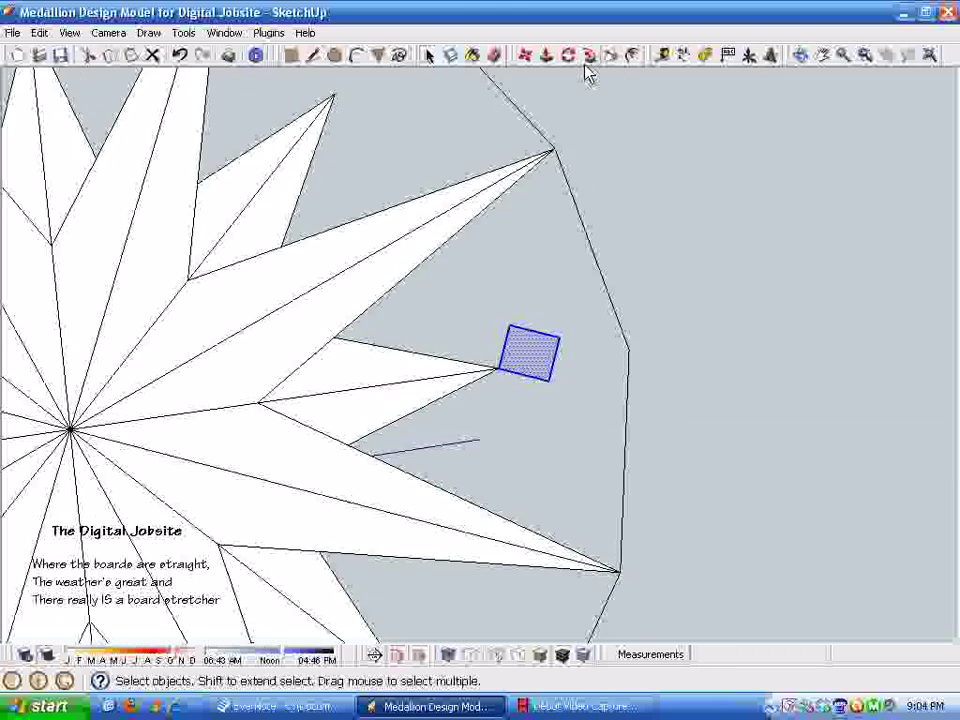
pyautogui.click(567, 56)
pyautogui.click(520, 376)
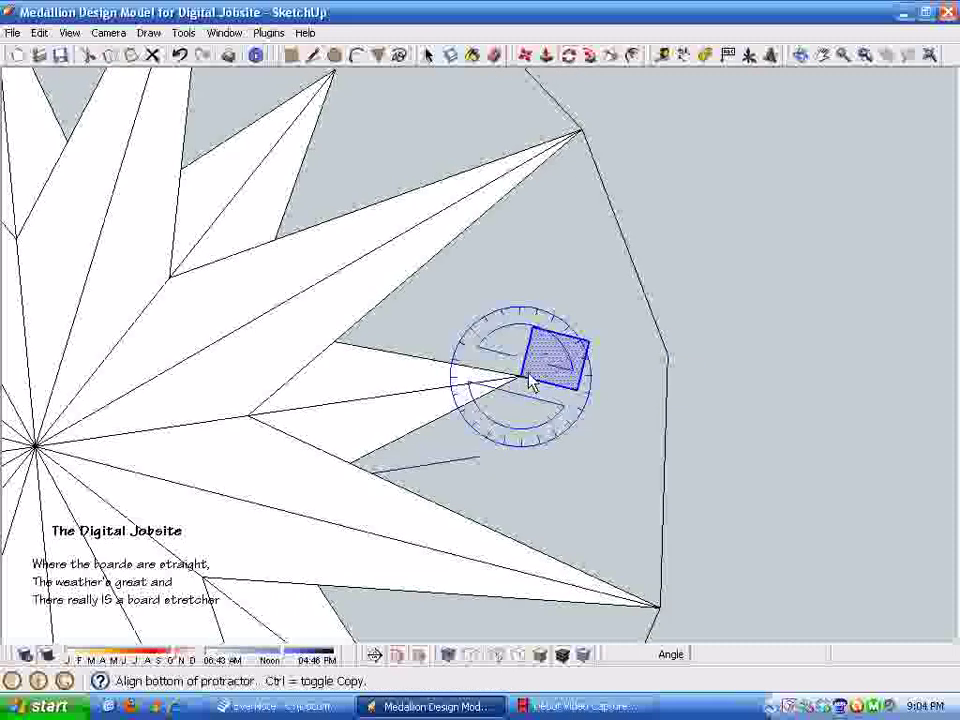
pyautogui.click(604, 345)
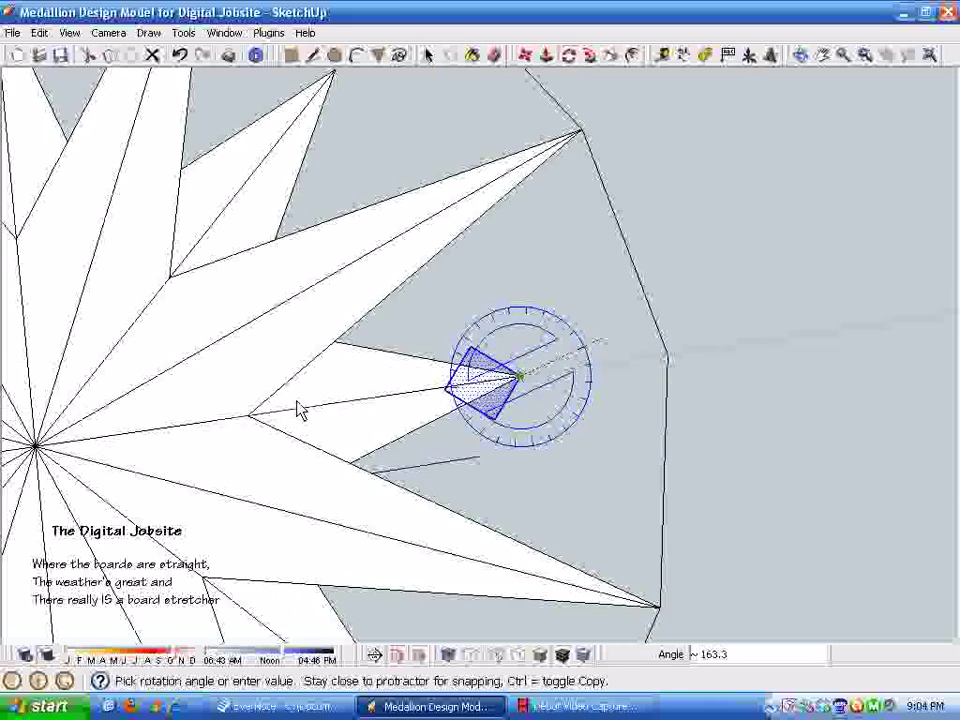
pyautogui.click(249, 426)
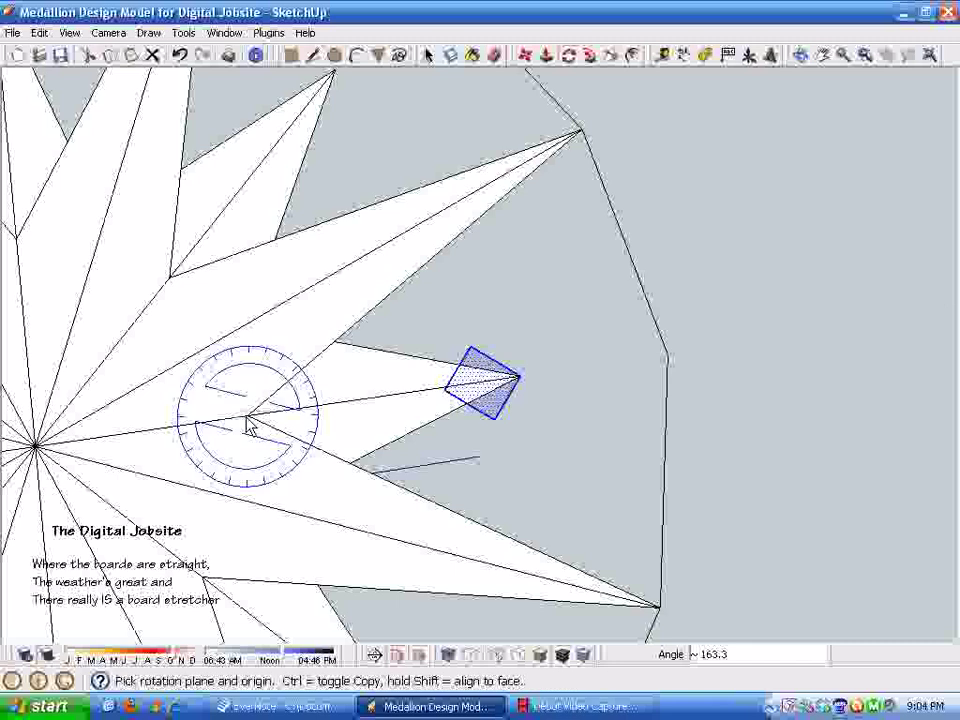
# Rotate the rectangle 180° about the same tip, using the Short Point's centre line as the reference direction
pyautogui.click(520, 376)
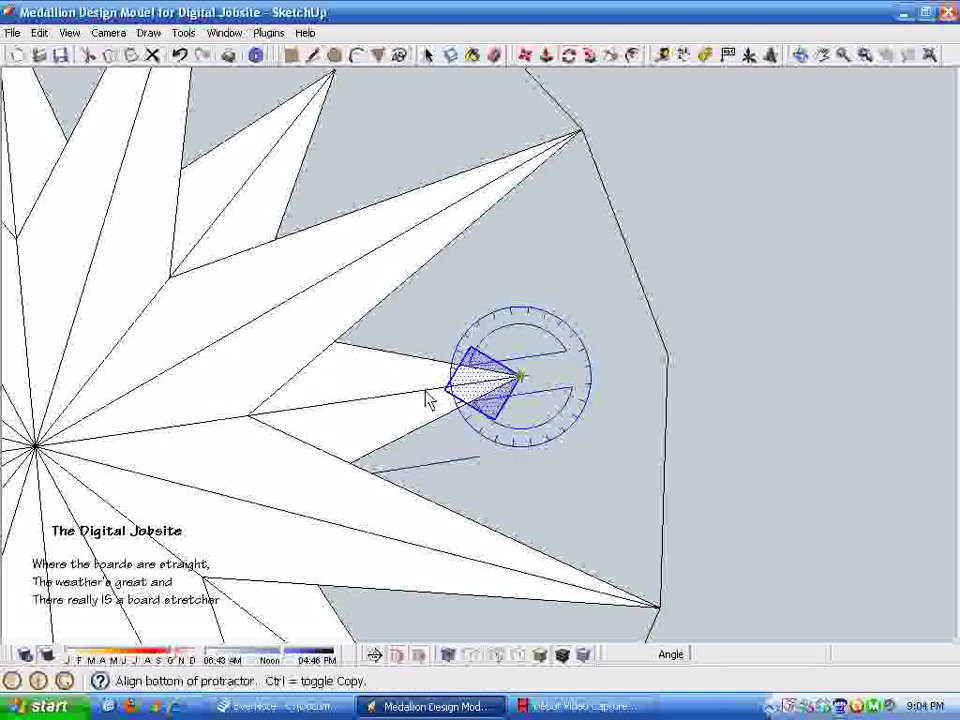
pyautogui.click(386, 397)
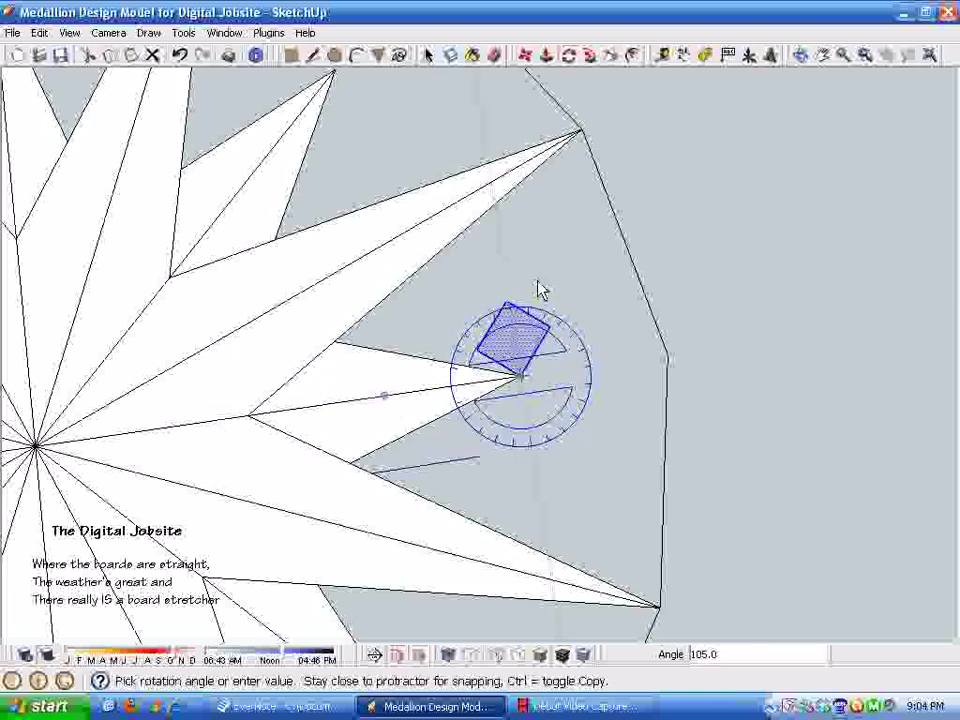
pyautogui.click(634, 369)
pyautogui.scroll(5, 589, 429)
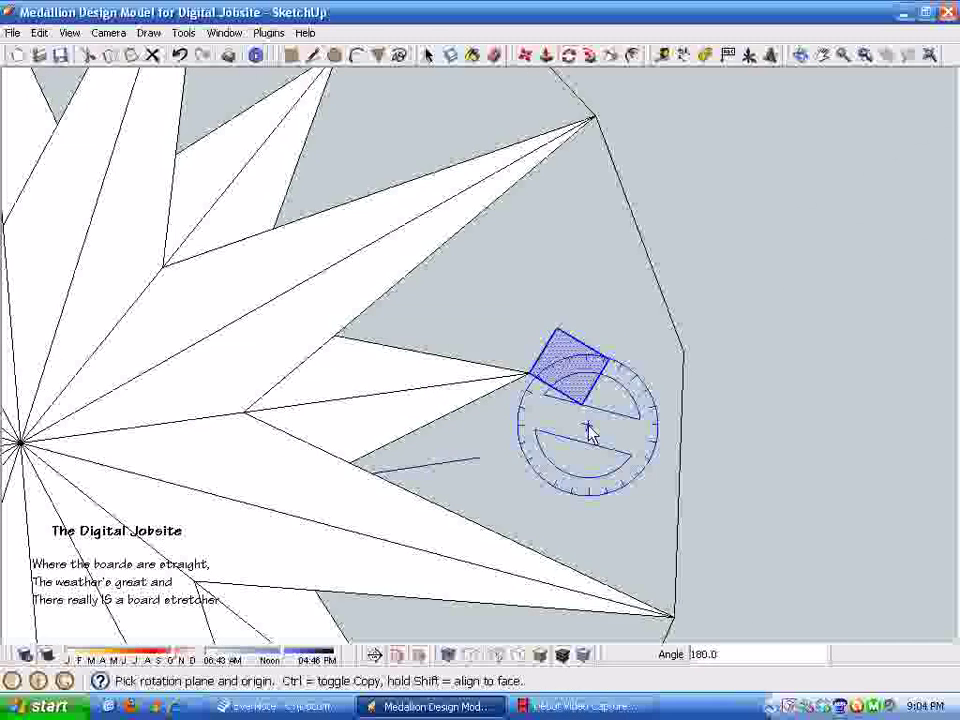
pyautogui.scroll(-6, 294, 164)
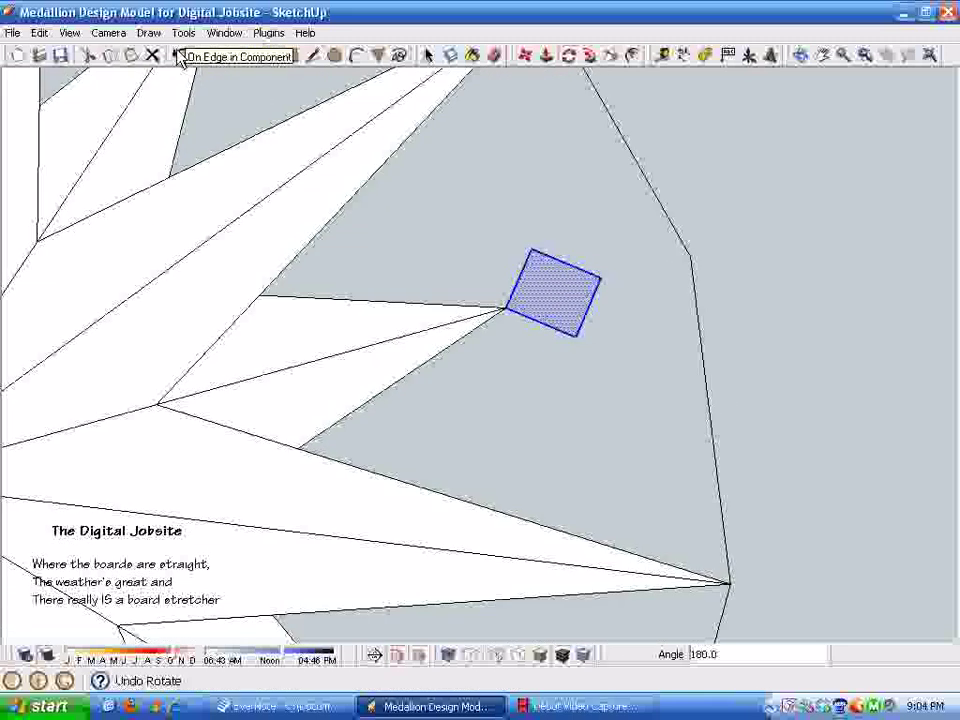
pyautogui.scroll(-1, 600, 355)
pyautogui.press('space')
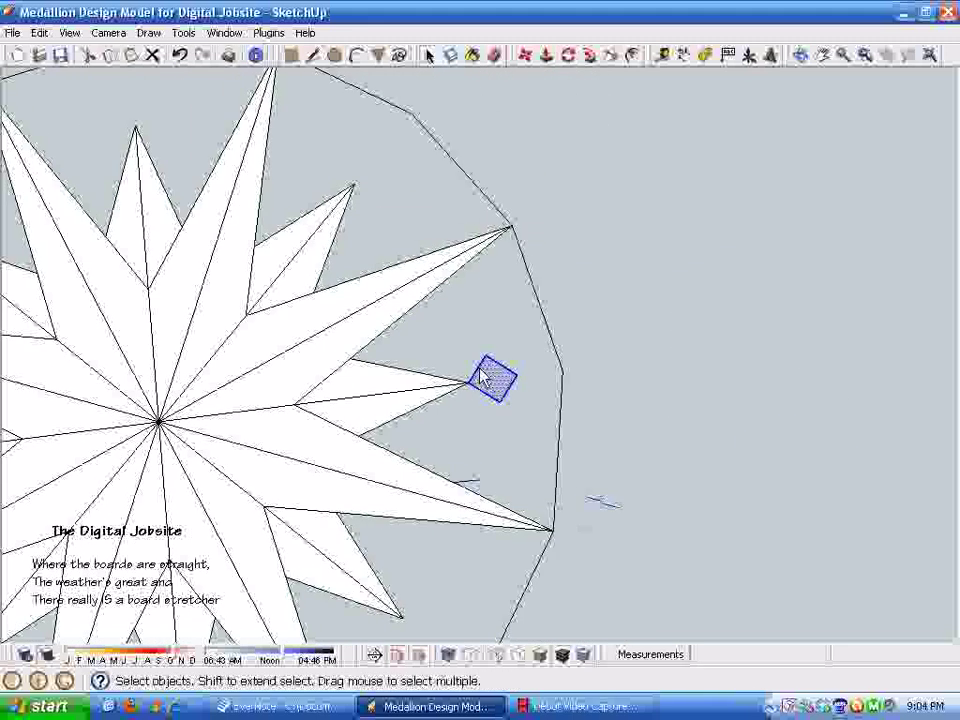
pyautogui.moveTo(503, 378); pyautogui.dragTo(537, 388, button='middle')
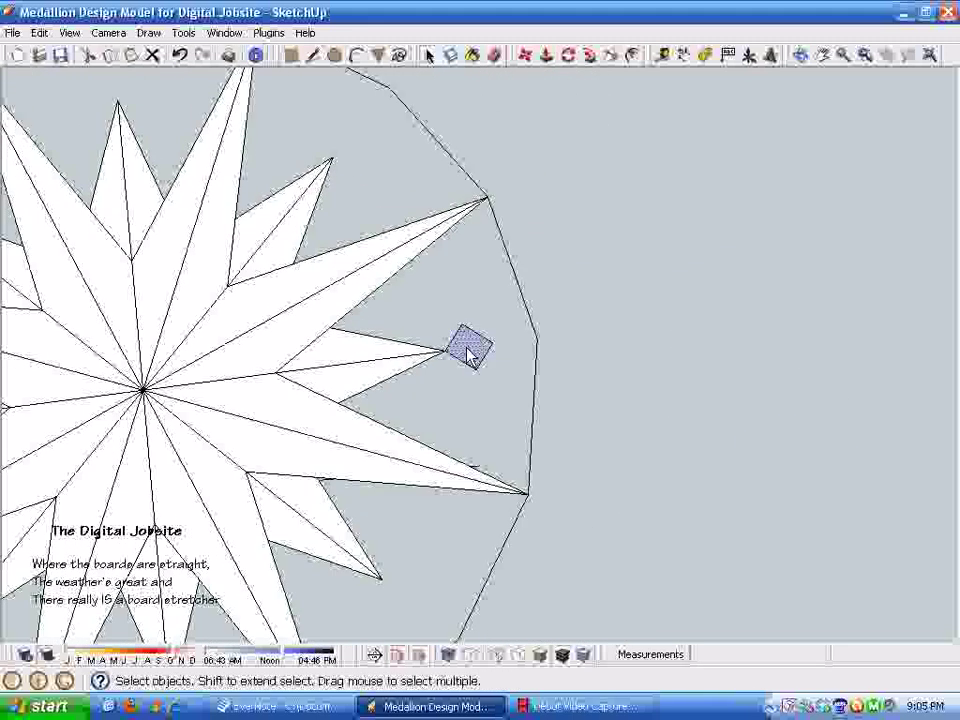
# Rotate-copy the rectangle about the star's centre to the adjacent Short Point's tip and array the copy 7x
pyautogui.click(568, 57)
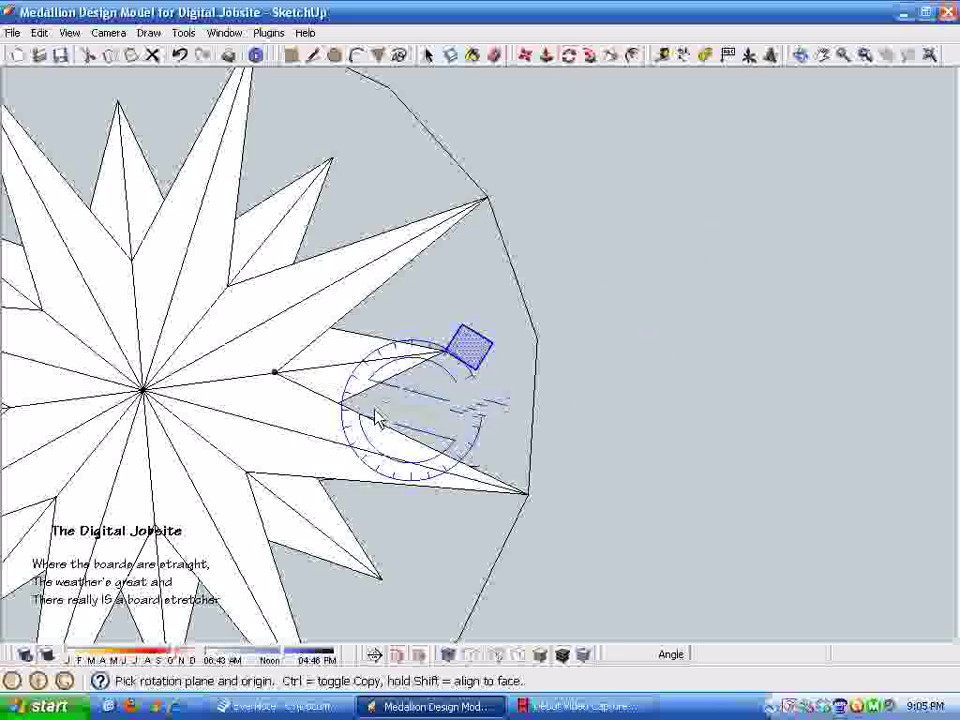
pyautogui.click(143, 390)
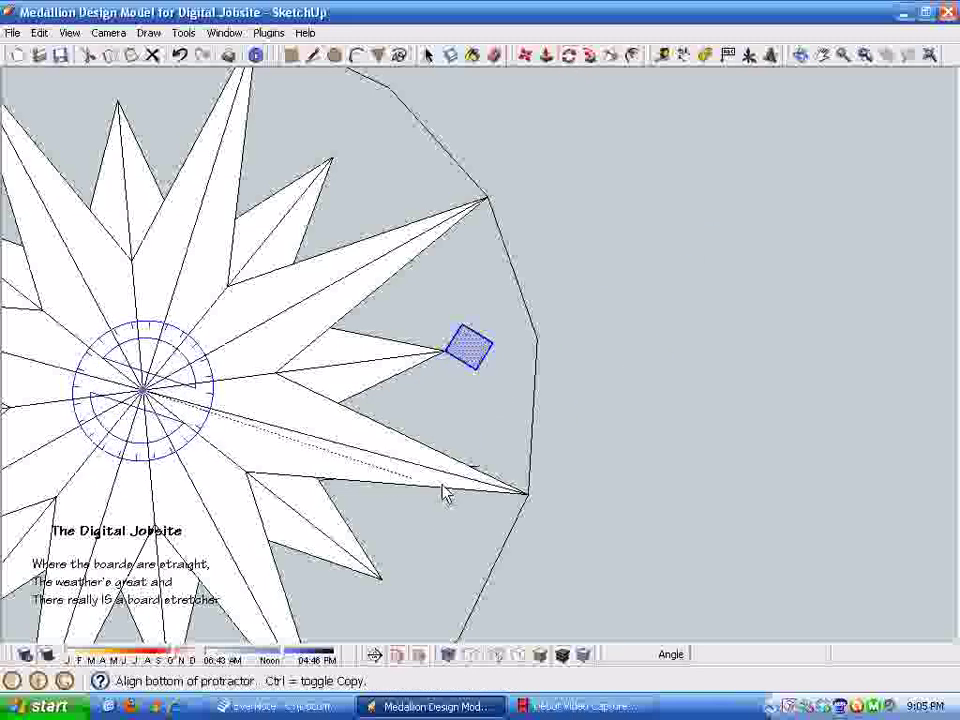
pyautogui.click(449, 363)
pyautogui.press('ctrl')
pyautogui.click(333, 168)
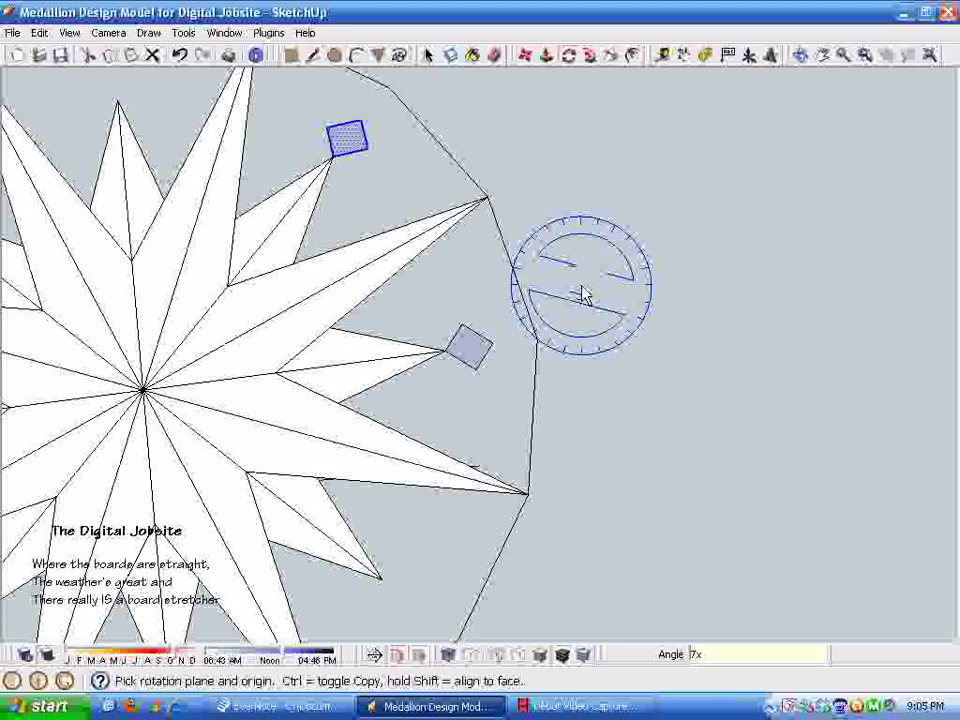
pyautogui.scroll(-5, 583, 293)
pyautogui.press('space')
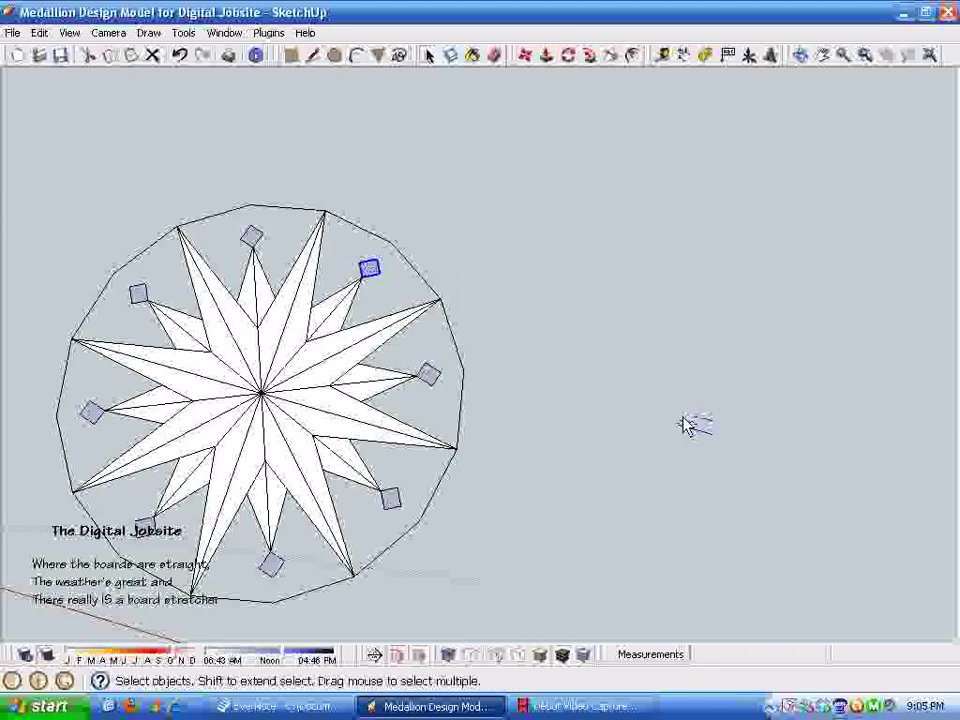
# Undo the rectangle array, the rotations and the rectangle itself
pyautogui.click(179, 55)
pyautogui.click(179, 55)
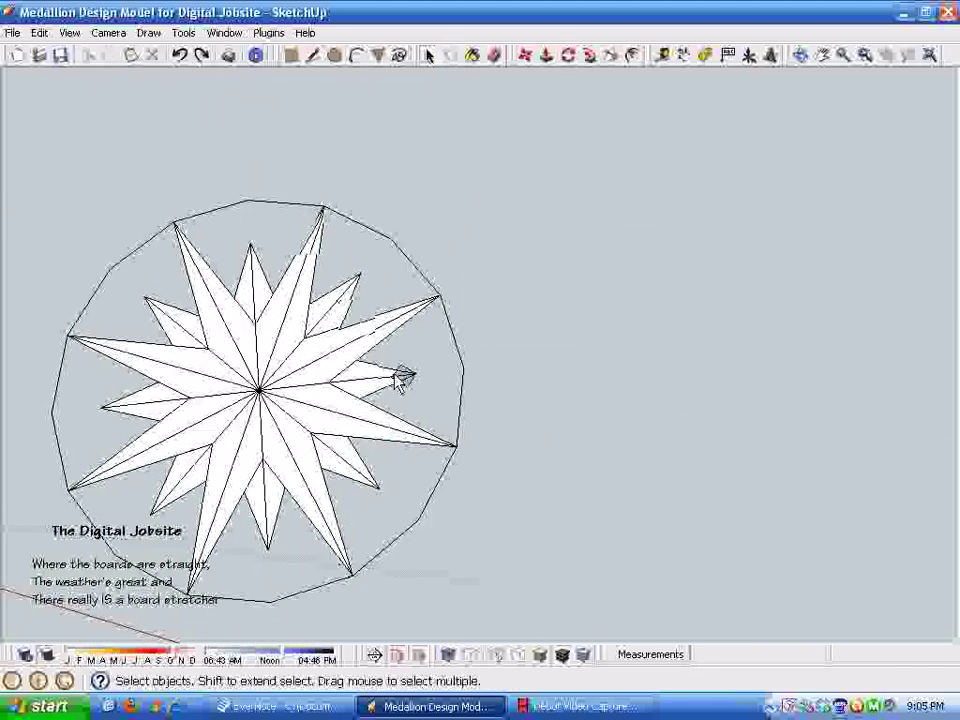
pyautogui.click(180, 56)
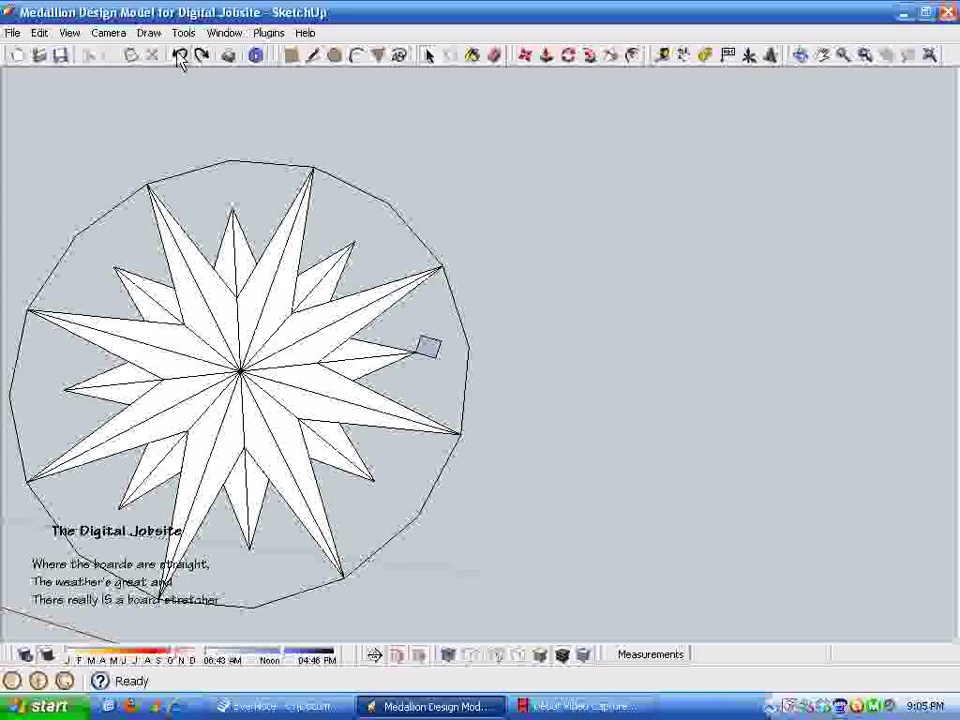
pyautogui.click(180, 56)
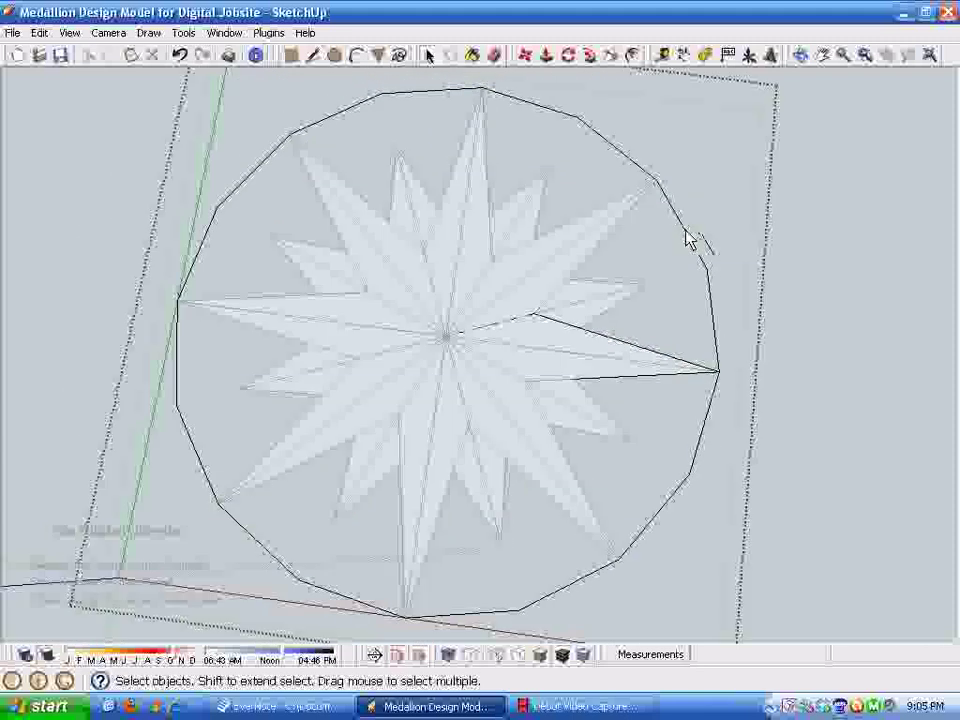
# Set the medallion circle's segment count to 48 in its entity information within the component
pyautogui.click(688, 242)
pyautogui.rightClick(684, 234)
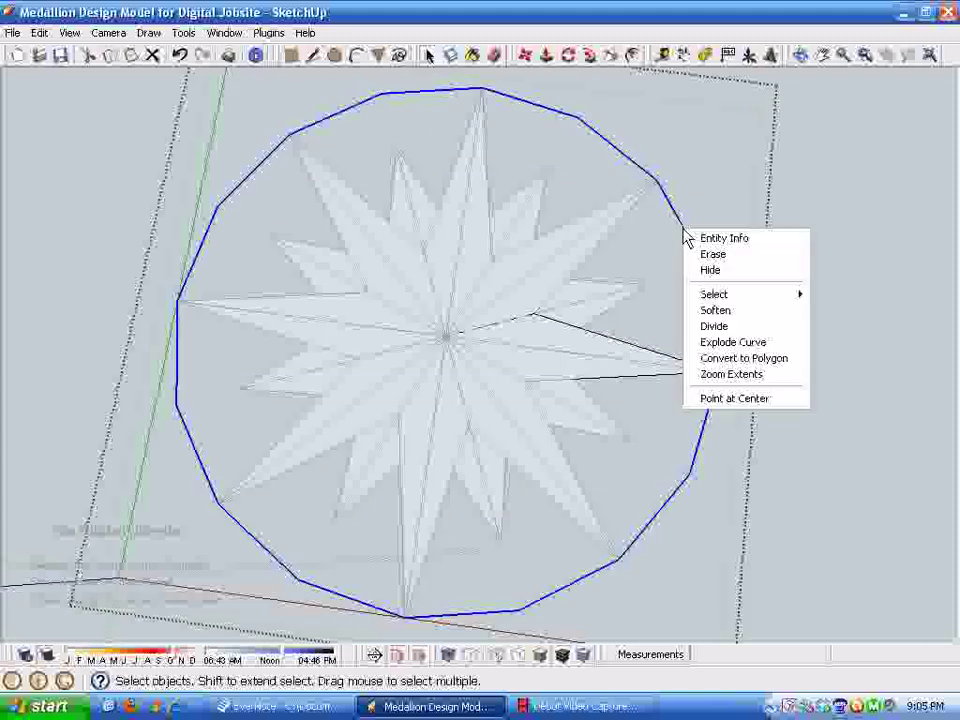
pyautogui.click(716, 240)
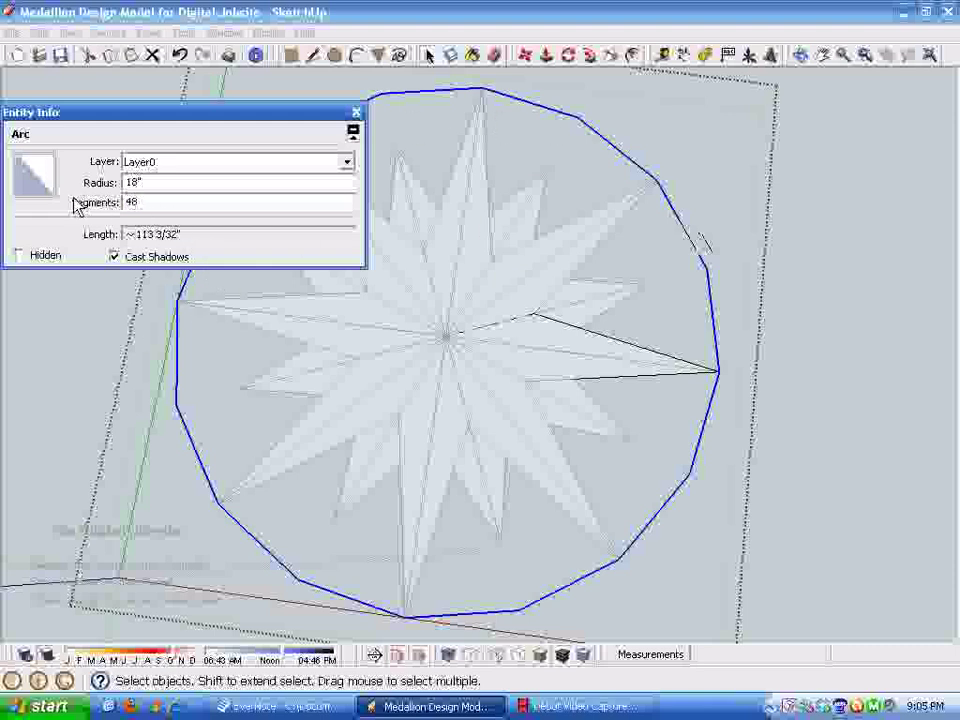
pyautogui.press('Return')
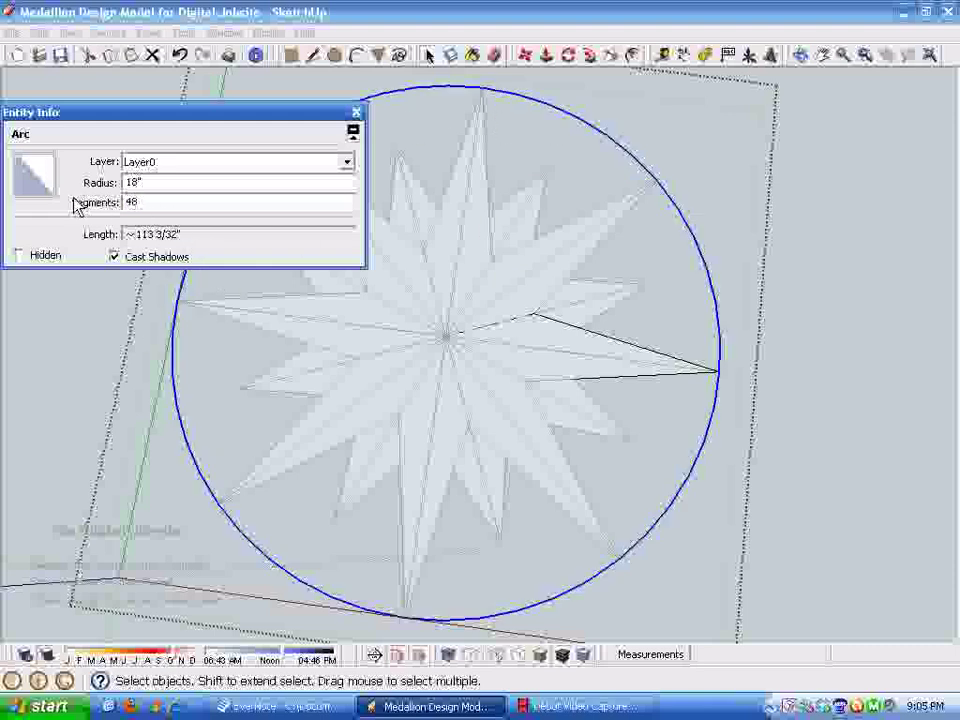
pyautogui.click(358, 113)
# Offset the 18" radius circle outward by 2.5" to form the medallion's outer border
pyautogui.press('F2')
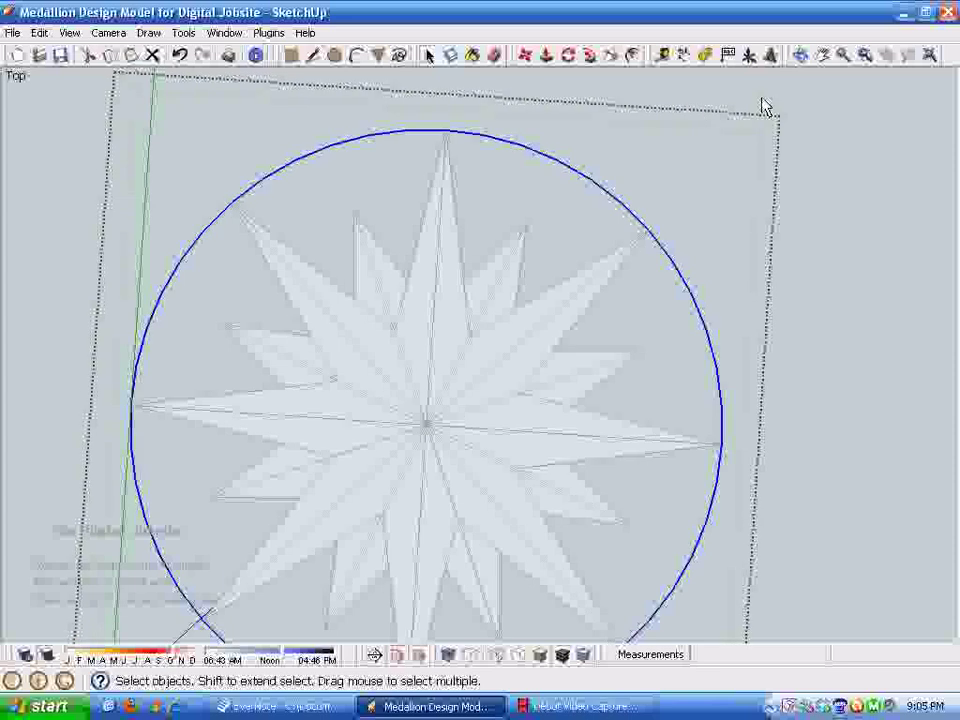
pyautogui.click(632, 55)
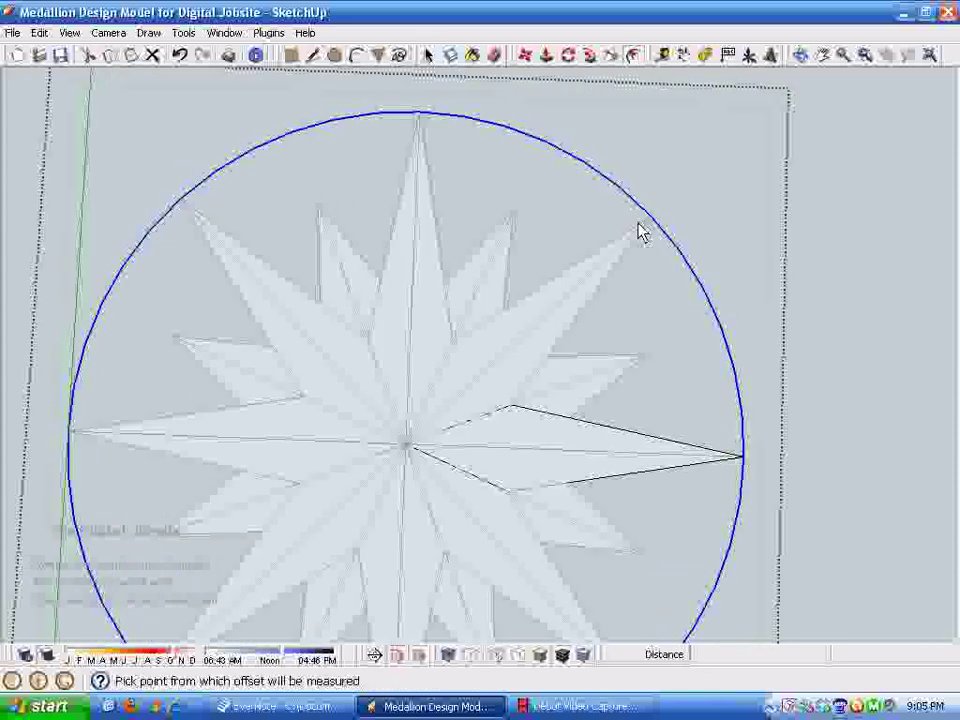
pyautogui.click(647, 216)
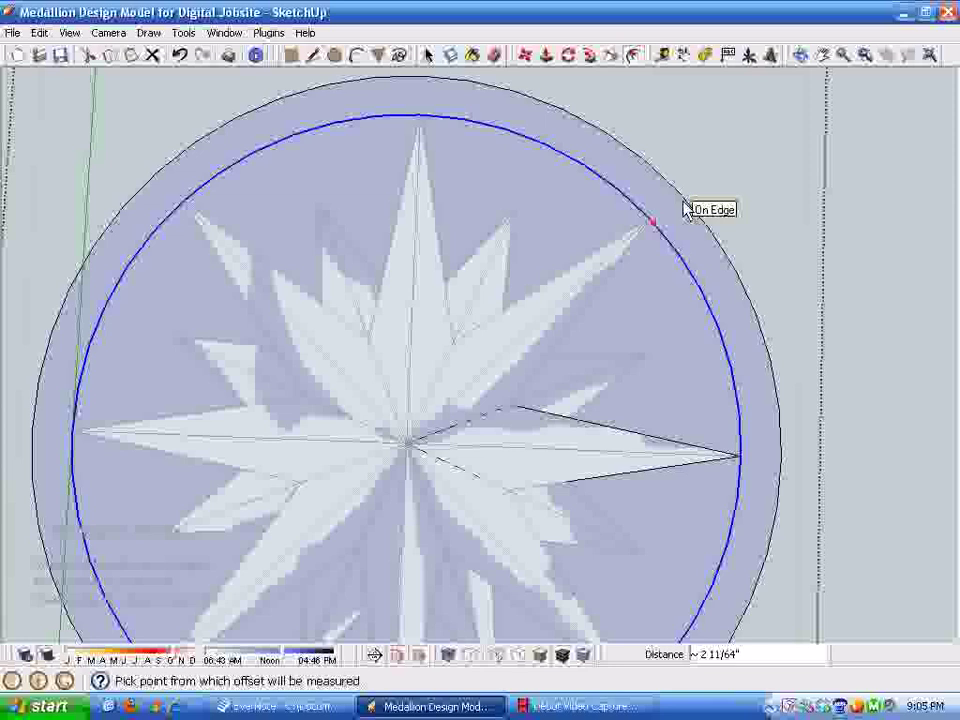
pyautogui.write('2.5')
pyautogui.press('Return')
pyautogui.press('space')
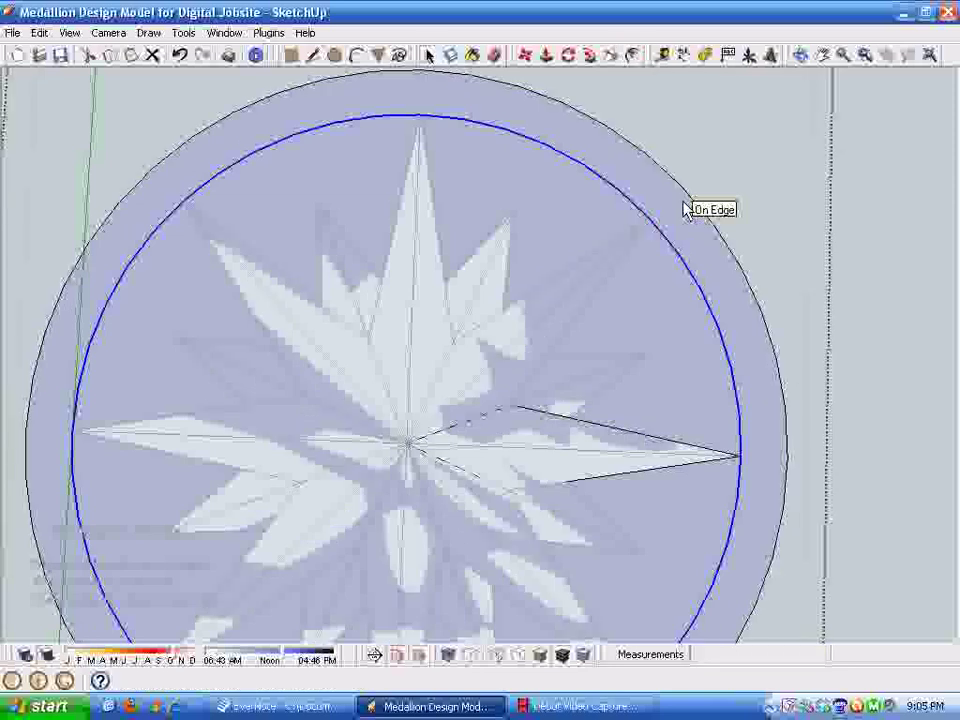
pyautogui.click(578, 233)
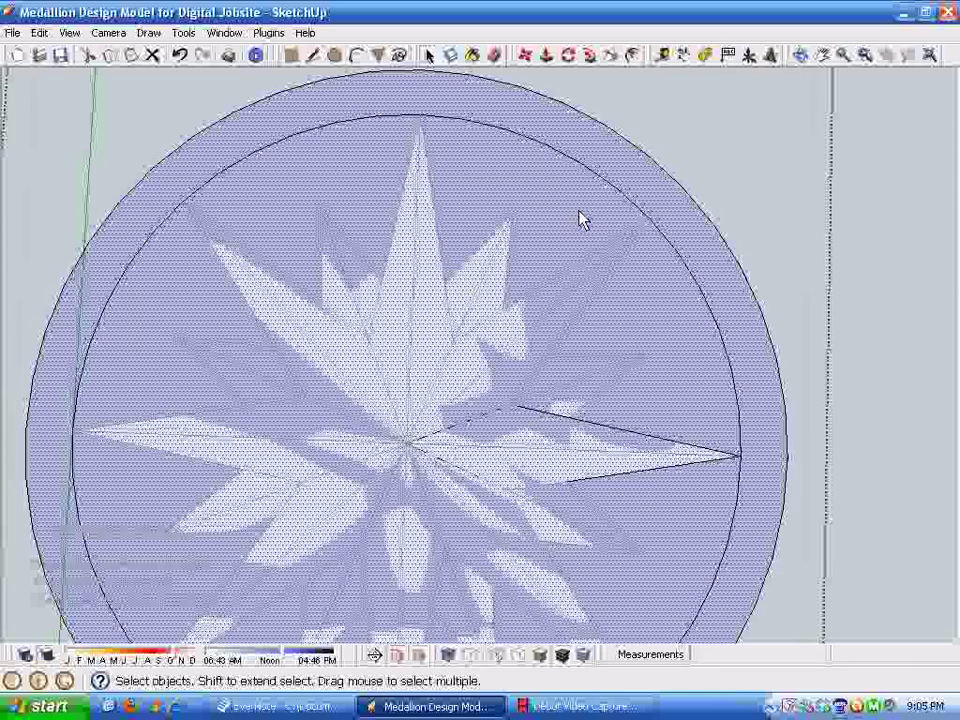
pyautogui.doubleClick(610, 185)
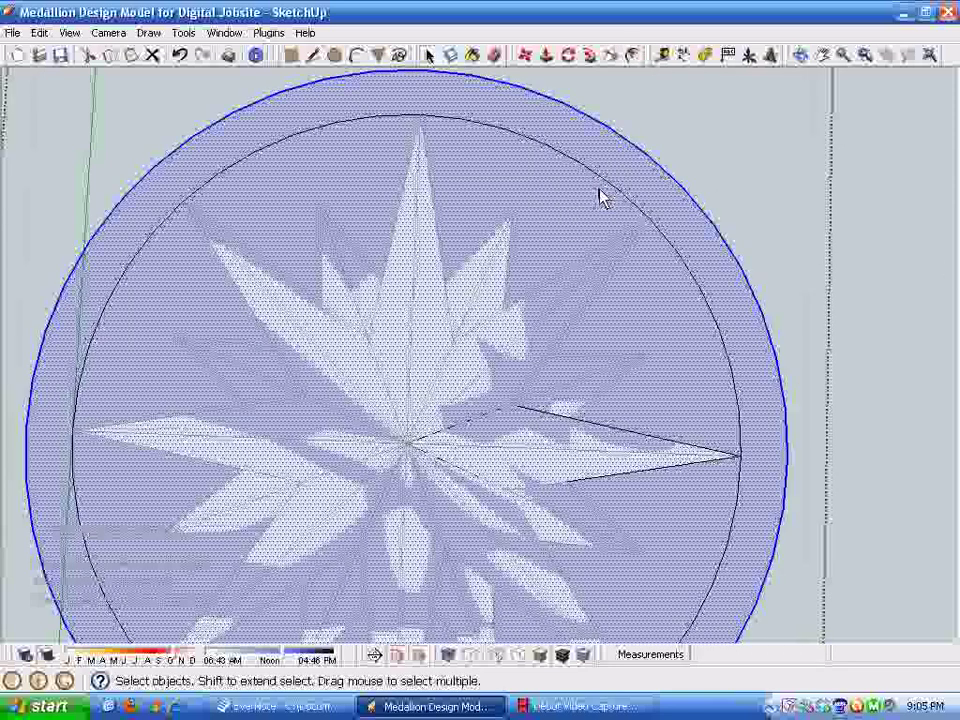
pyautogui.click(605, 186)
pyautogui.scroll(-4, 745, 169)
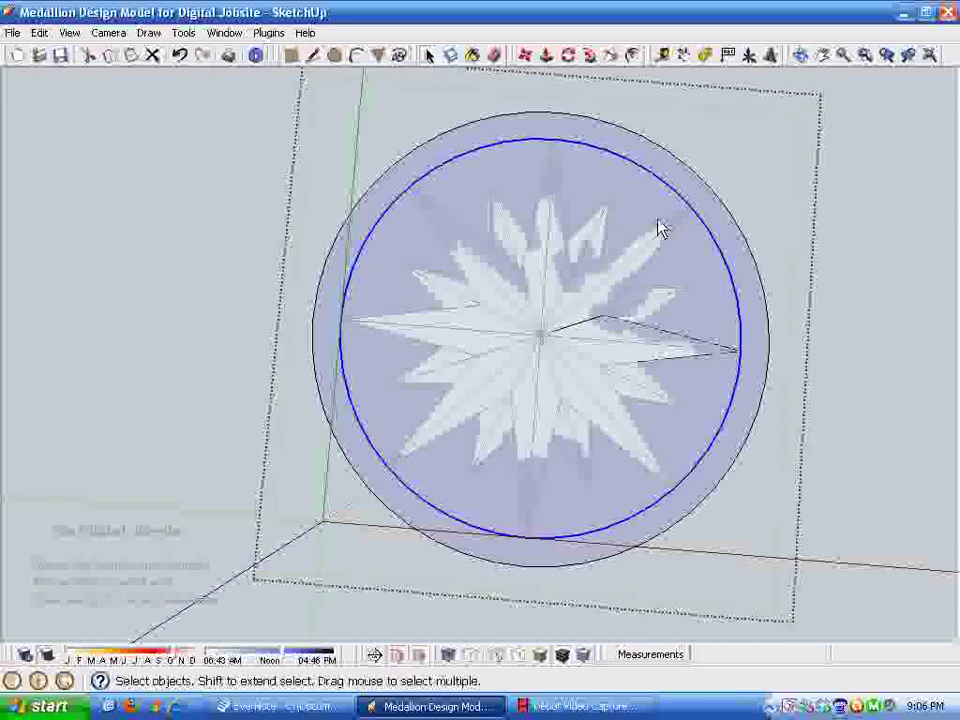
pyautogui.moveTo(301, 105); pyautogui.dragTo(820, 592)
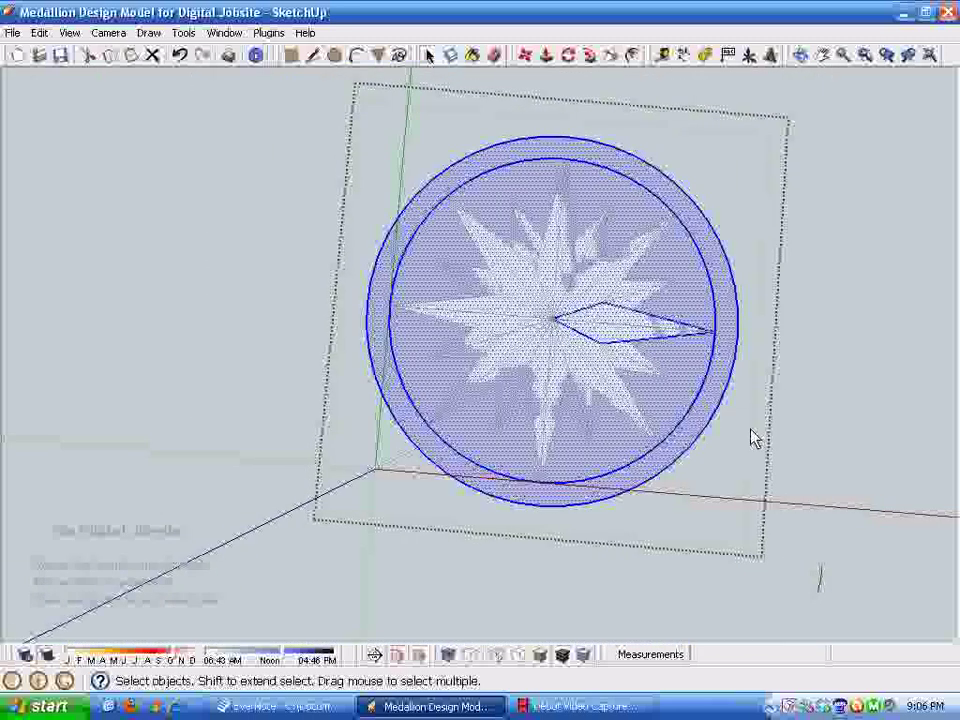
pyautogui.rightClick(729, 326)
pyautogui.click(779, 220)
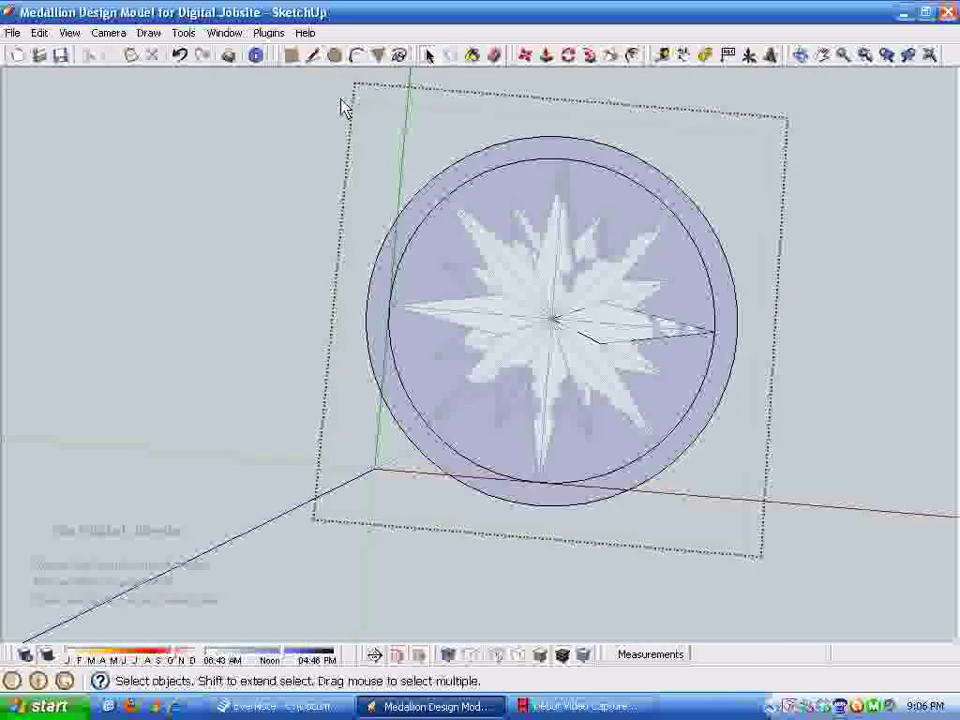
pyautogui.moveTo(342, 108); pyautogui.dragTo(800, 502)
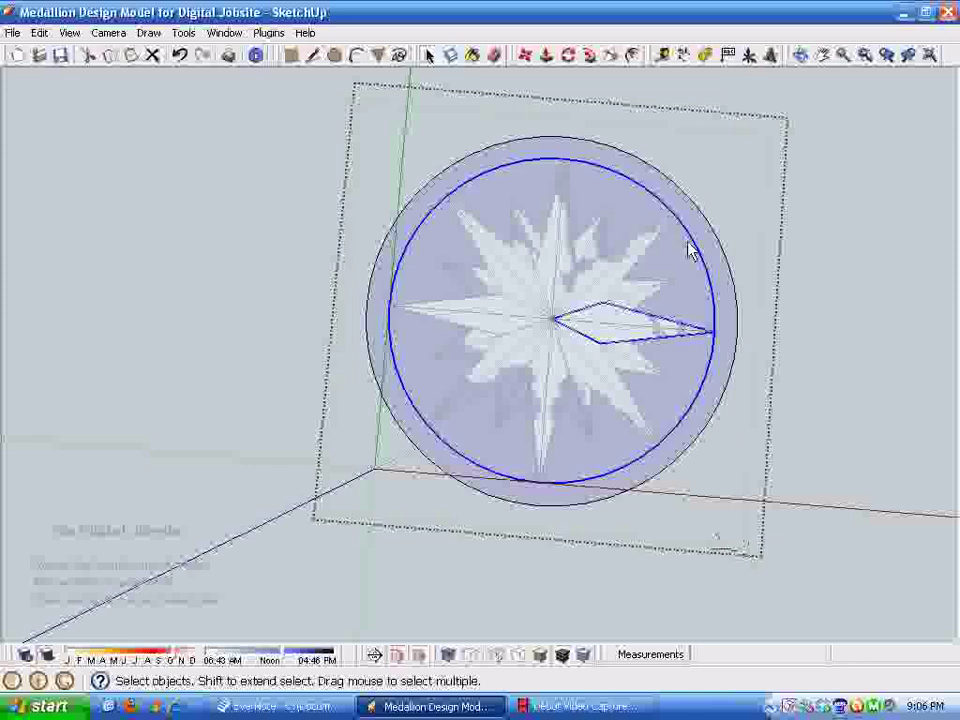
# Select the disc's face with both circle edges and intersect them to separate the outer border from the inner circle
pyautogui.click(687, 201)
pyautogui.doubleClick(660, 198)
pyautogui.scroll(5, 670, 192)
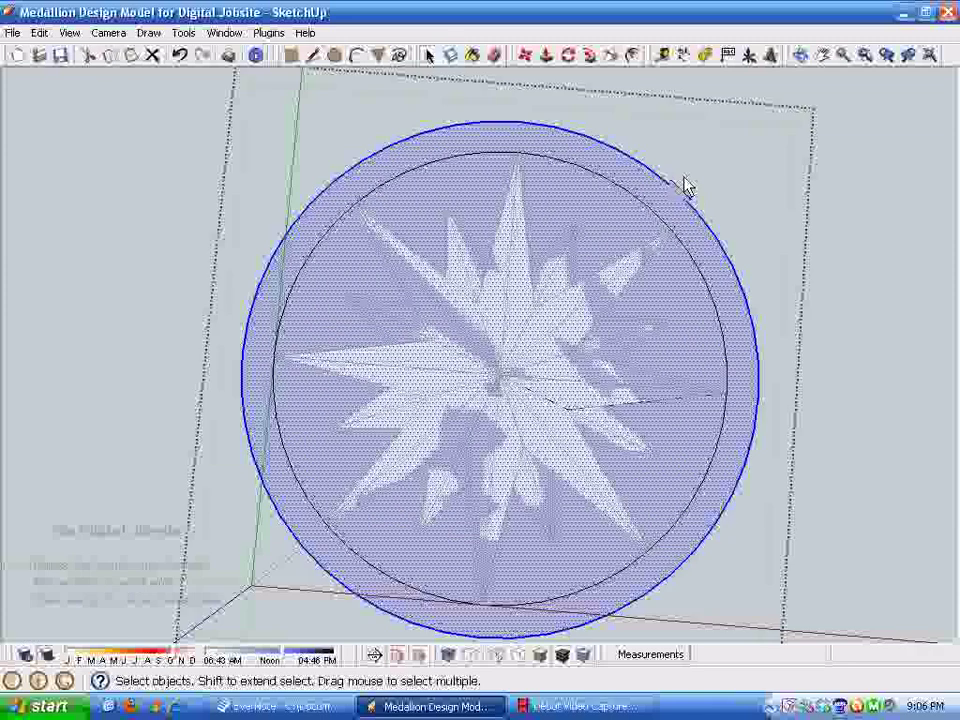
pyautogui.keyDown('shift'); pyautogui.click(622, 158); pyautogui.keyUp('shift')
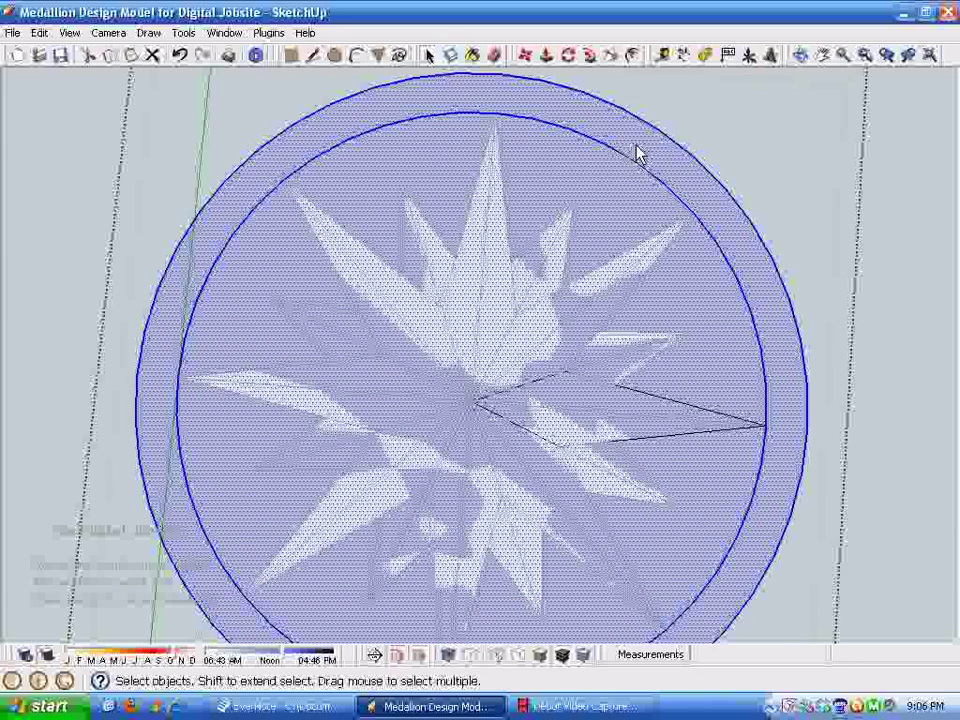
pyautogui.rightClick(636, 148)
pyautogui.moveTo(705, 292)
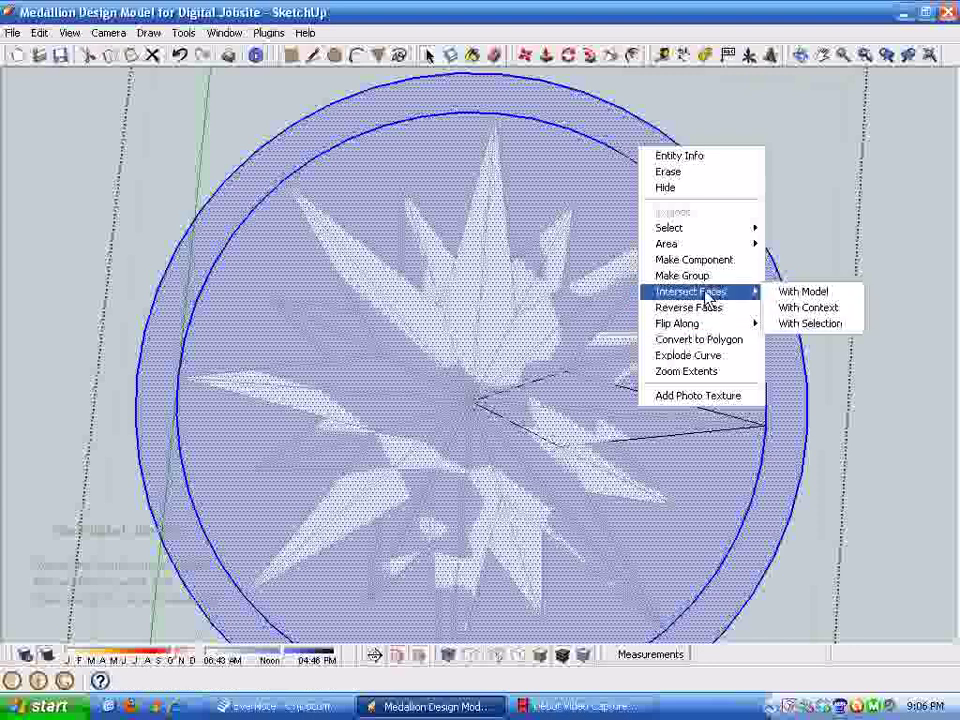
pyautogui.click(836, 316)
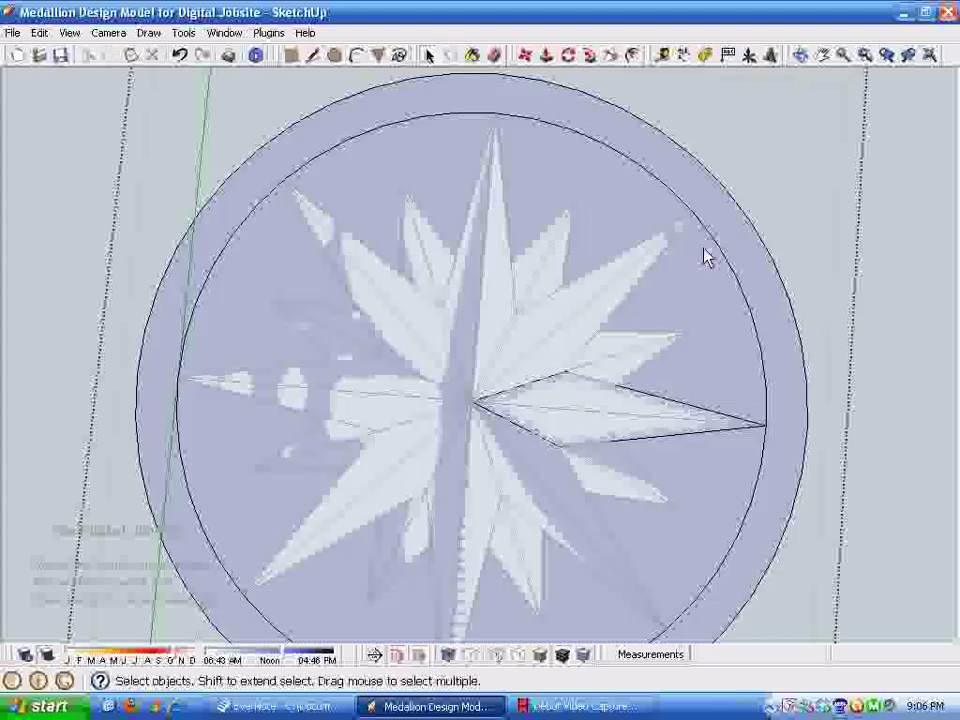
# Delete the face inside the inner circle and leave the disc component
pyautogui.click(594, 216)
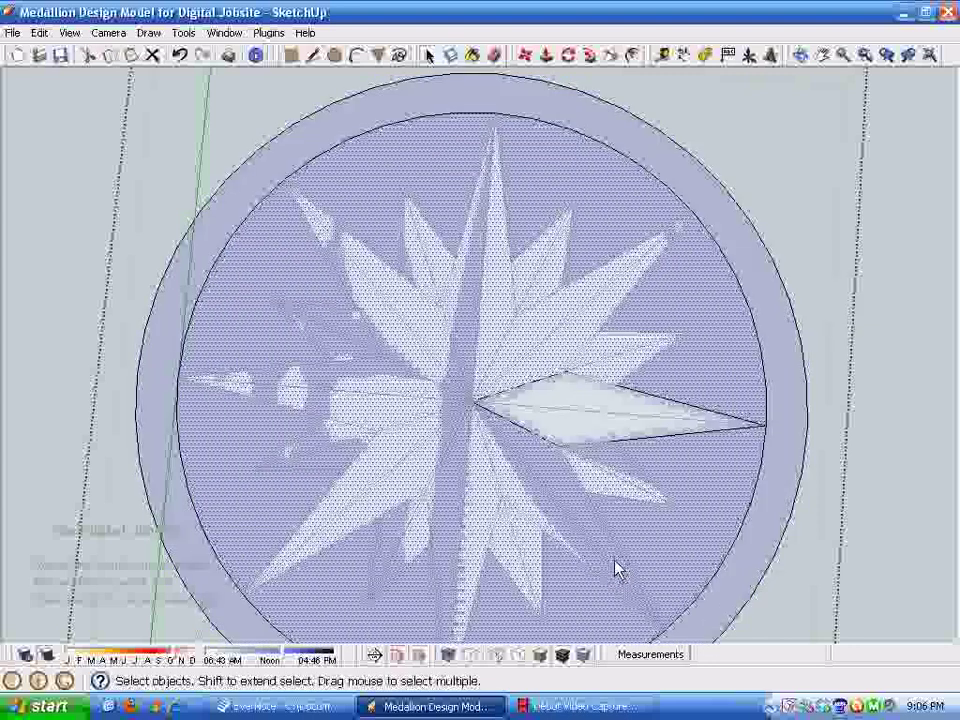
pyautogui.press('Delete')
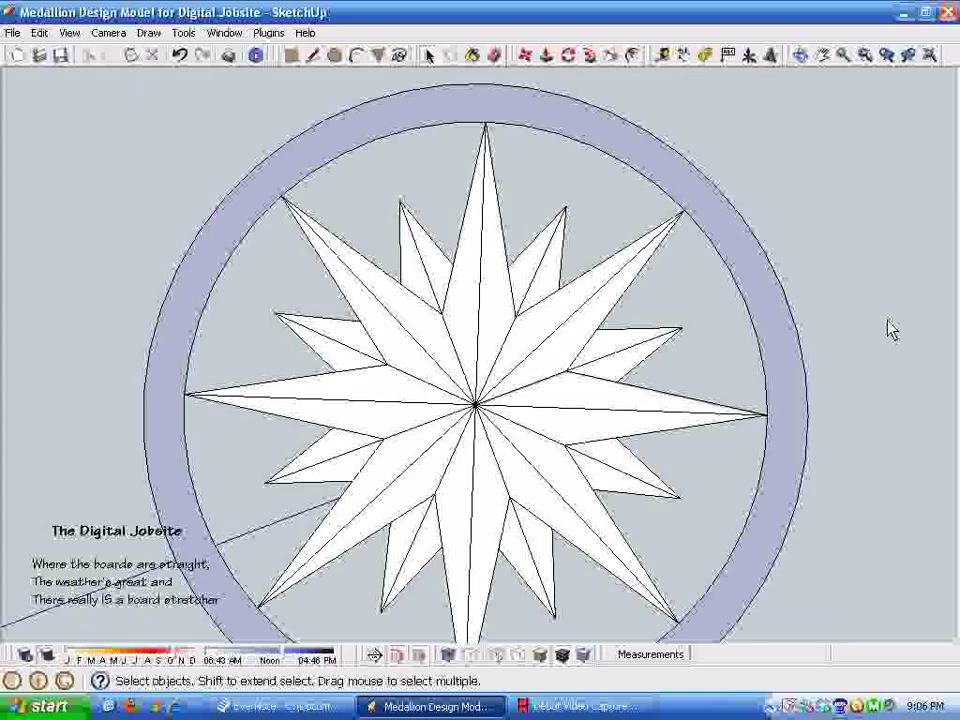
pyautogui.scroll(-1, 892, 329)
pyautogui.doubleClick(754, 330)
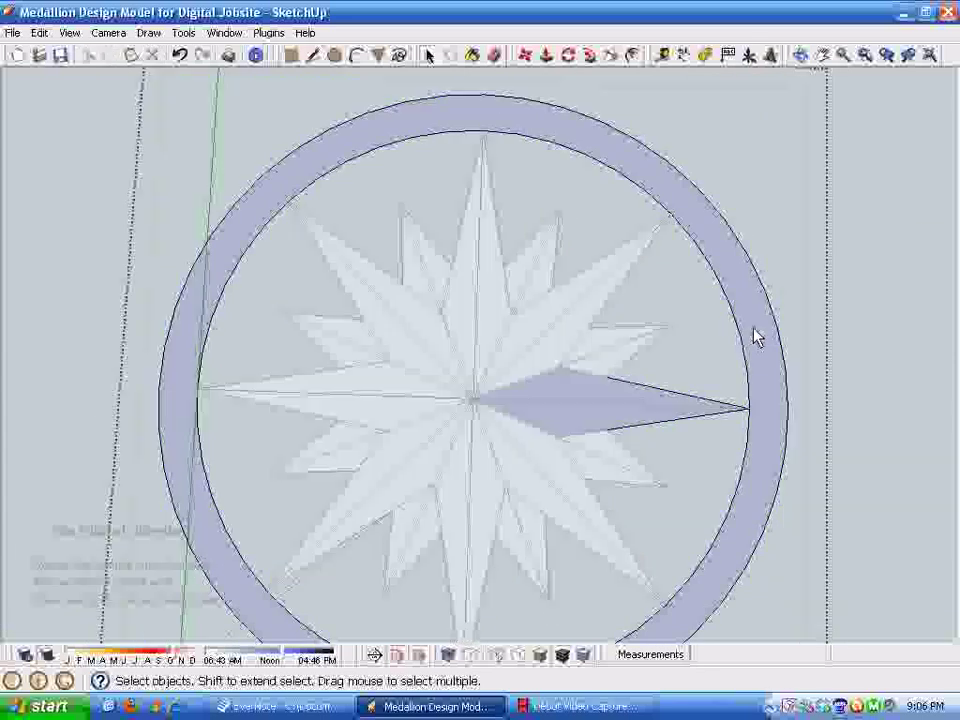
pyautogui.tripleClick(754, 336)
pyautogui.click(906, 345)
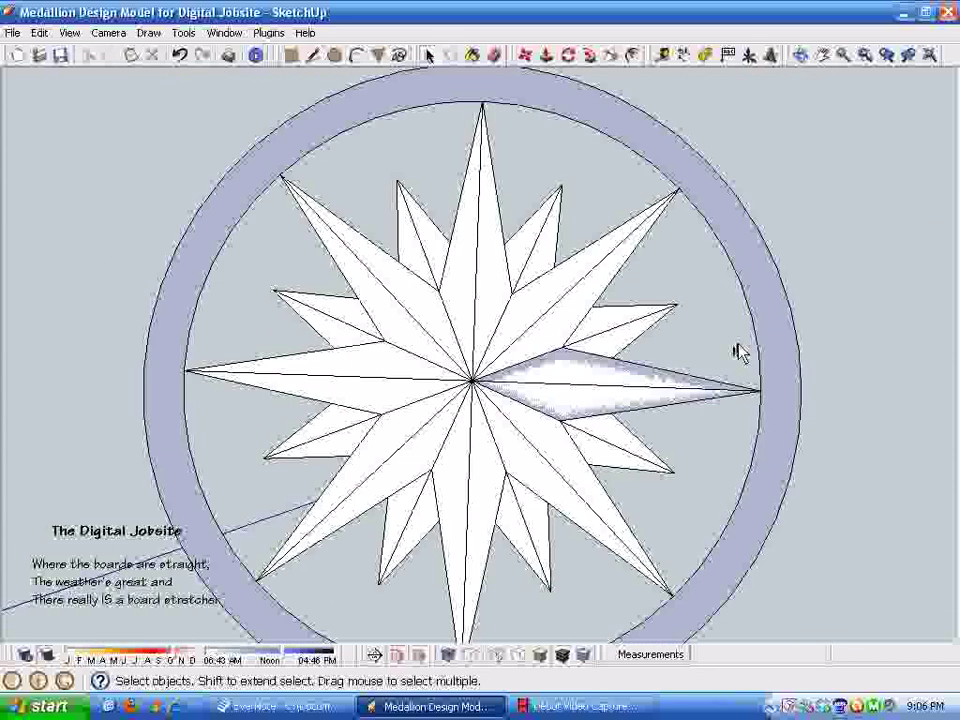
# Move the Long Point lying over the diamond face from the star's centre to outside the border, about 22 11/64" away
pyautogui.click(612, 387)
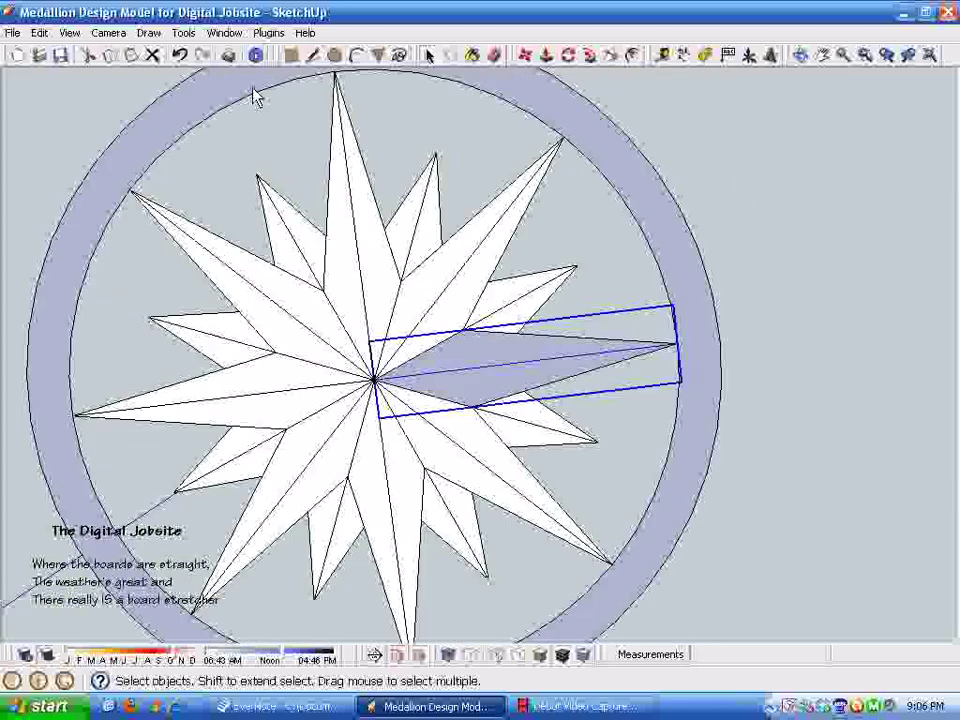
pyautogui.press('t')
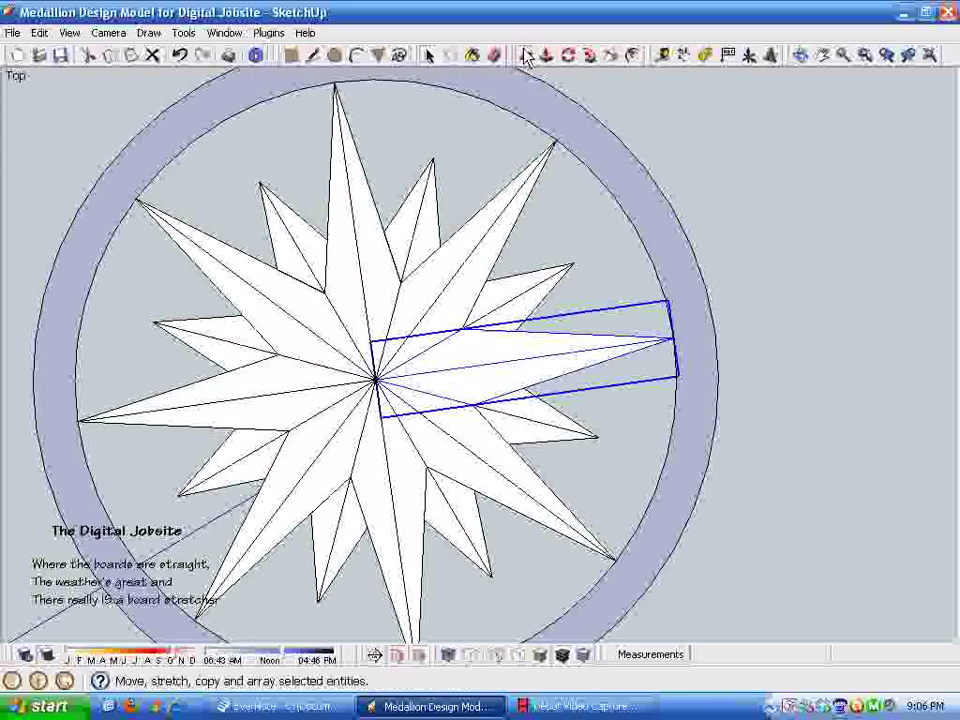
pyautogui.click(525, 55)
pyautogui.click(376, 380)
pyautogui.click(741, 326)
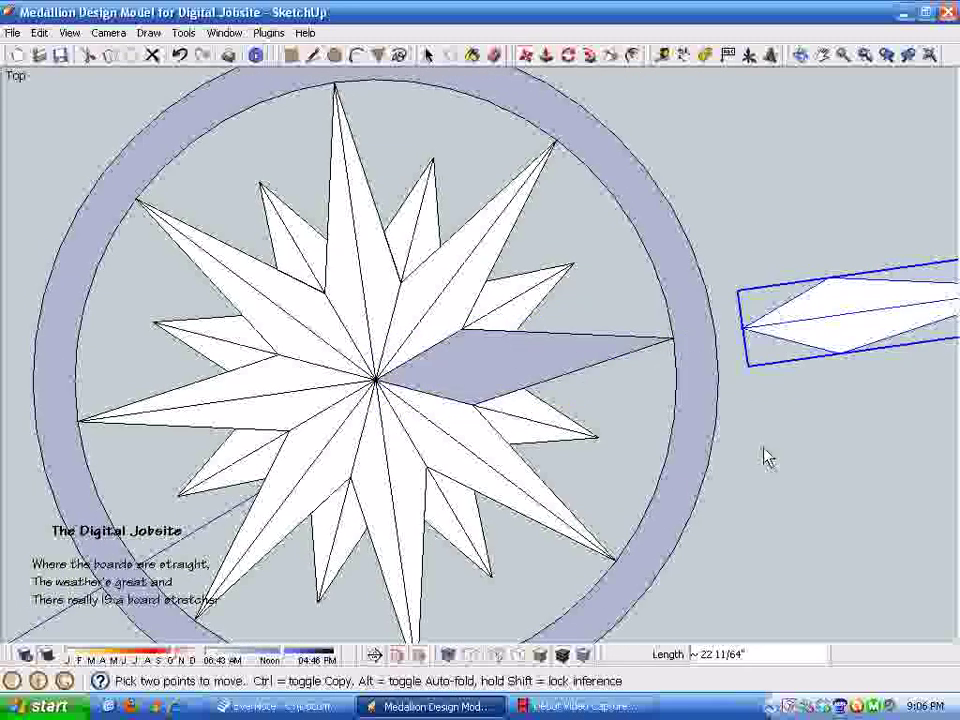
pyautogui.press('space')
# Open the disc component and delete the leftover diamond face and its outline where the Long Point was
pyautogui.click(509, 381)
pyautogui.doubleClick(511, 380)
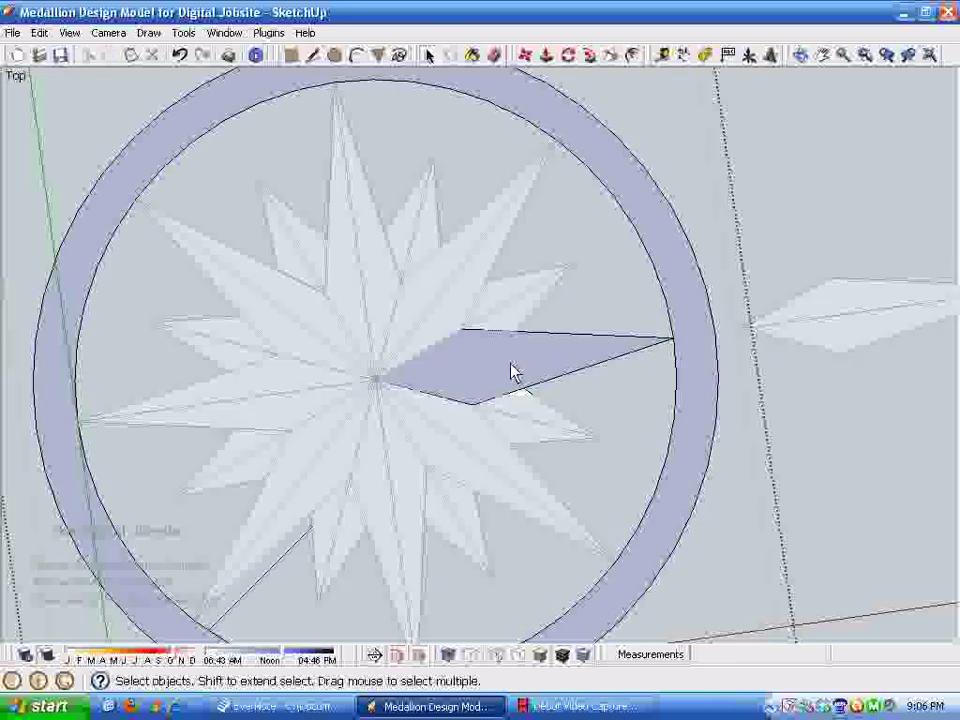
pyautogui.doubleClick(511, 364)
pyautogui.click(511, 364)
pyautogui.moveTo(338, 271); pyautogui.dragTo(680, 470)
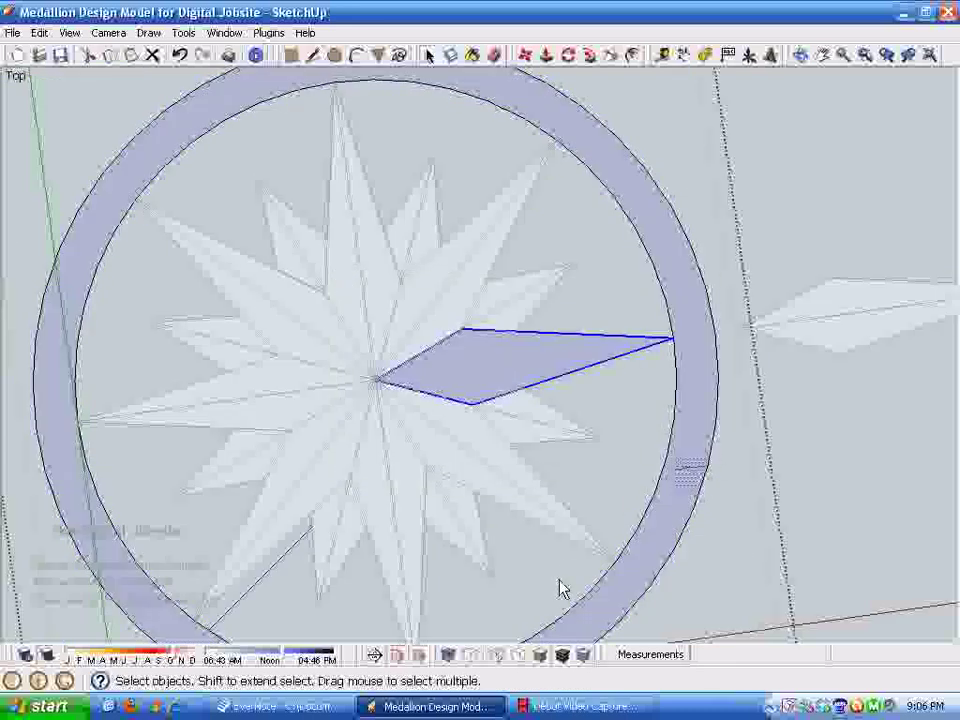
pyautogui.press('Delete')
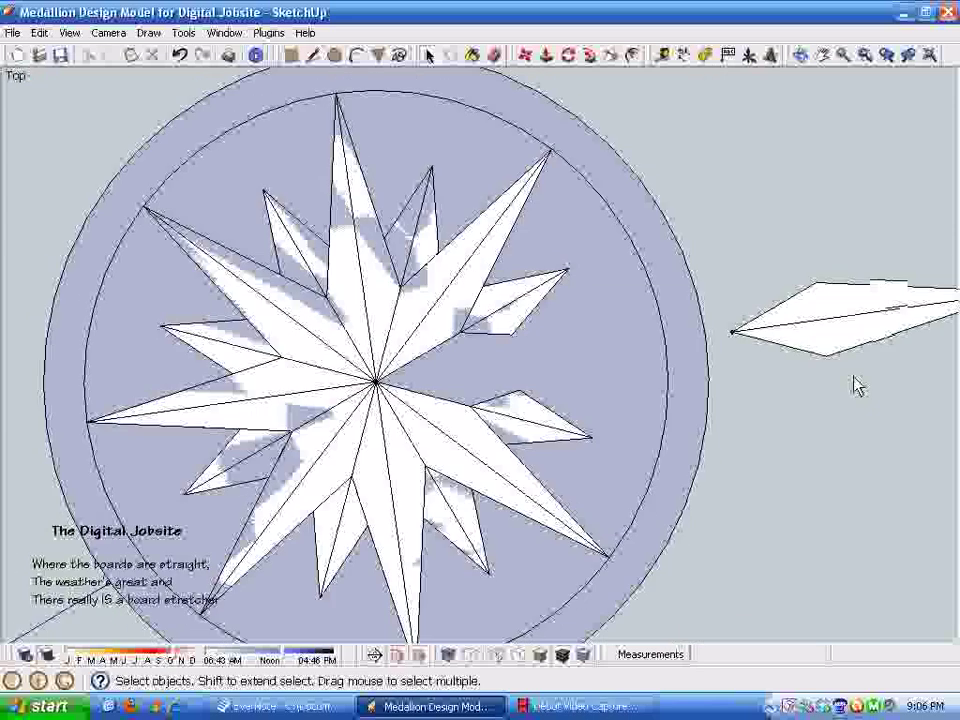
# Reopen the disc component and check how its face and two circle edges are divided
pyautogui.click(822, 347)
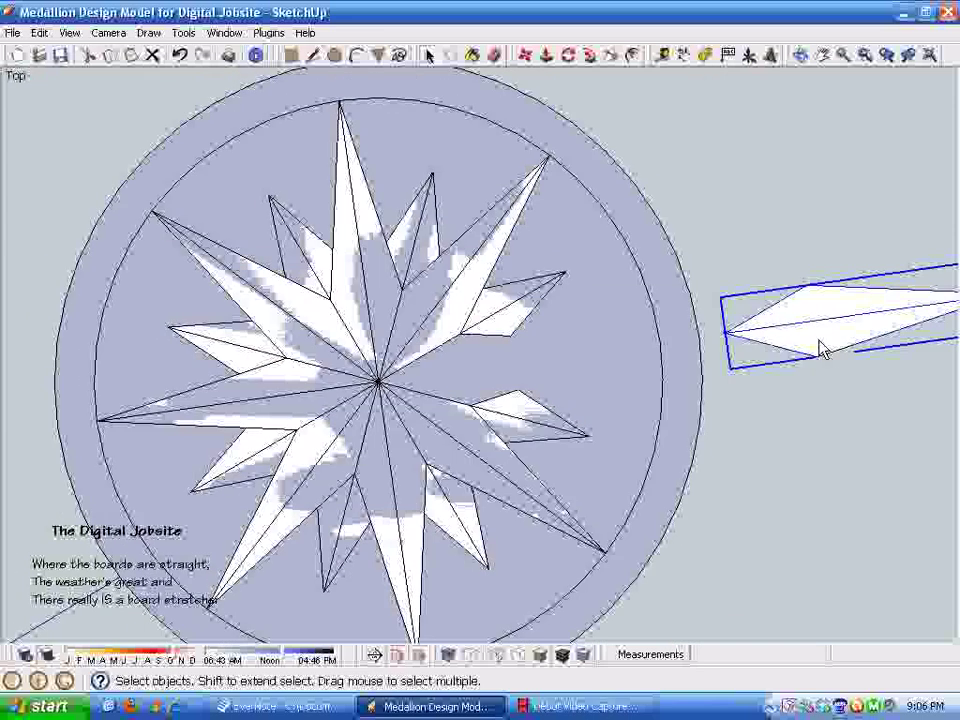
pyautogui.click(589, 294)
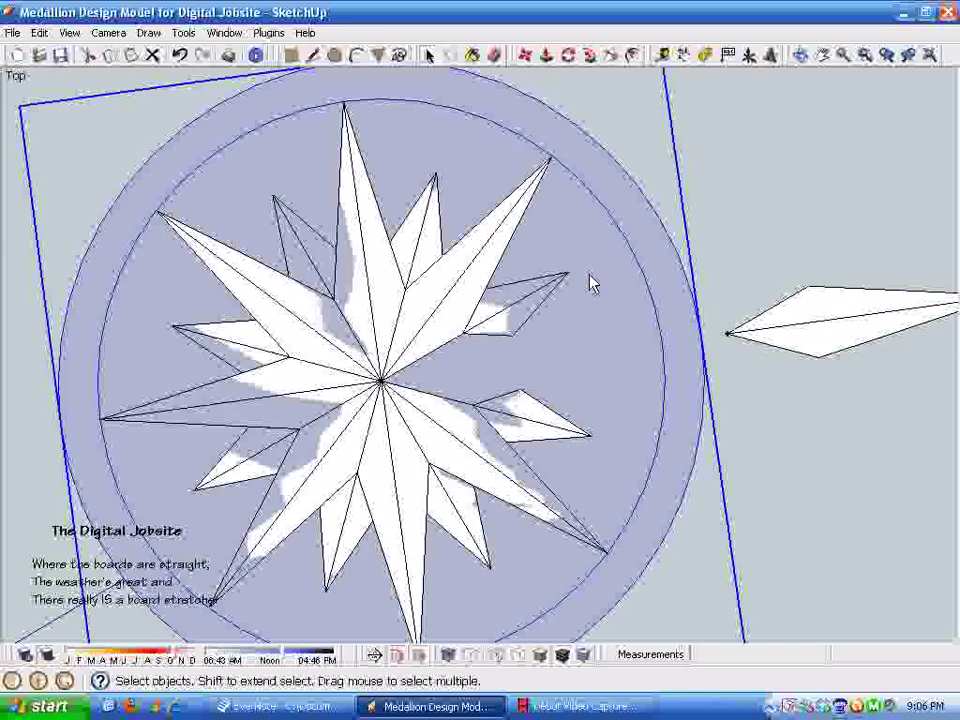
pyautogui.tripleClick(636, 255)
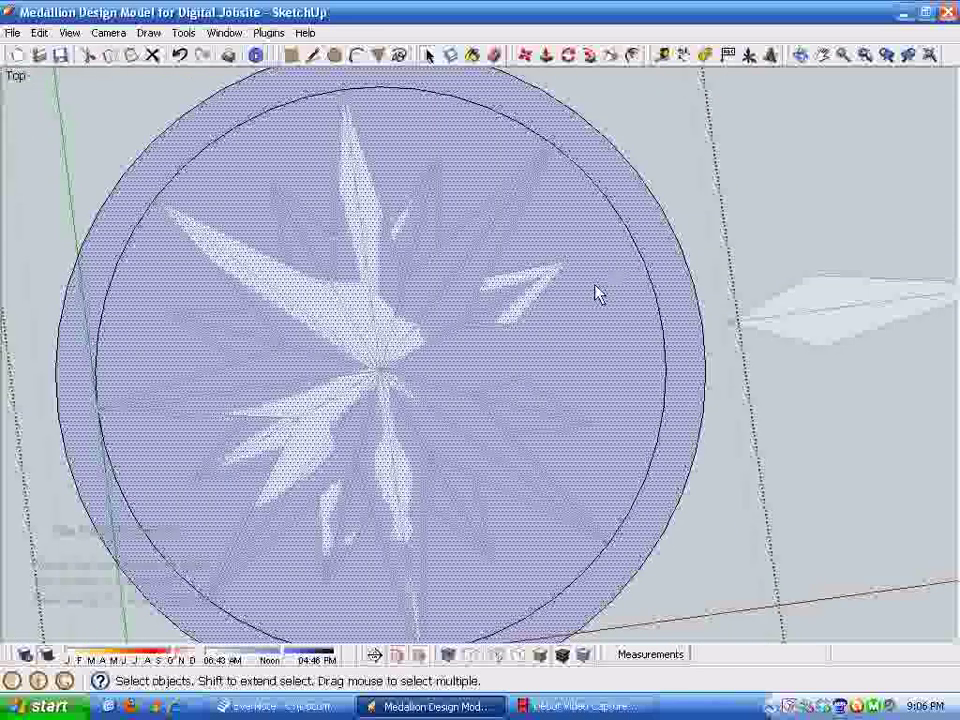
pyautogui.click(628, 232)
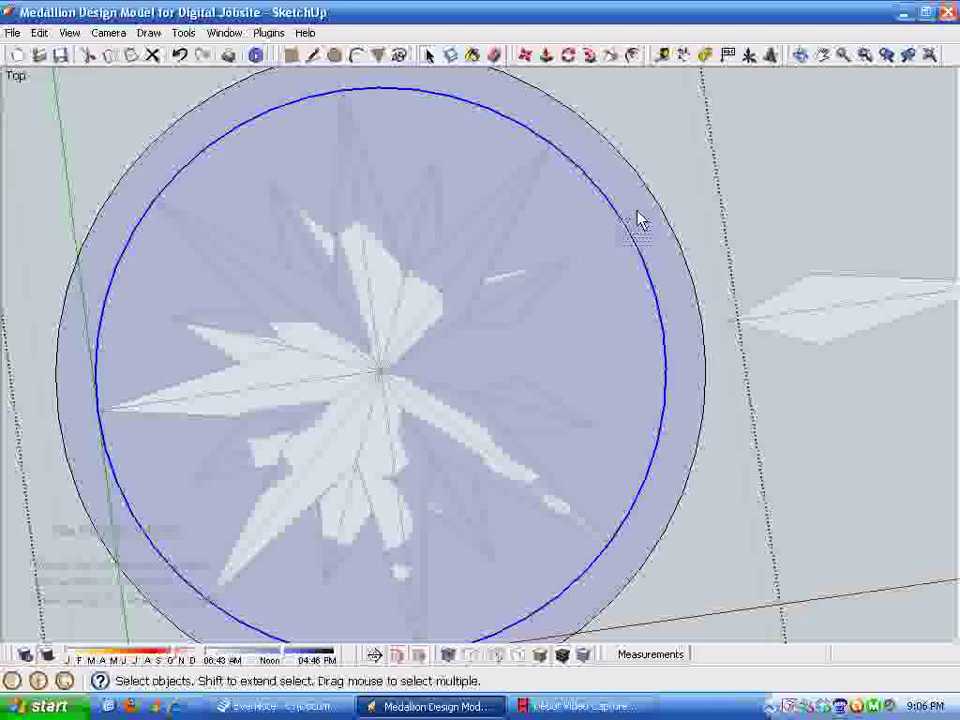
pyautogui.click(637, 218)
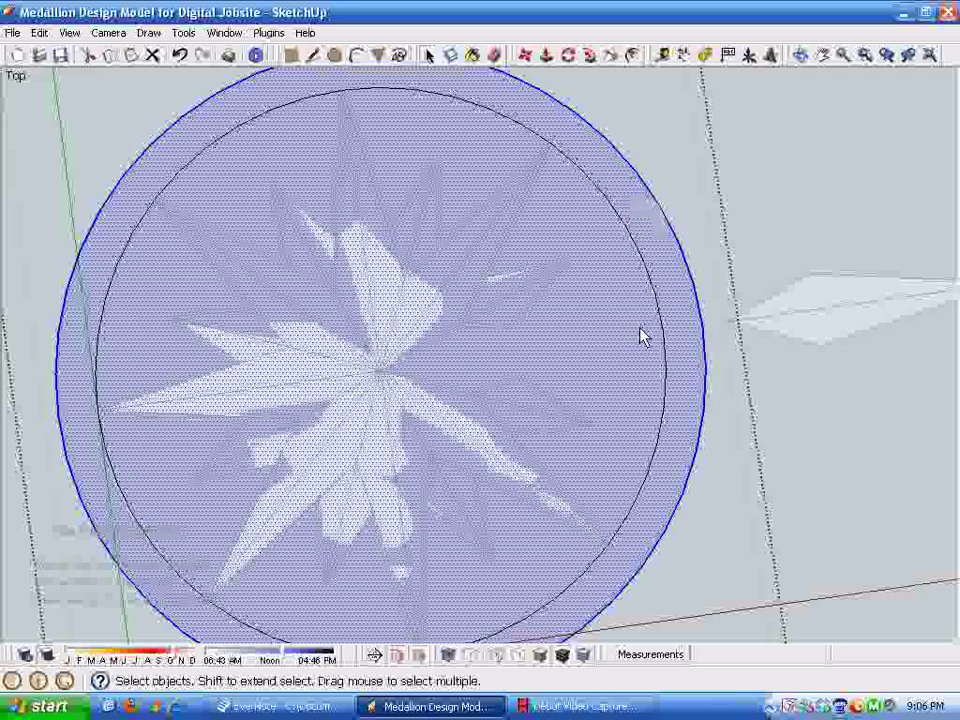
pyautogui.scroll(2, 639, 336)
pyautogui.scroll(-2, 649, 321)
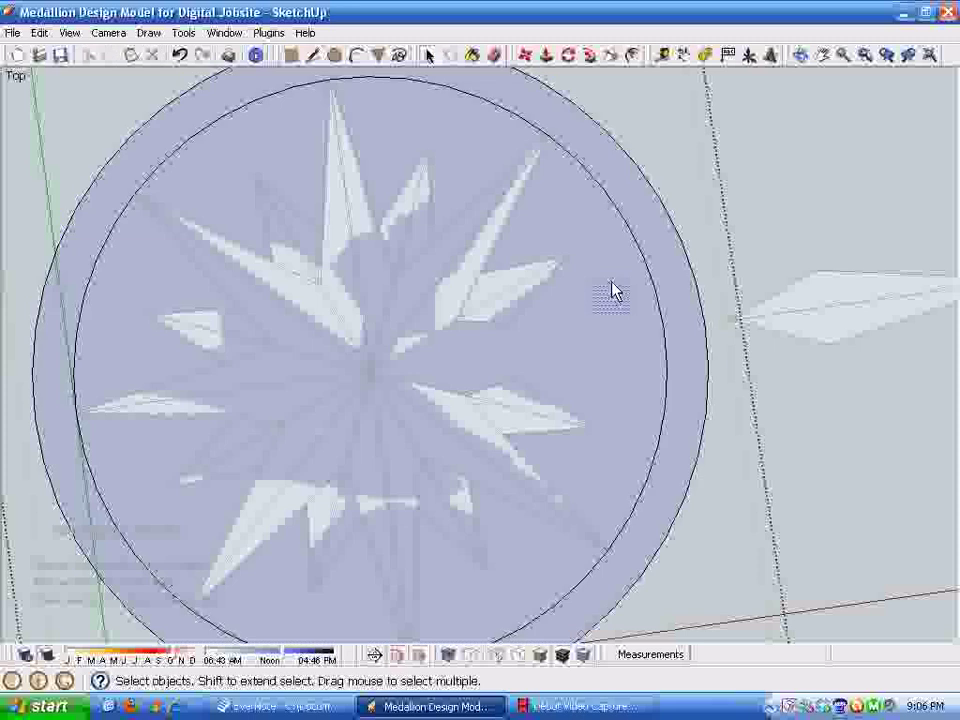
# Intersect the disc's face with its inner and outer circle edges and delete the inner face, keeping only the border ring
pyautogui.click(634, 244)
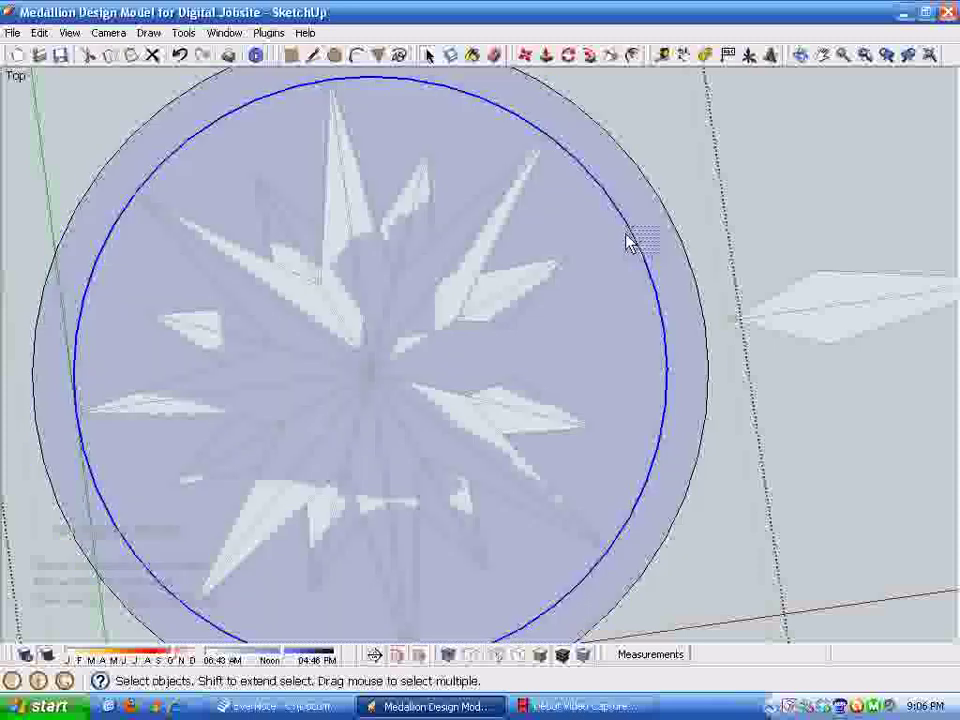
pyautogui.doubleClick(595, 243)
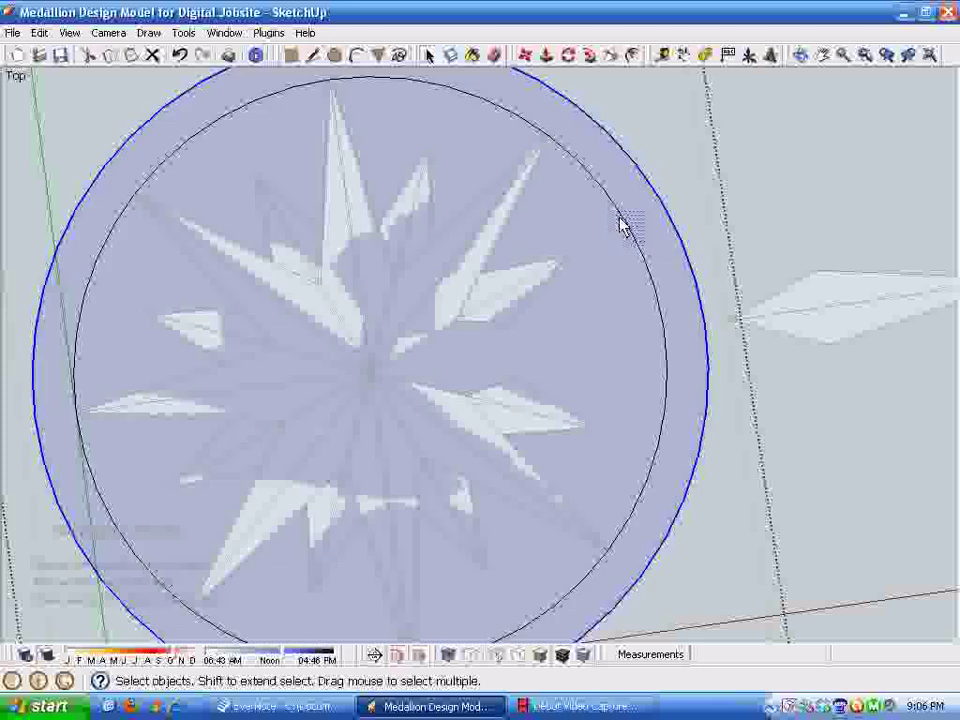
pyautogui.keyDown('shift'); pyautogui.click(620, 225); pyautogui.keyUp('shift')
pyautogui.keyDown('shift'); pyautogui.click(600, 229); pyautogui.keyUp('shift')
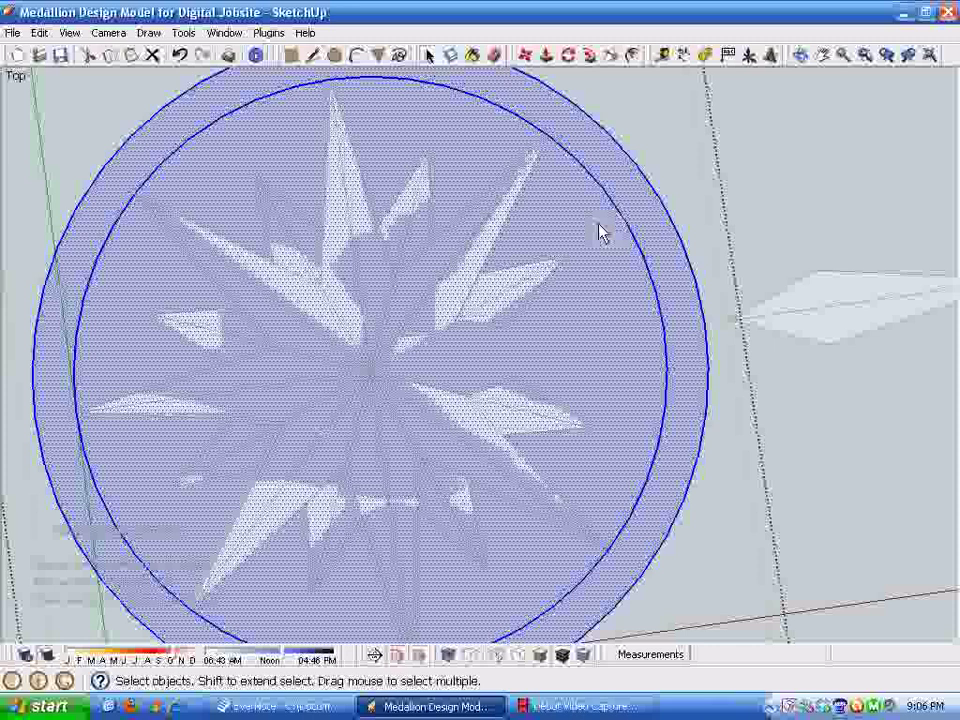
pyautogui.rightClick(600, 229)
pyautogui.moveTo(700, 369)
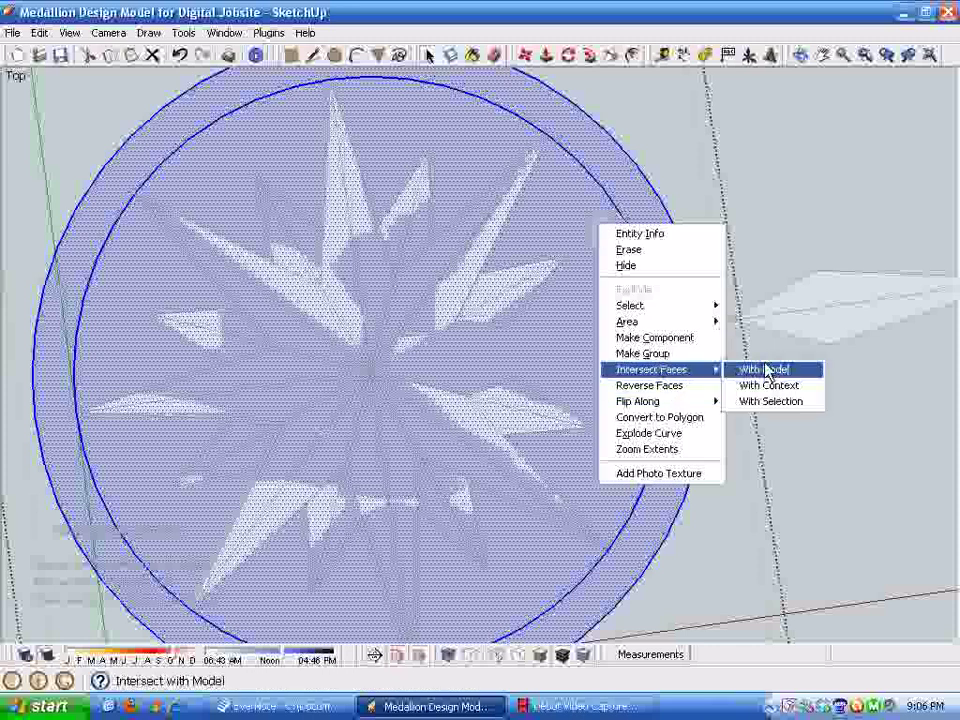
pyautogui.click(770, 386)
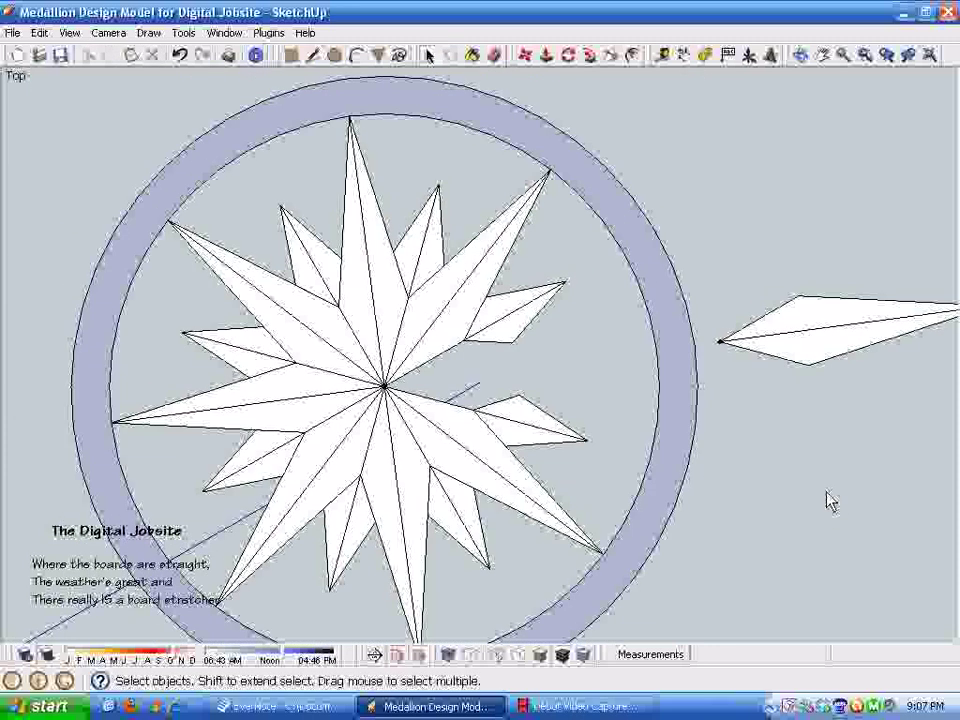
# Move the detached Long Point back by its inner tip to the star's centre
pyautogui.click(790, 345)
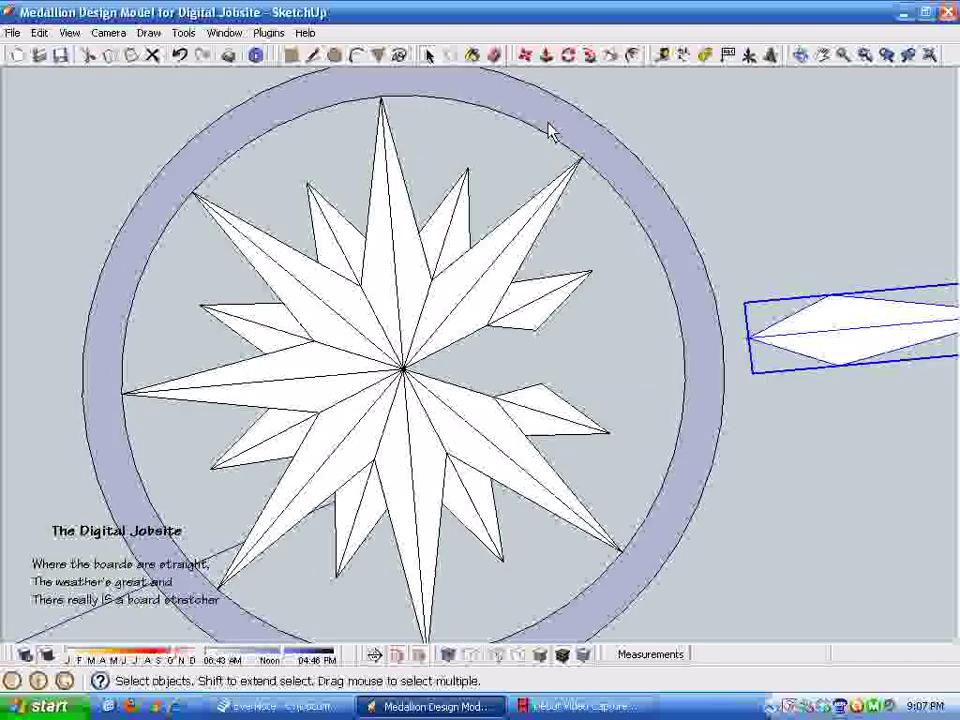
pyautogui.click(529, 58)
pyautogui.click(748, 364)
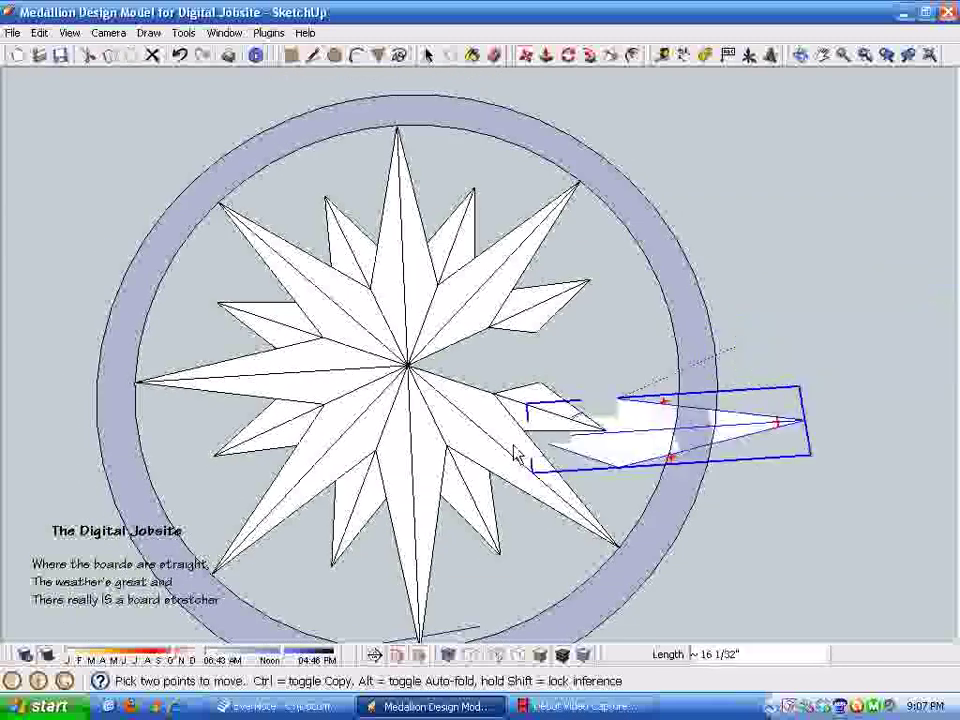
pyautogui.click(775, 463)
pyautogui.press('space')
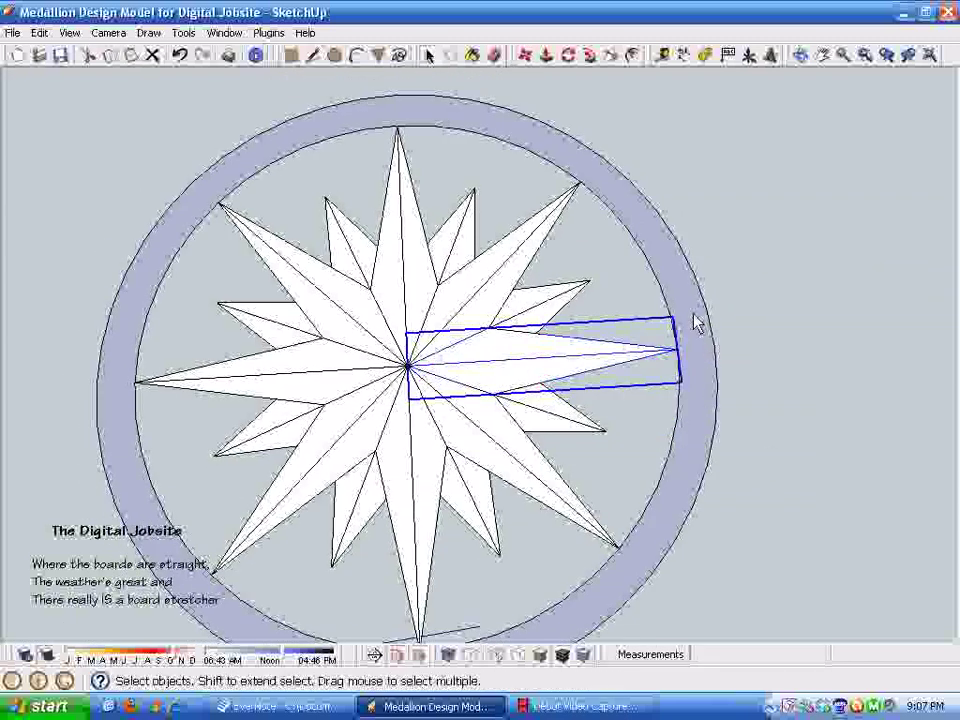
# Open the border ring for editing, reverse its face so the front side is up, and close it
pyautogui.click(681, 306)
pyautogui.doubleClick(681, 306)
pyautogui.click(685, 308)
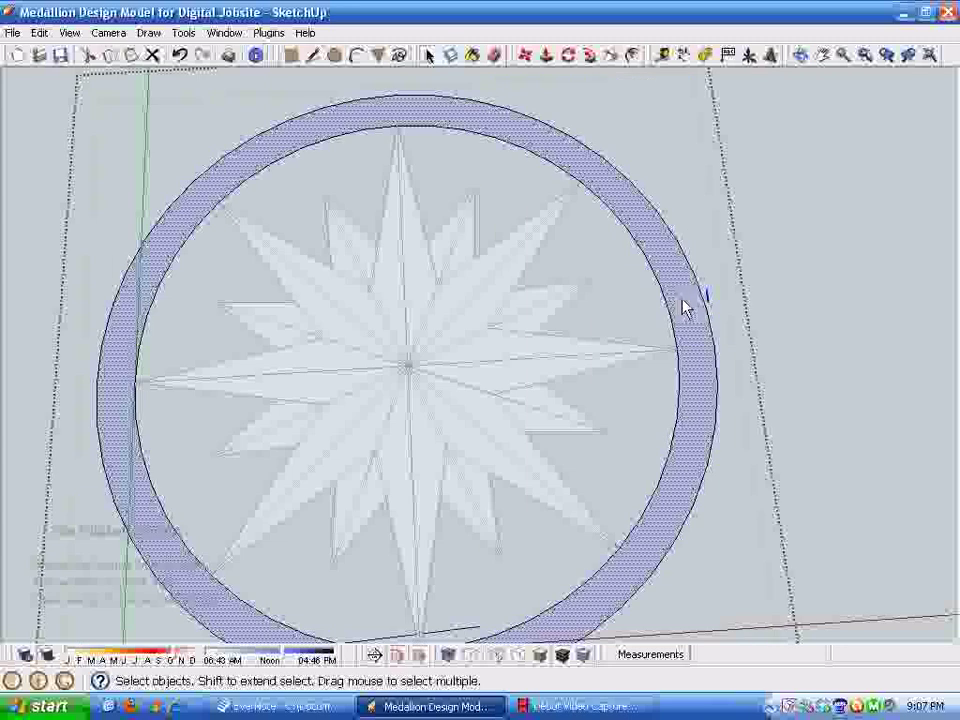
pyautogui.rightClick(686, 306)
pyautogui.click(734, 458)
pyautogui.moveTo(734, 455); pyautogui.dragTo(664, 266, button='middle')
pyautogui.click(810, 296)
pyautogui.moveTo(480, 230); pyautogui.dragTo(317, 58, button='middle')
pyautogui.click(314, 56)
pyautogui.moveTo(394, 150); pyautogui.dragTo(491, 341, button='middle')
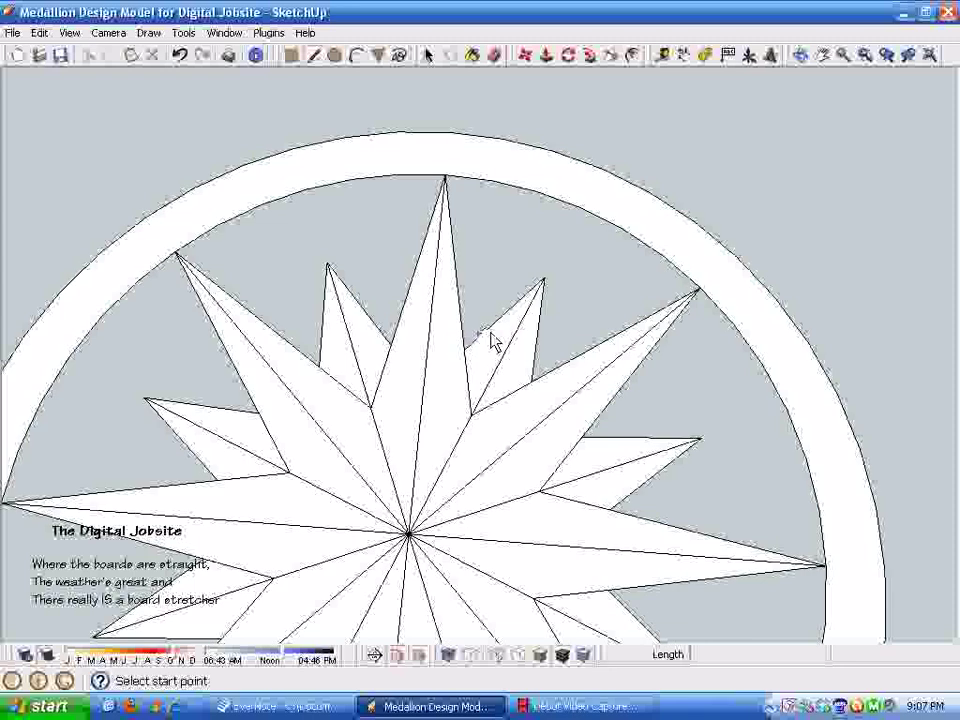
pyautogui.click(464, 349)
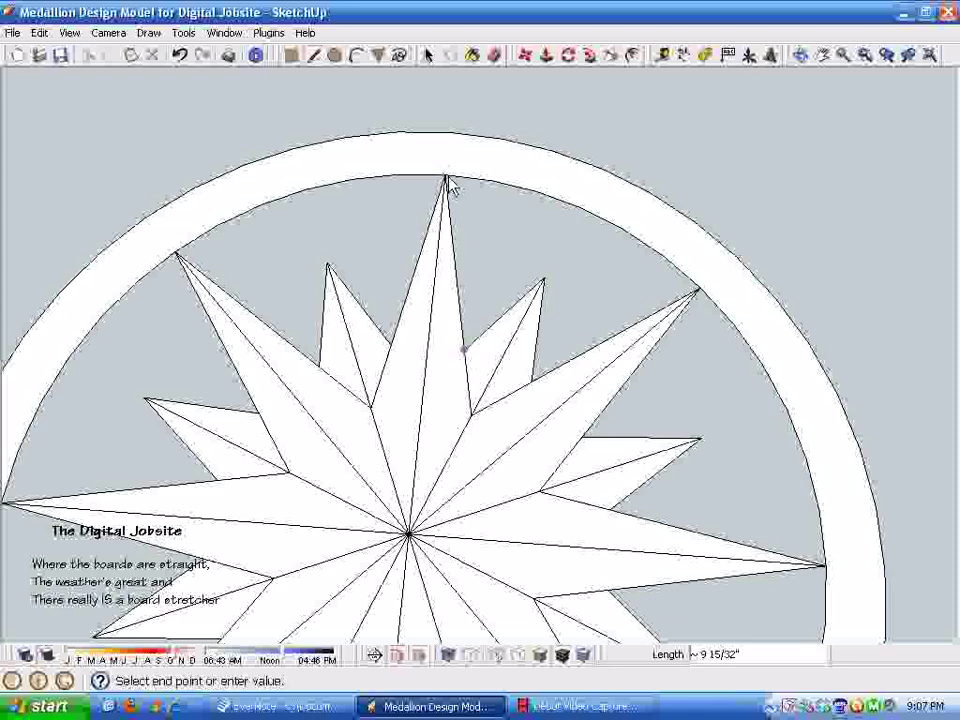
pyautogui.scroll(2, 471, 261)
pyautogui.press('space')
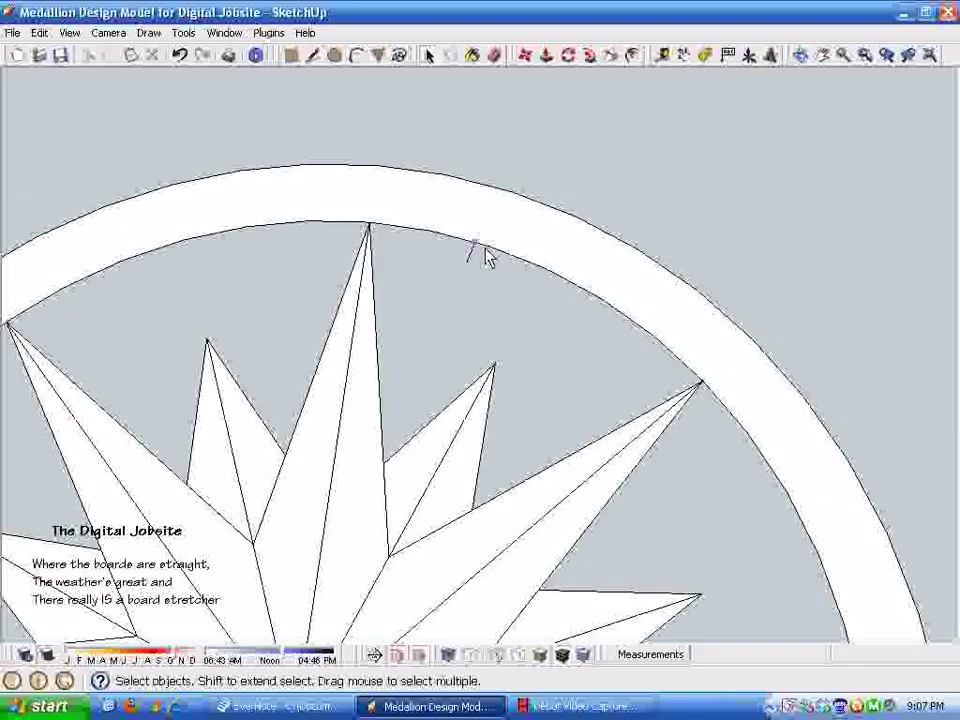
# Inside the border ring, explode the inner circle curve and copy the arc segments between two neighbouring Long Point tips
pyautogui.doubleClick(485, 257)
pyautogui.click(485, 257)
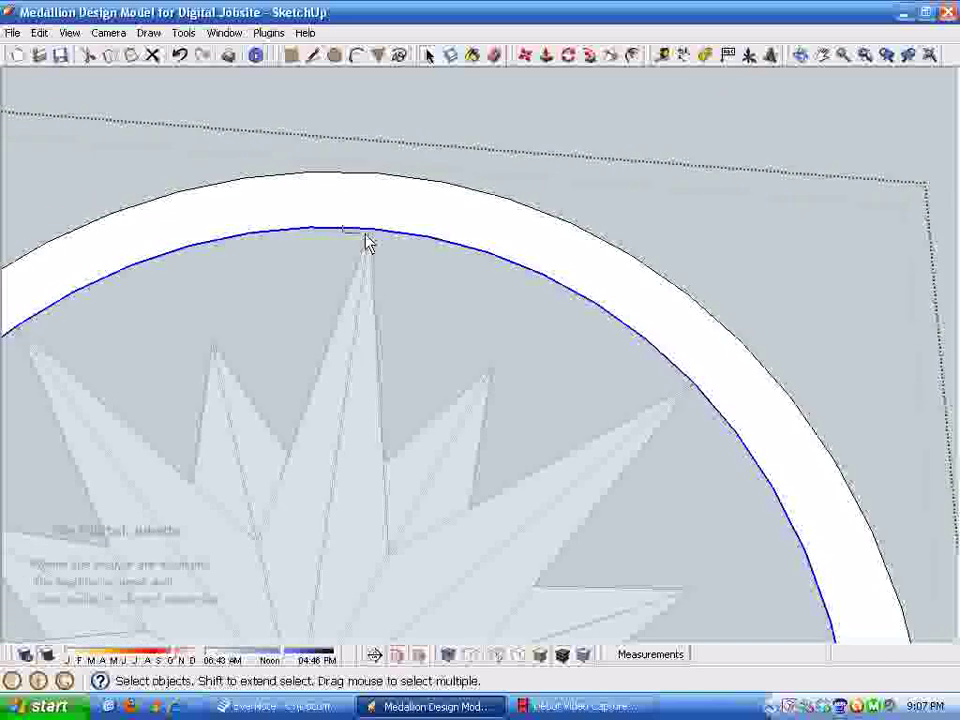
pyautogui.moveTo(345, 197); pyautogui.dragTo(714, 462)
pyautogui.click(408, 236)
pyautogui.rightClick(401, 240)
pyautogui.click(435, 347)
pyautogui.moveTo(362, 208); pyautogui.dragTo(714, 462)
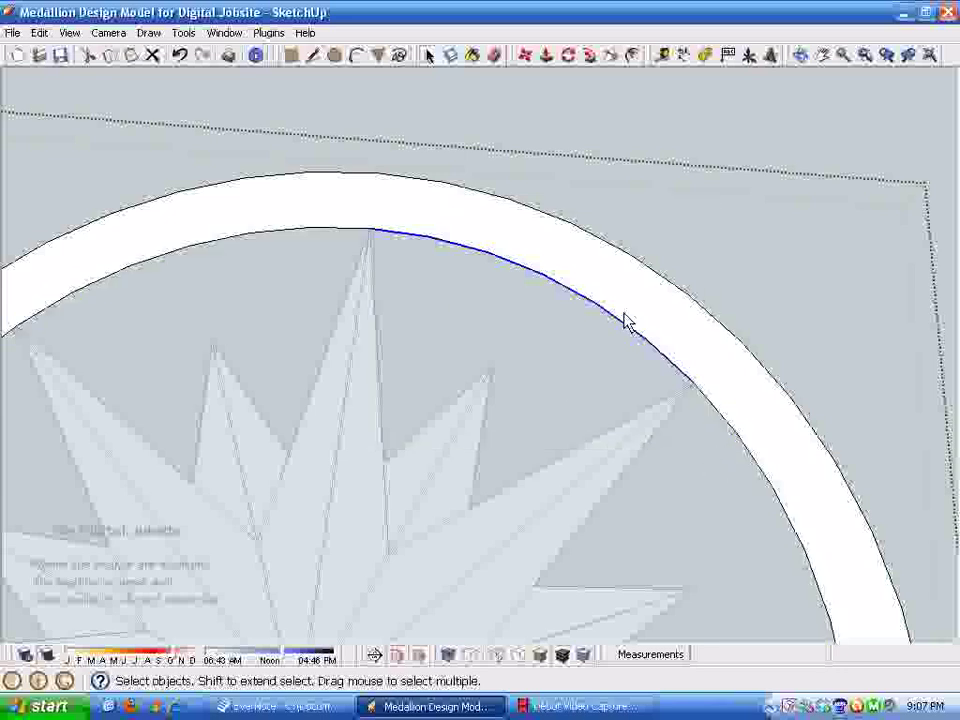
pyautogui.click(130, 56)
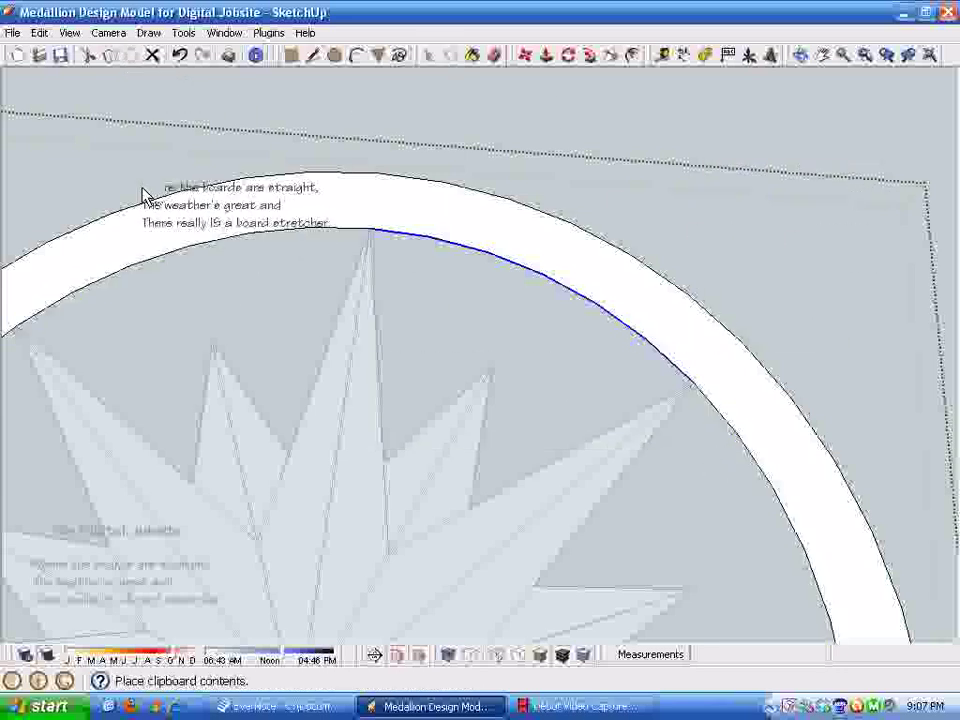
pyautogui.press('Escape')
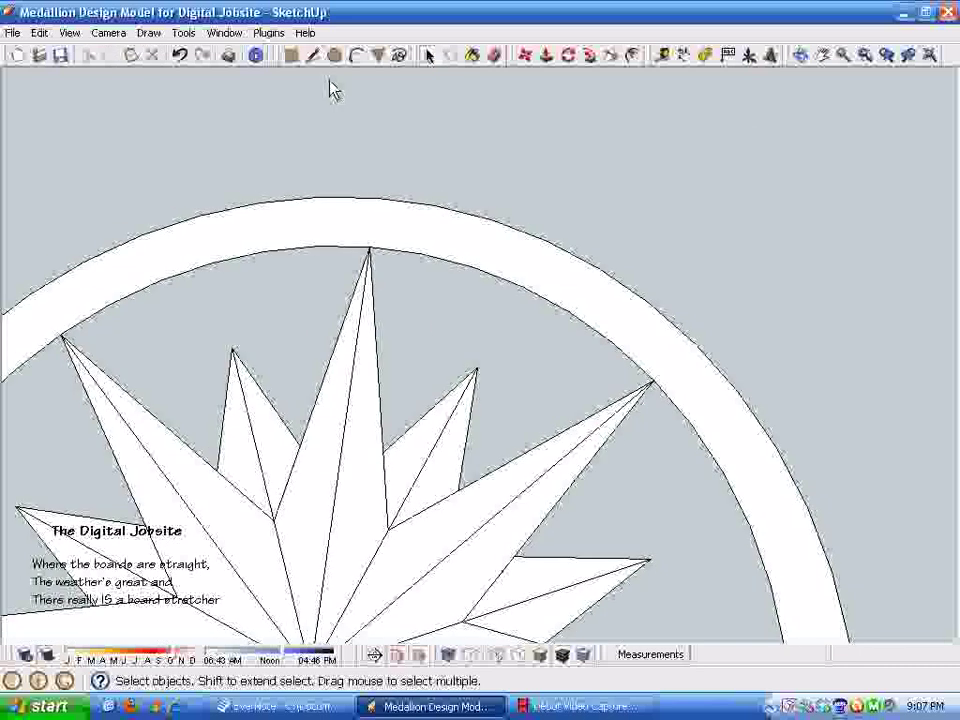
# Paste the copied arc outside the ring component and move its end onto the Long Point tip at the ring's inner edge
pyautogui.click(133, 57)
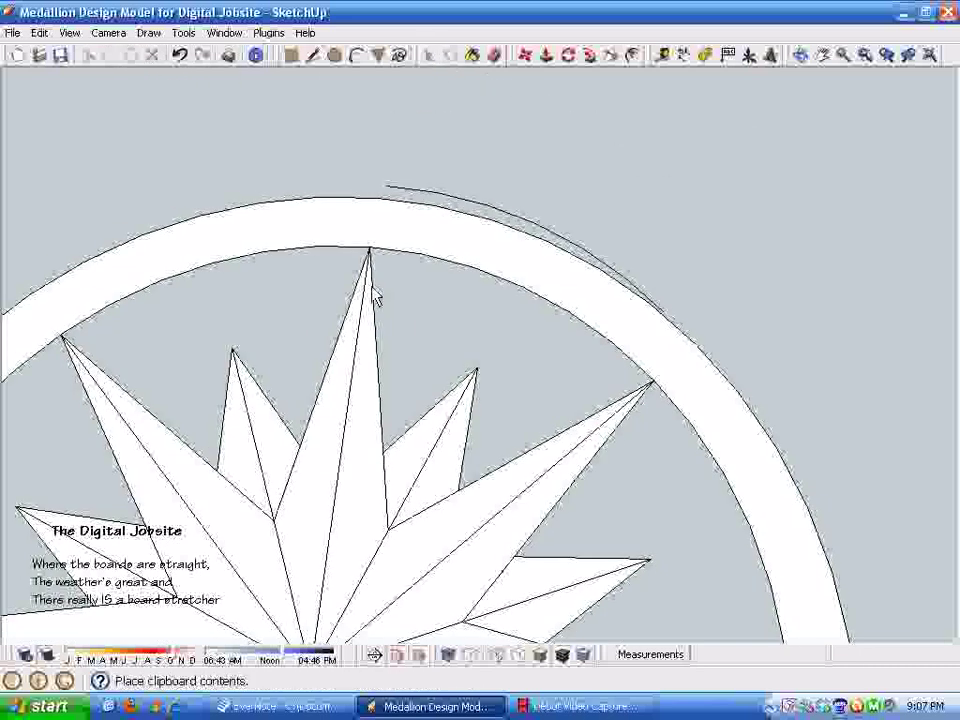
pyautogui.click(417, 155)
pyautogui.click(413, 145)
pyautogui.click(369, 257)
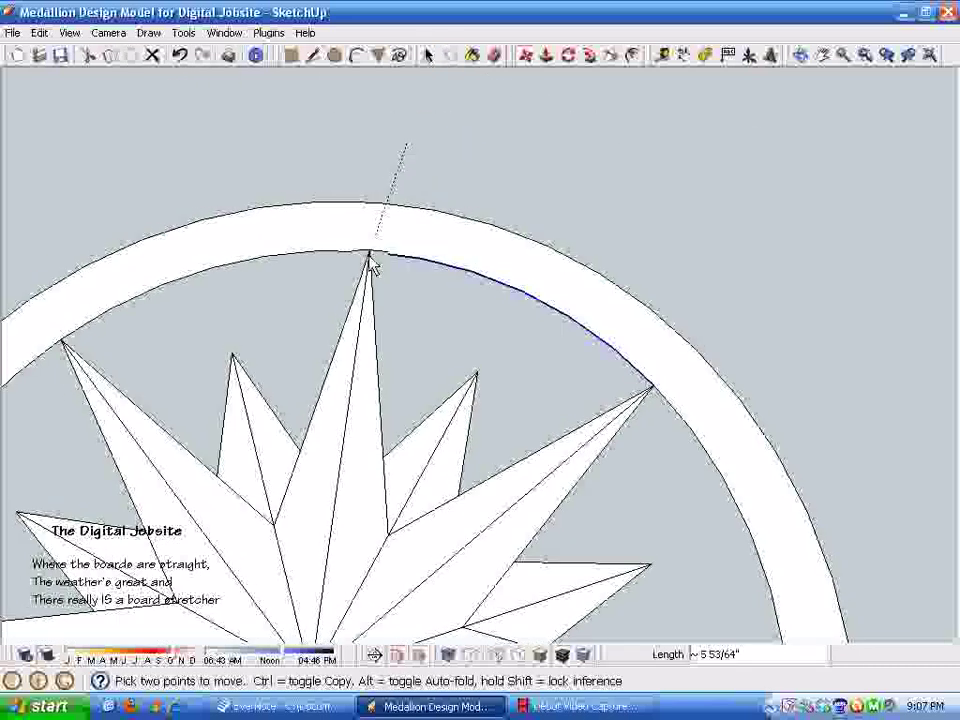
pyautogui.press('space')
# Trace the Long and Short Point edges beneath the arc with lines to close a face in the gap between the two Long Points
pyautogui.click(314, 56)
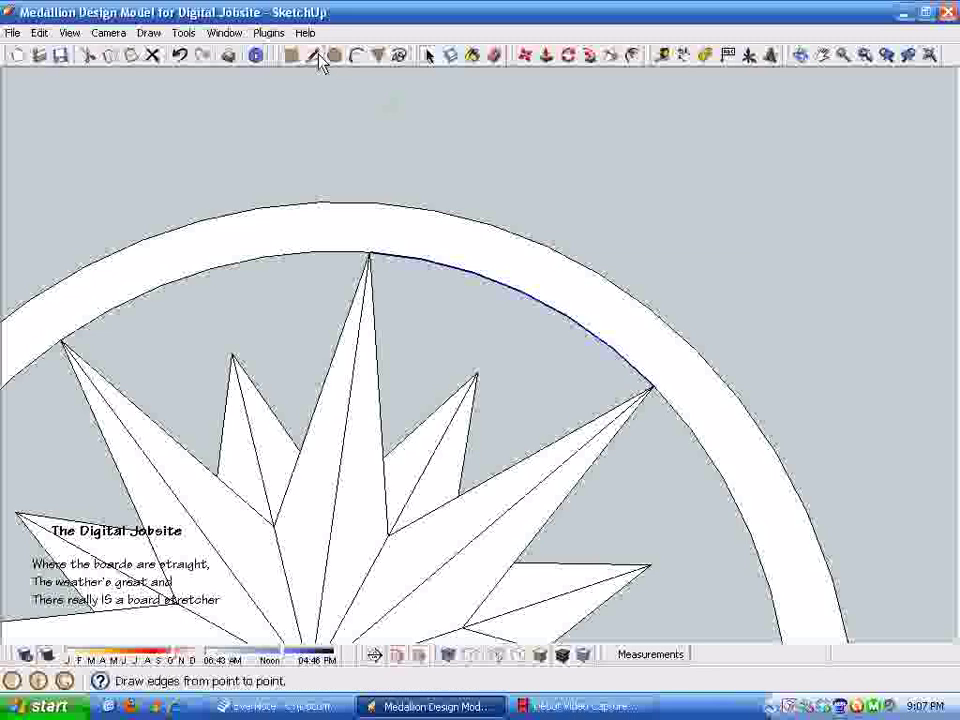
pyautogui.click(372, 256)
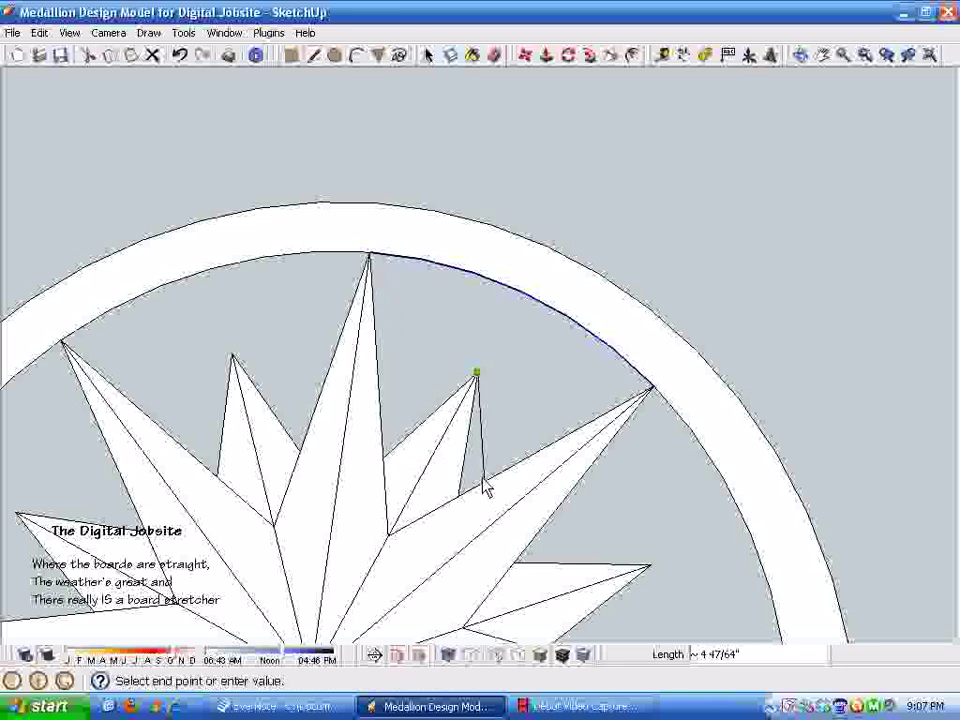
pyautogui.scroll(5, 455, 512)
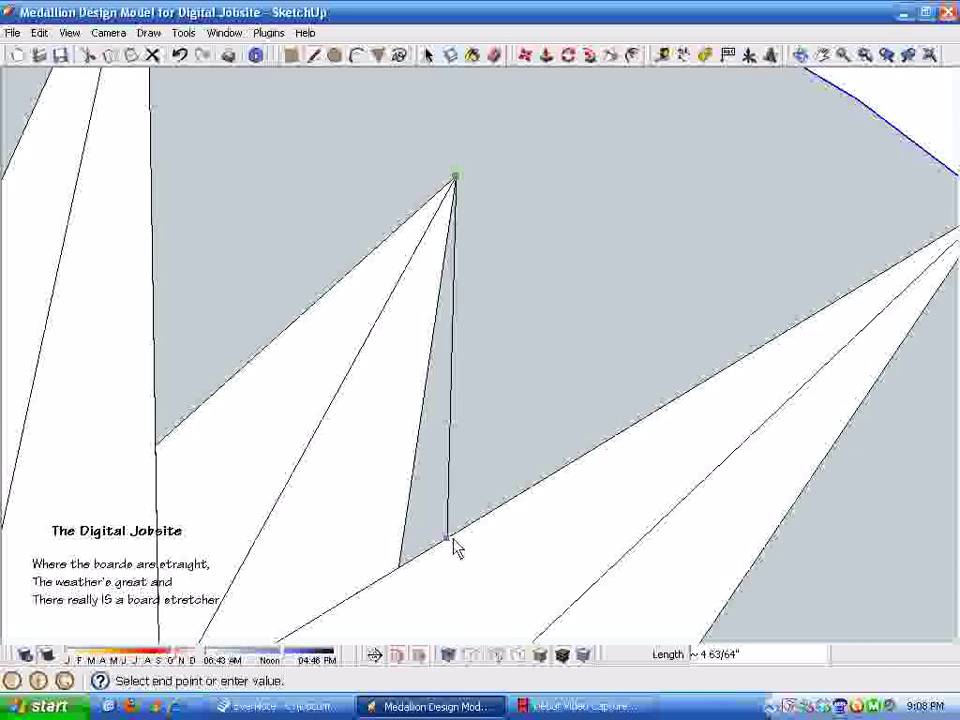
pyautogui.scroll(-2, 397, 582)
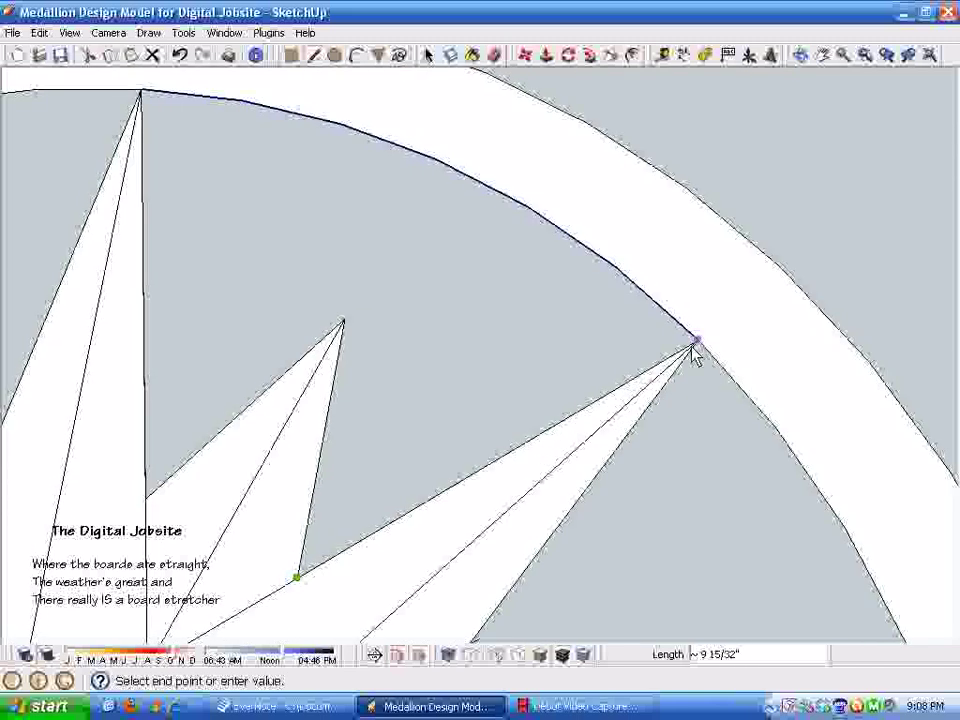
pyautogui.click(699, 343)
pyautogui.press('b')
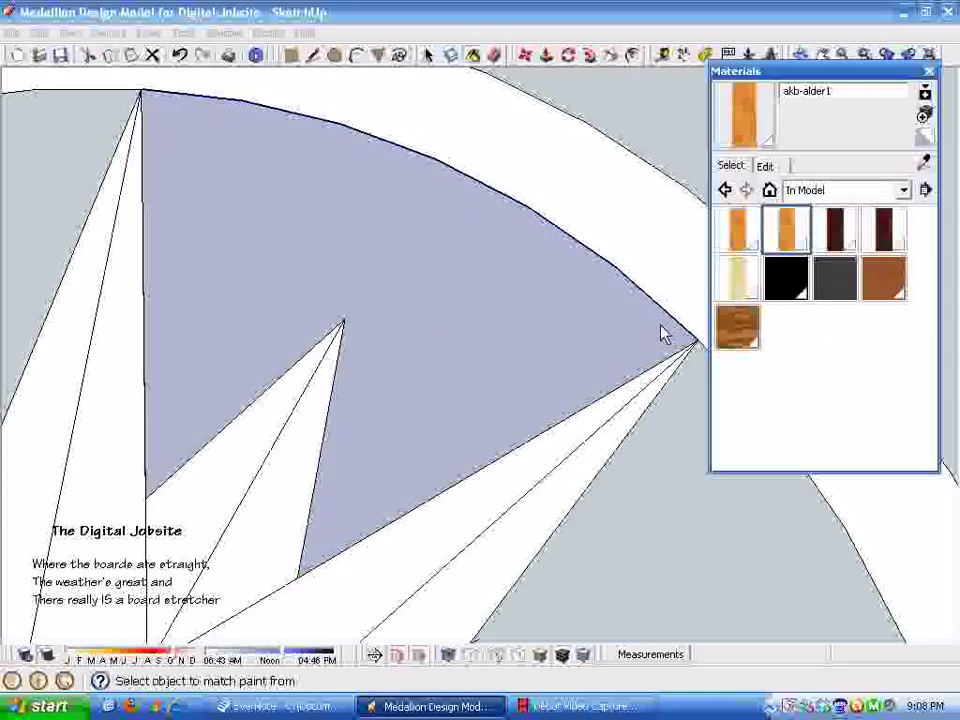
pyautogui.hotkey('alt', 'F4')
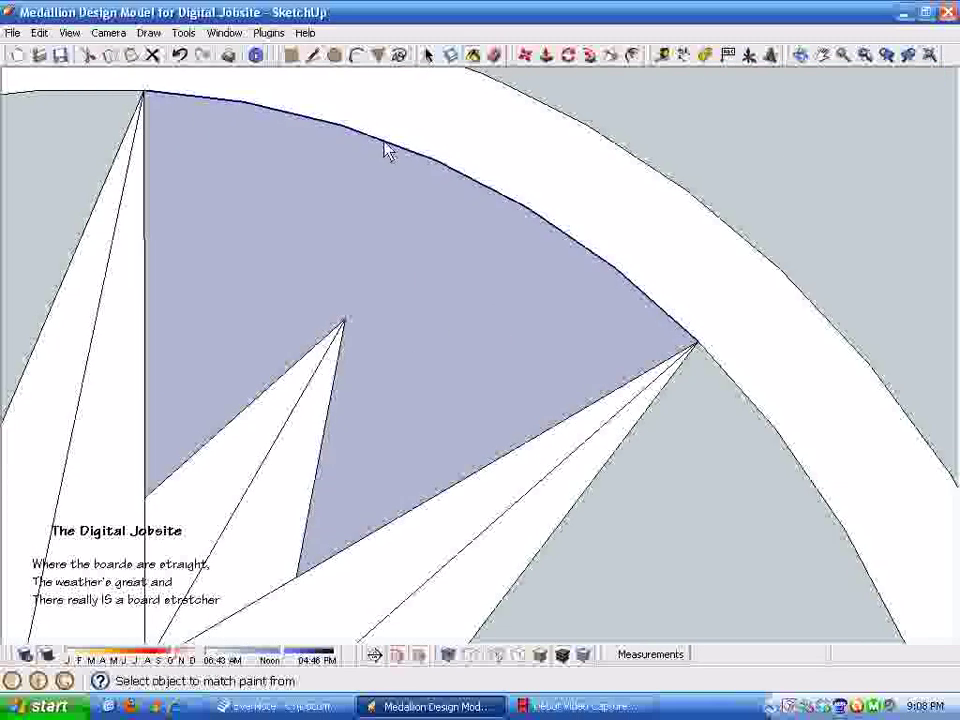
# Draw a line from the Short Point's tip to the arc's middle vertex, splitting the gap face in two
pyautogui.click(312, 56)
pyautogui.click(345, 325)
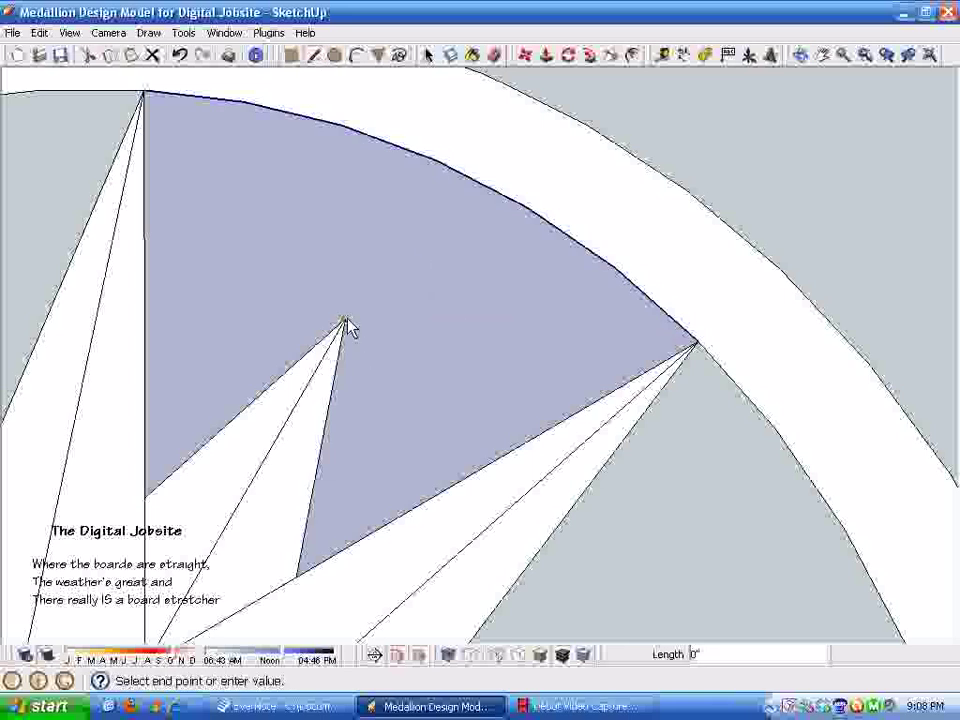
pyautogui.click(436, 162)
pyautogui.press('space')
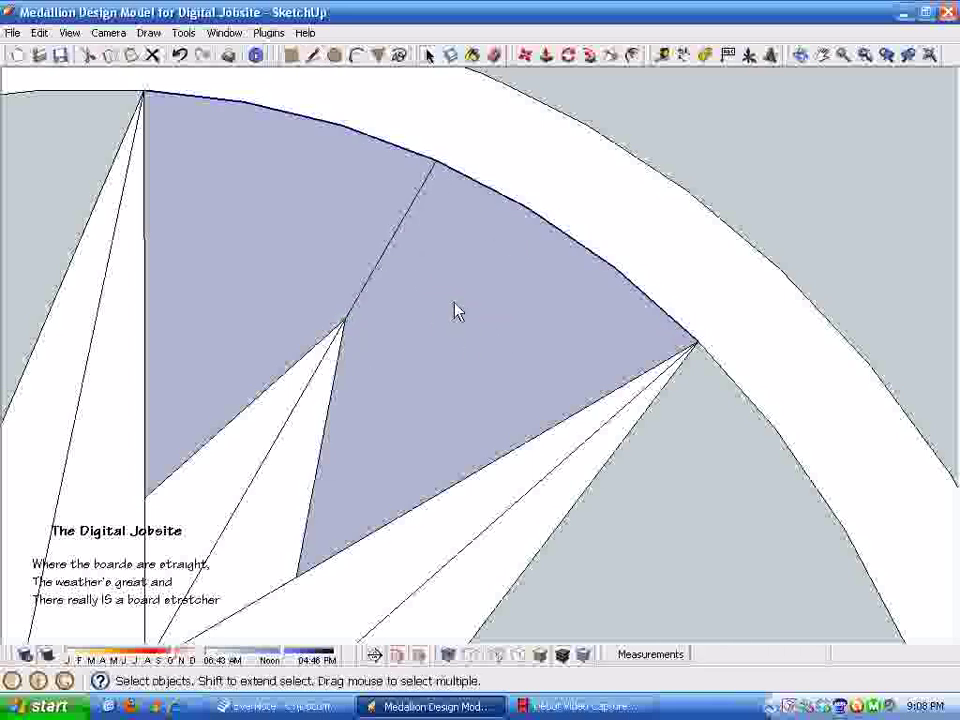
# Reverse both halves of the gap face so their front sides face up
pyautogui.click(455, 305)
pyautogui.keyDown('shift'); pyautogui.click(306, 229); pyautogui.keyUp('shift')
pyautogui.rightClick(321, 223)
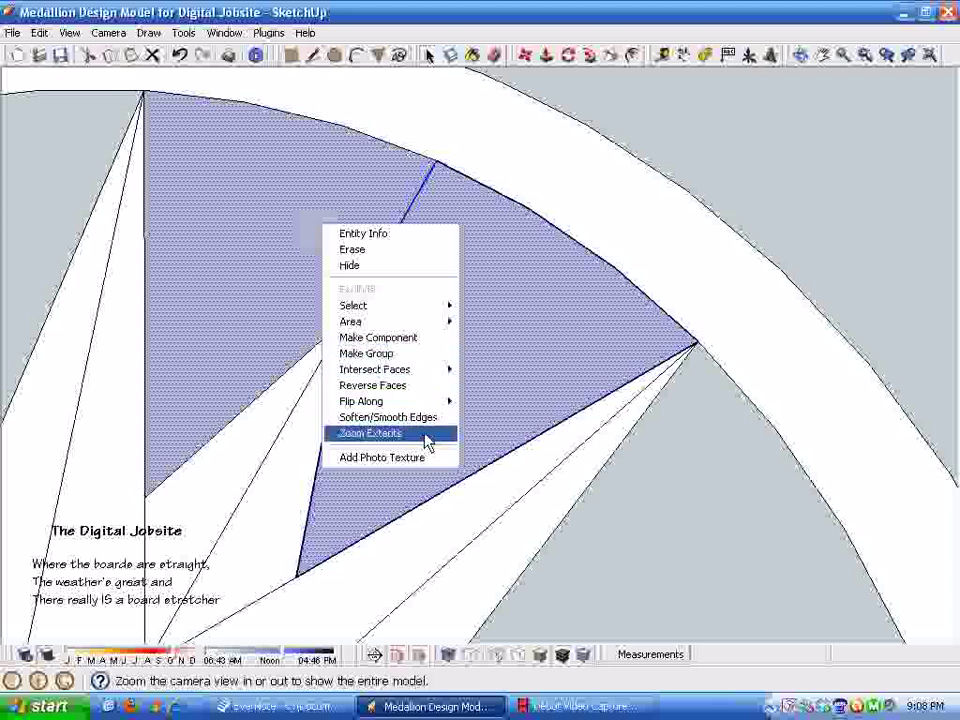
pyautogui.click(414, 387)
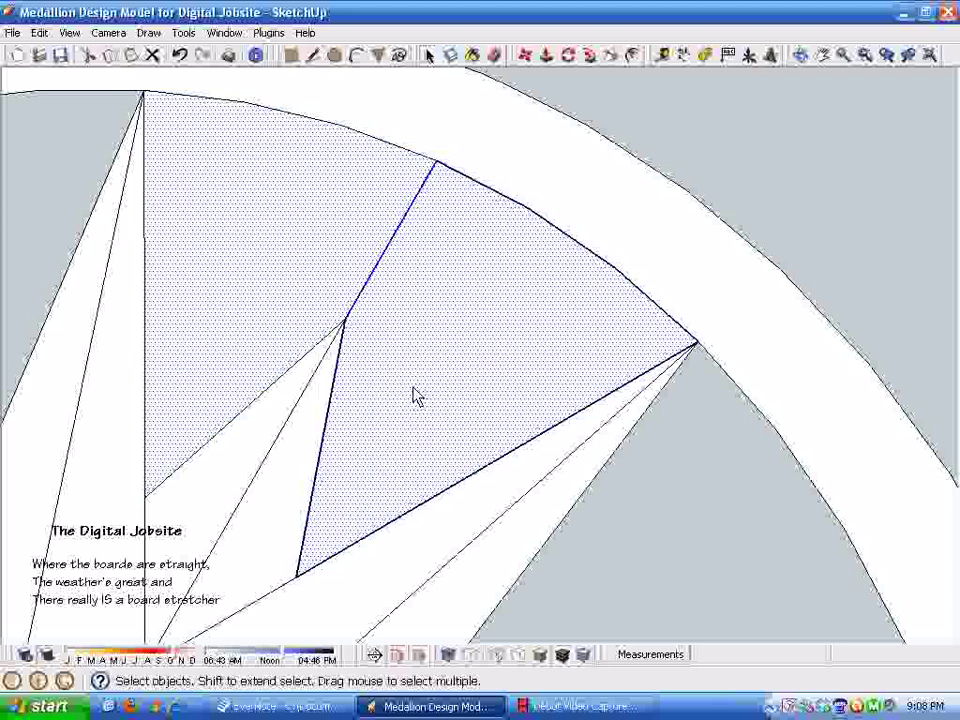
# Make both gap faces and their edges into a component named Infill
pyautogui.doubleClick(304, 242)
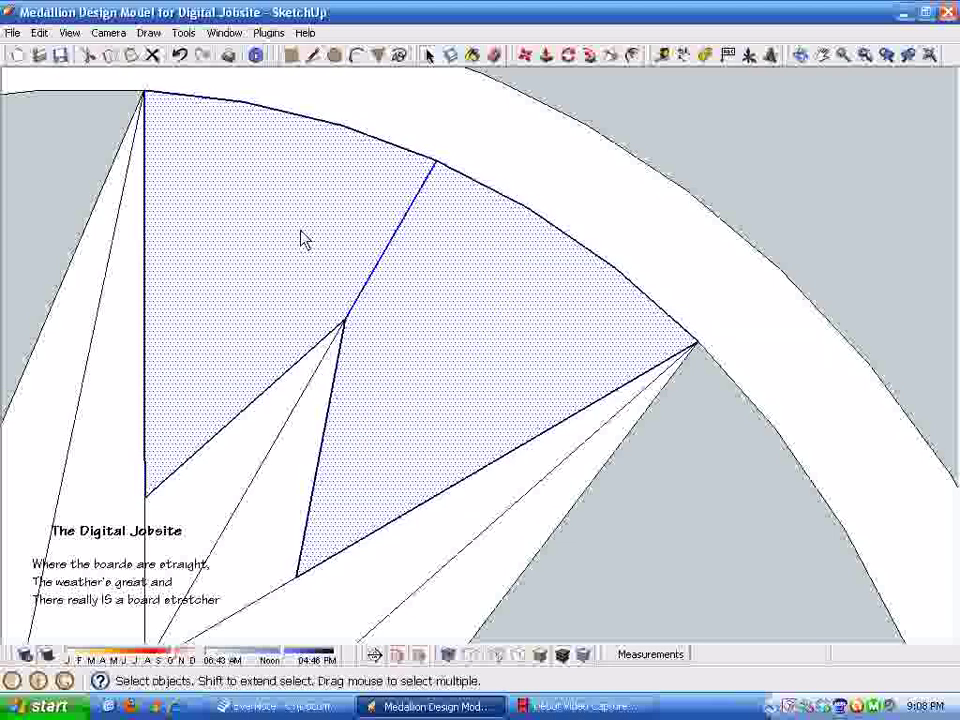
pyautogui.rightClick(450, 296)
pyautogui.click(520, 401)
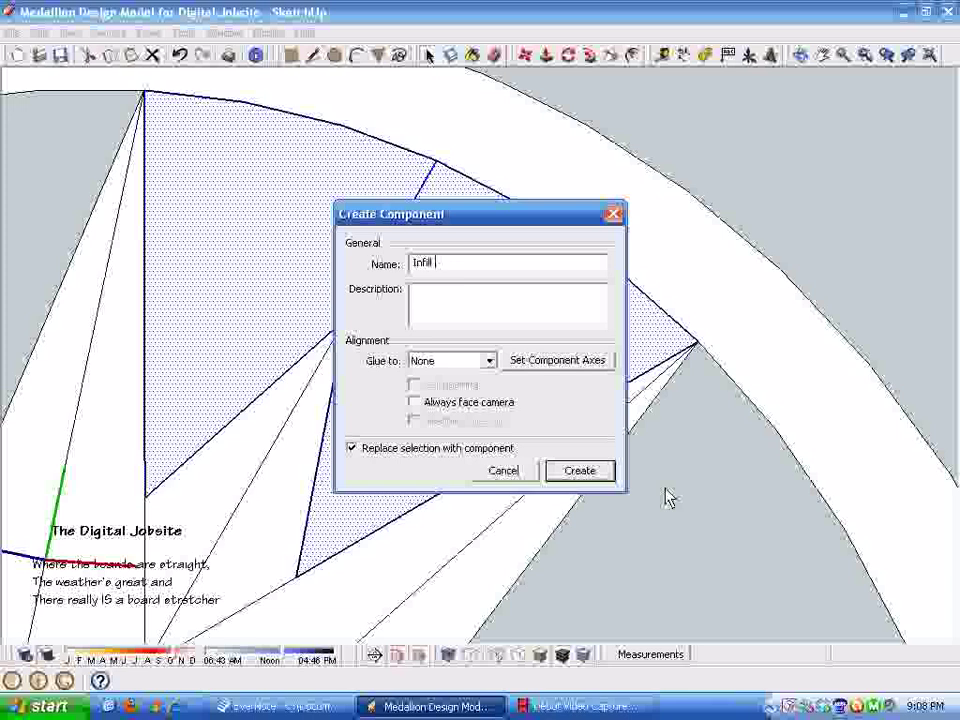
pyautogui.click(582, 476)
# Try to rotate a copy of the Infill component about the star's centre into the next gap, and undo it
pyautogui.scroll(-5, 798, 406)
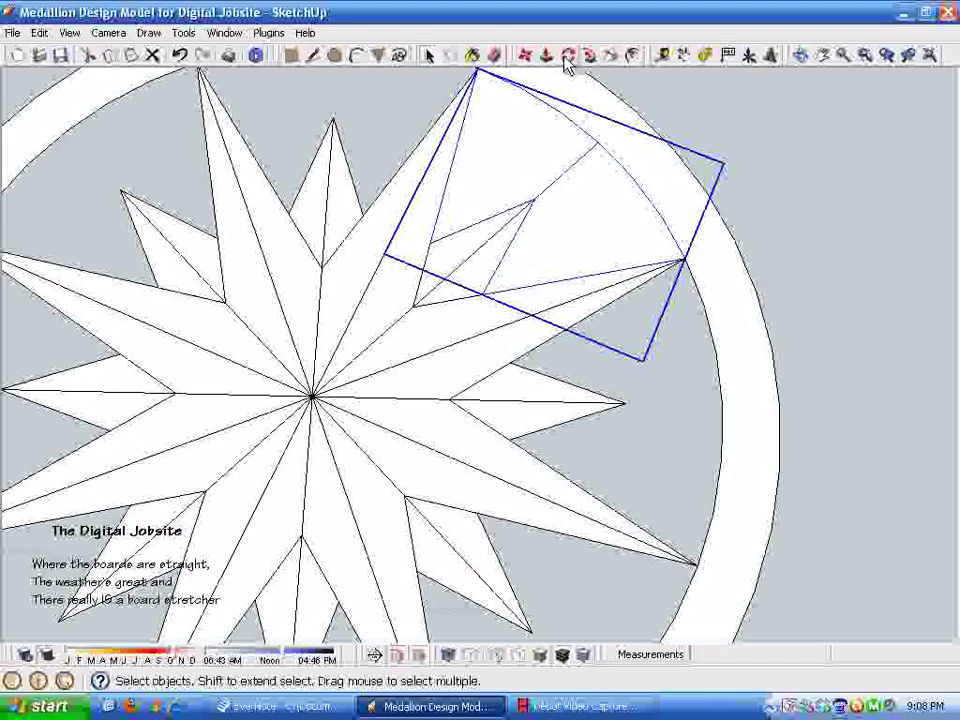
pyautogui.click(568, 56)
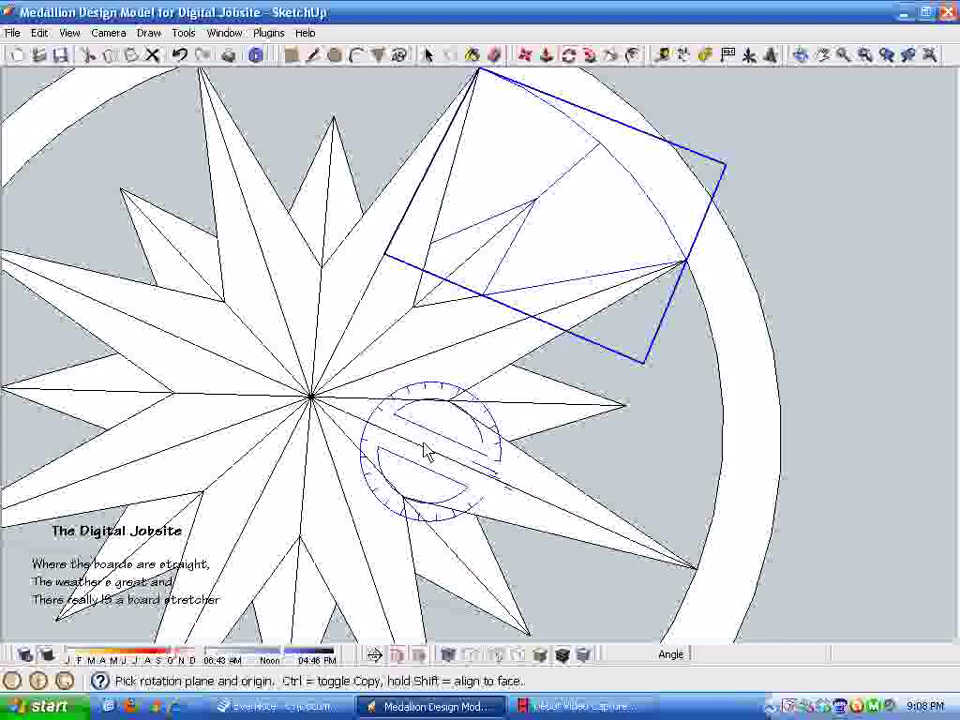
pyautogui.click(311, 397)
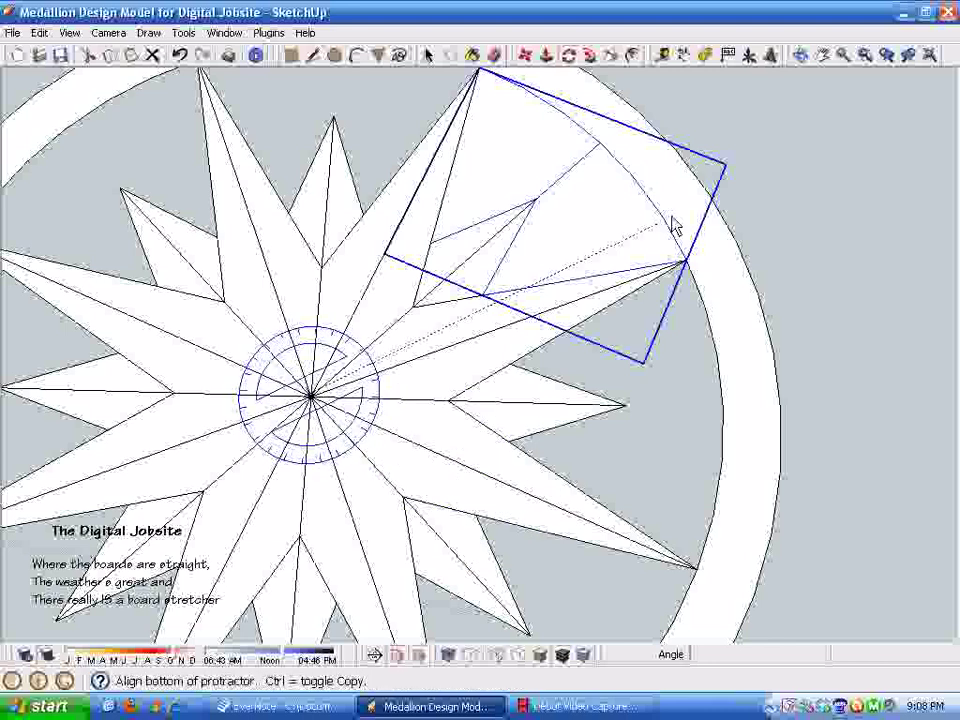
pyautogui.click(600, 145)
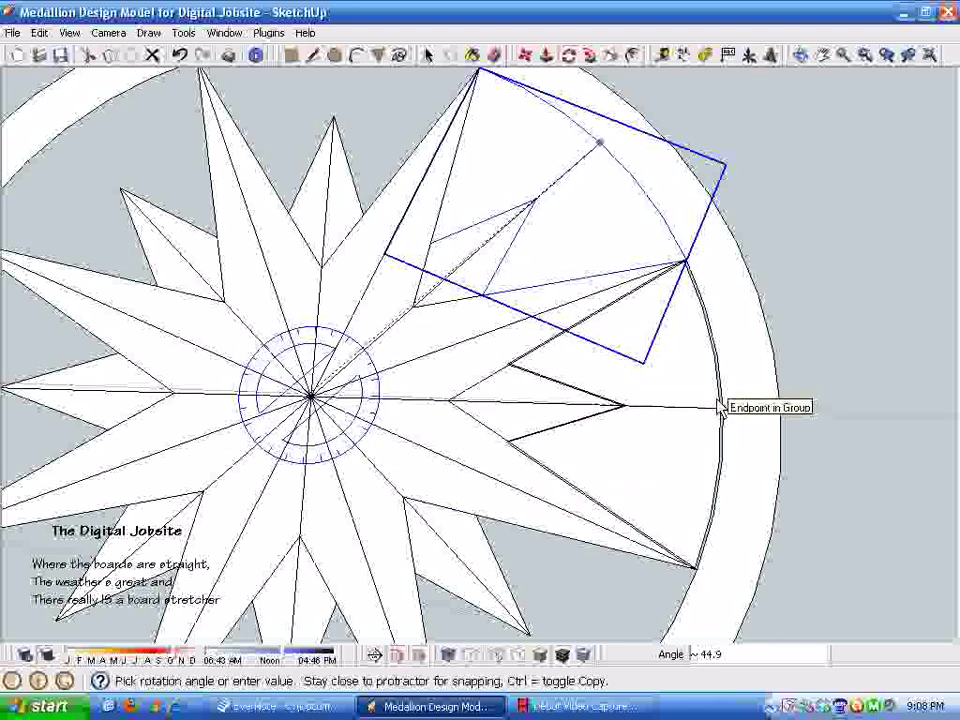
pyautogui.click(825, 345)
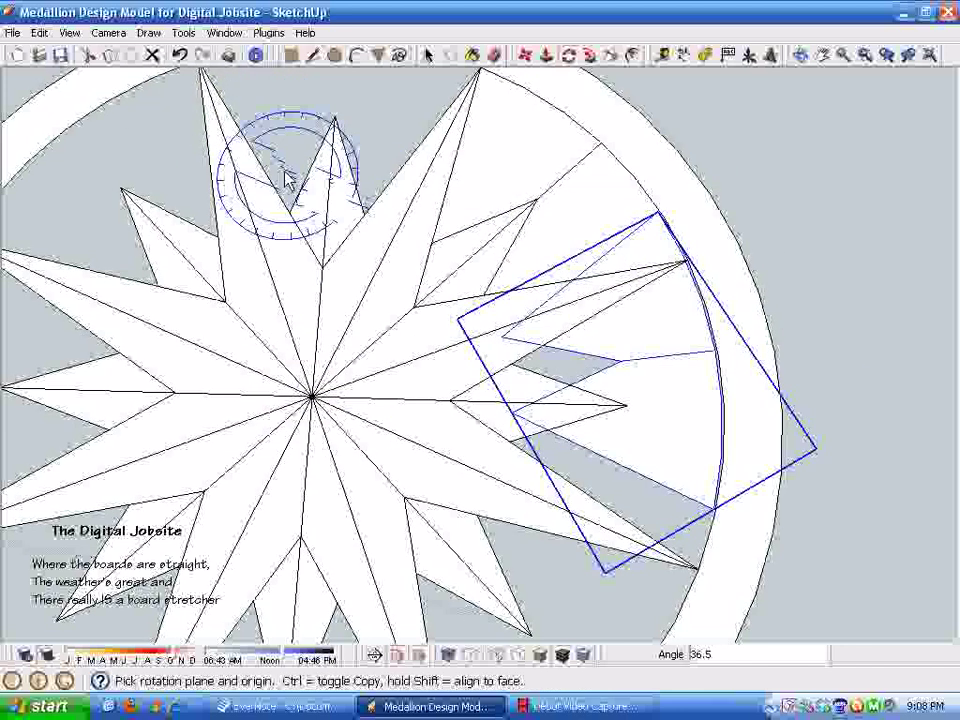
pyautogui.click(183, 57)
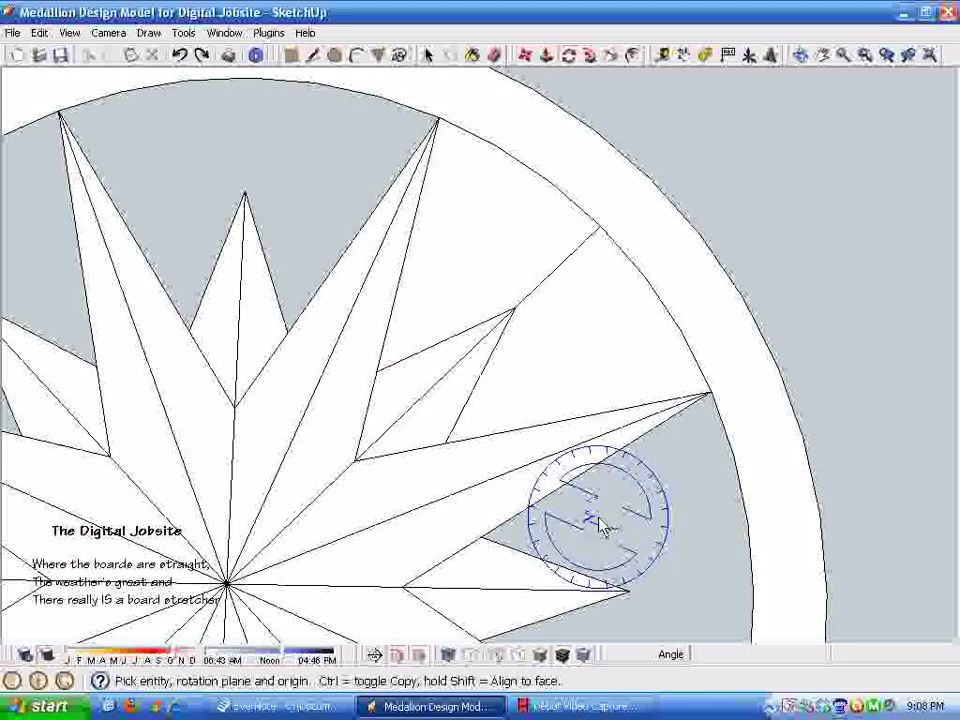
# Try rotating the Infill component about the star's centre using the Short Point's tip as reference, and undo the rotation
pyautogui.press('space')
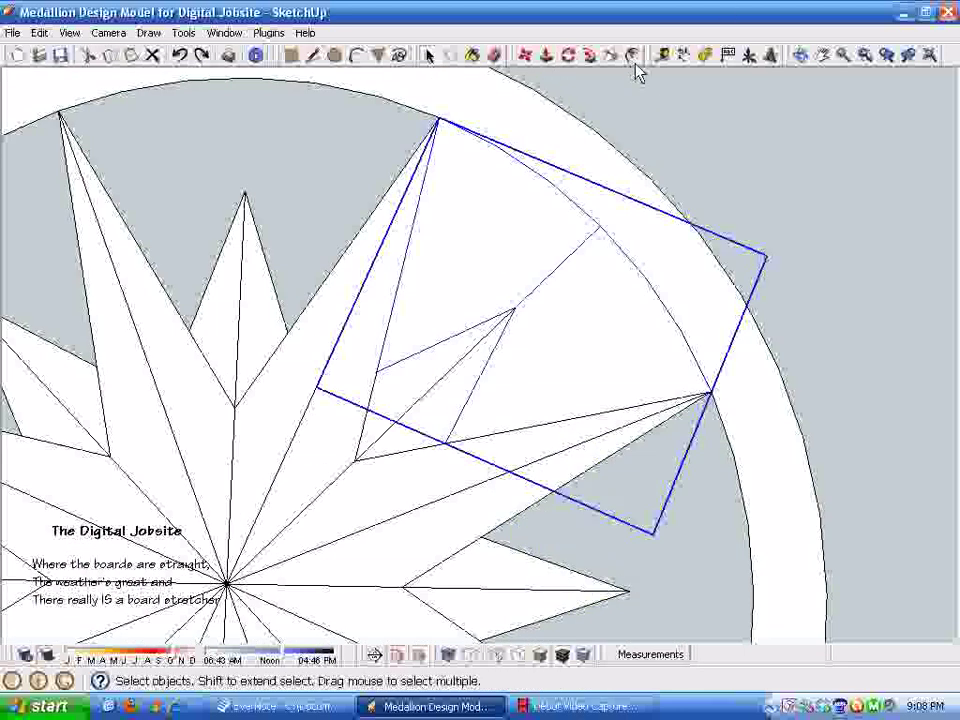
pyautogui.click(571, 56)
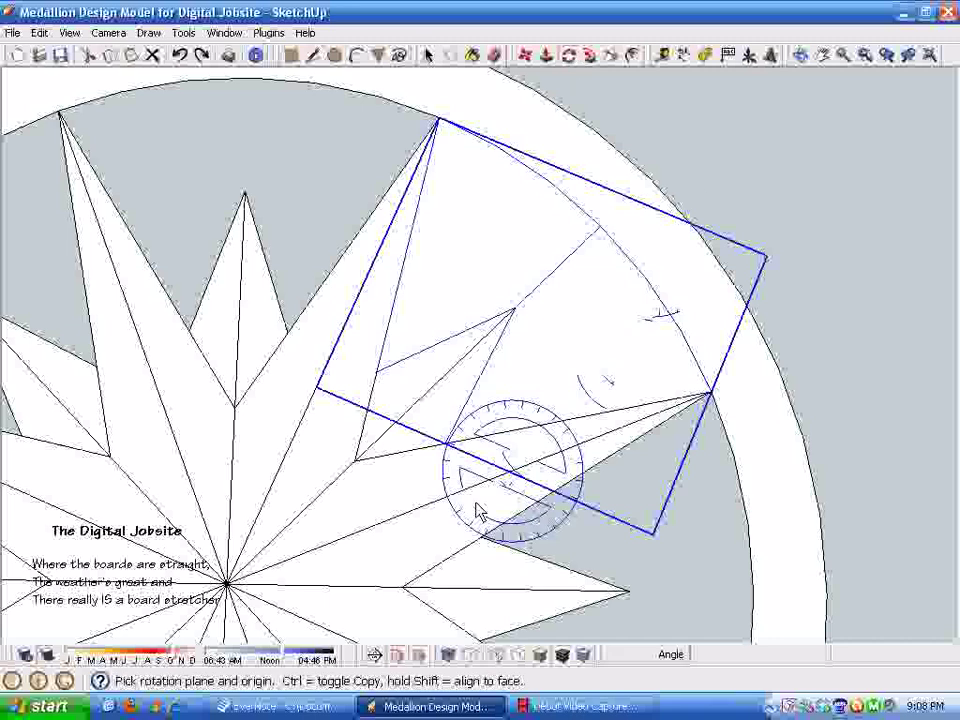
pyautogui.click(228, 583)
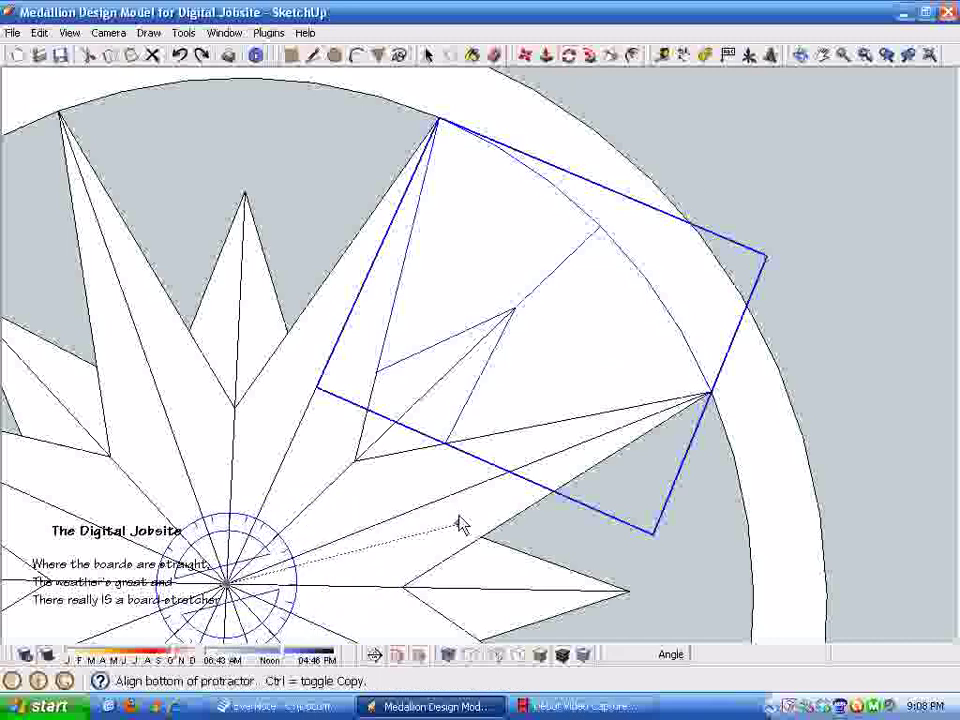
pyautogui.click(514, 311)
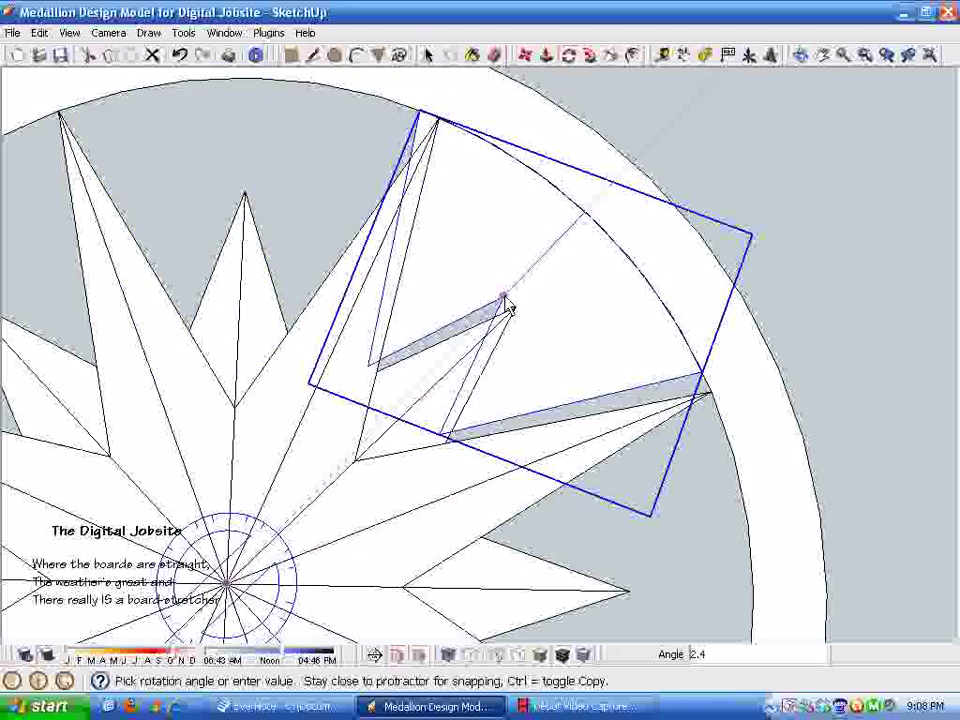
pyautogui.click(761, 214)
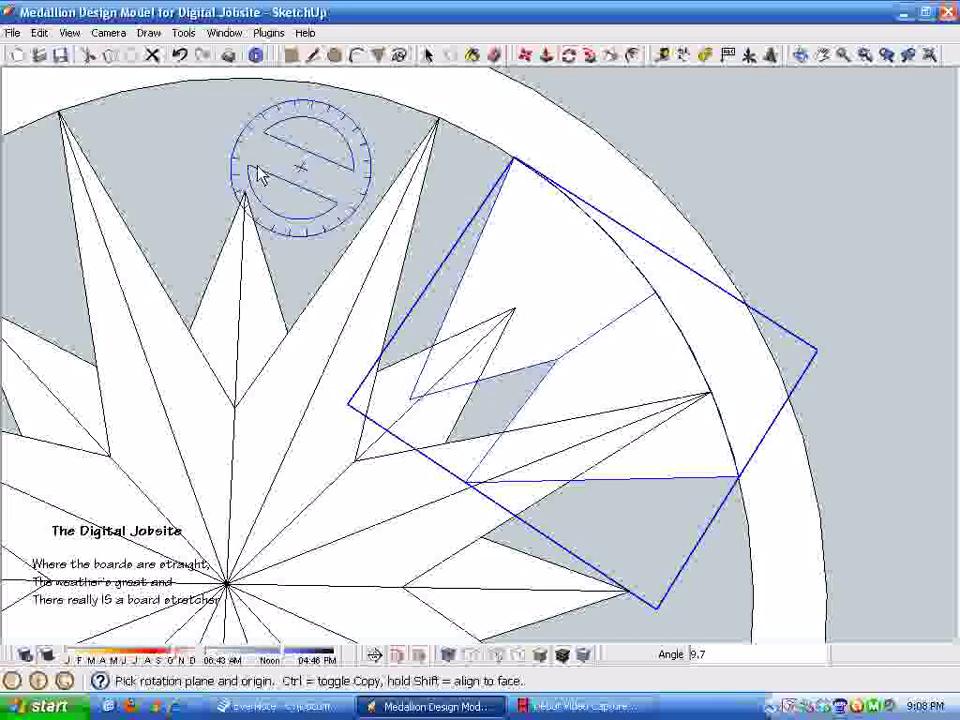
pyautogui.click(178, 57)
# Rotate a copy of the Infill component 45° about the star's centre and array it 7x around the ring
pyautogui.press('space')
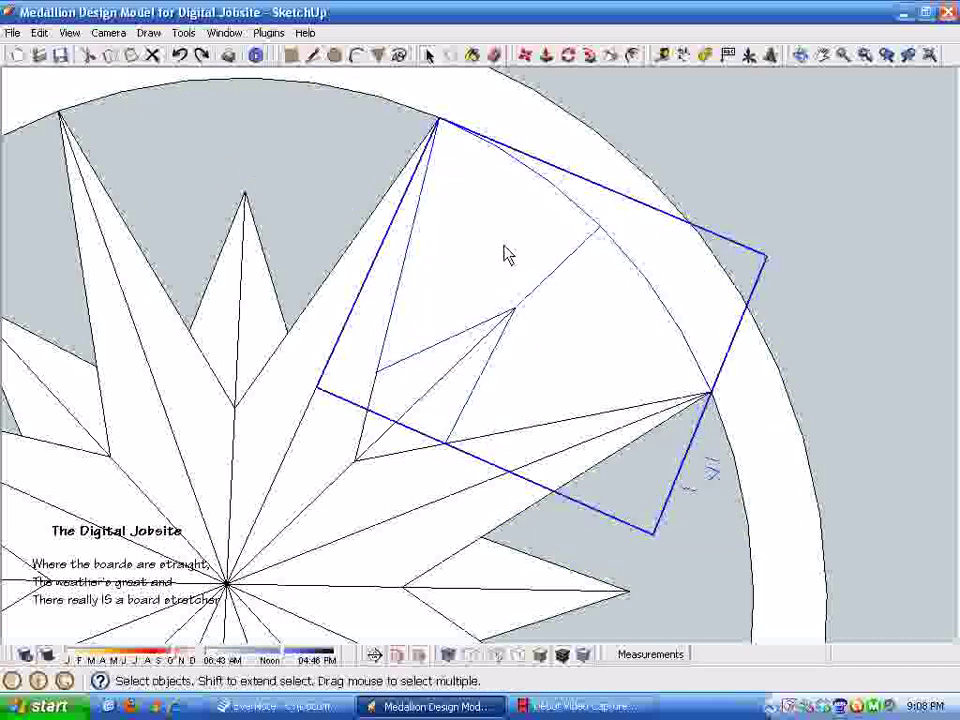
pyautogui.click(587, 57)
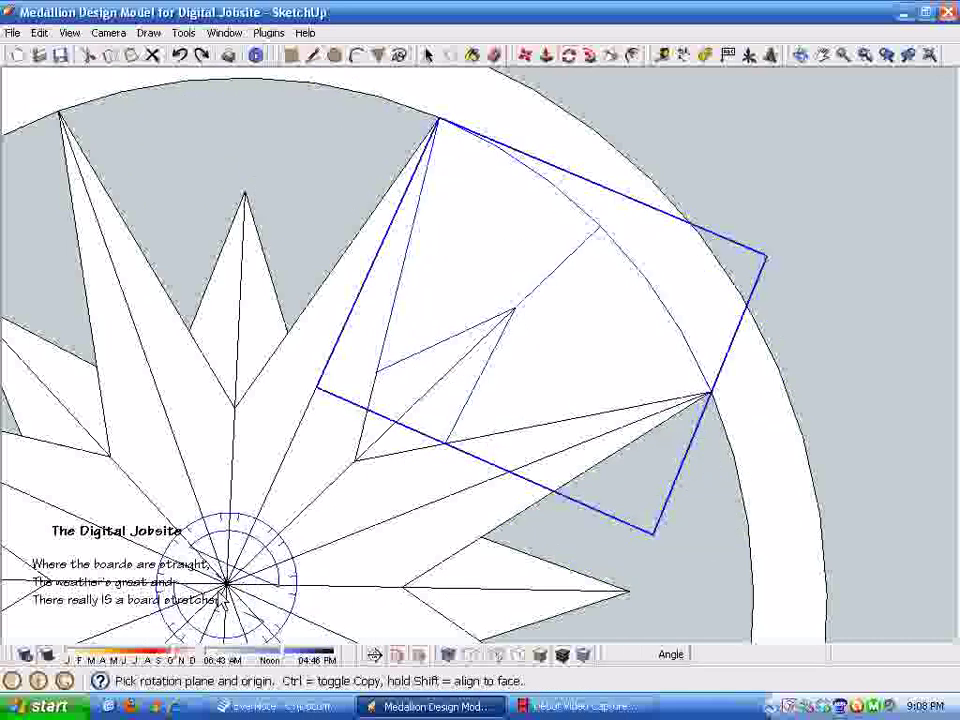
pyautogui.click(226, 585)
pyautogui.click(514, 312)
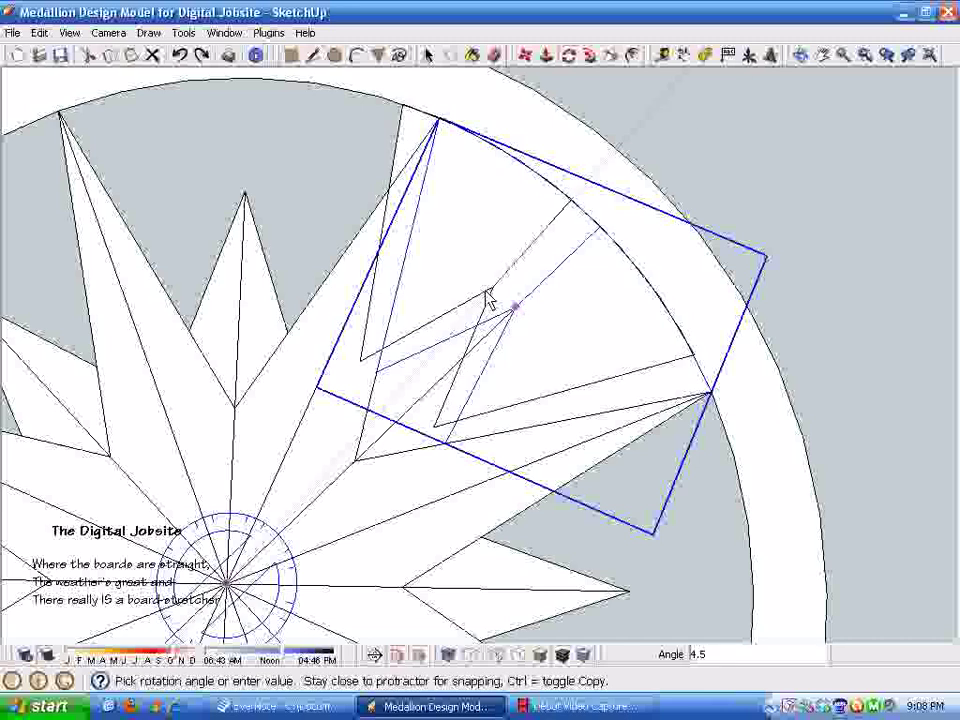
pyautogui.click(246, 199)
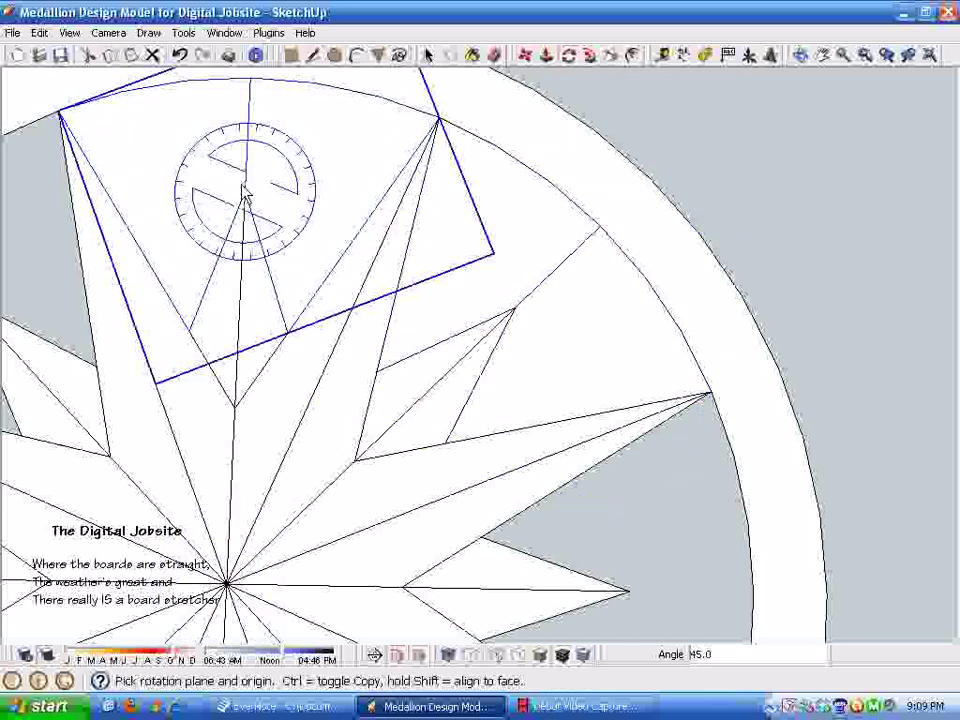
pyautogui.scroll(-4, 246, 199)
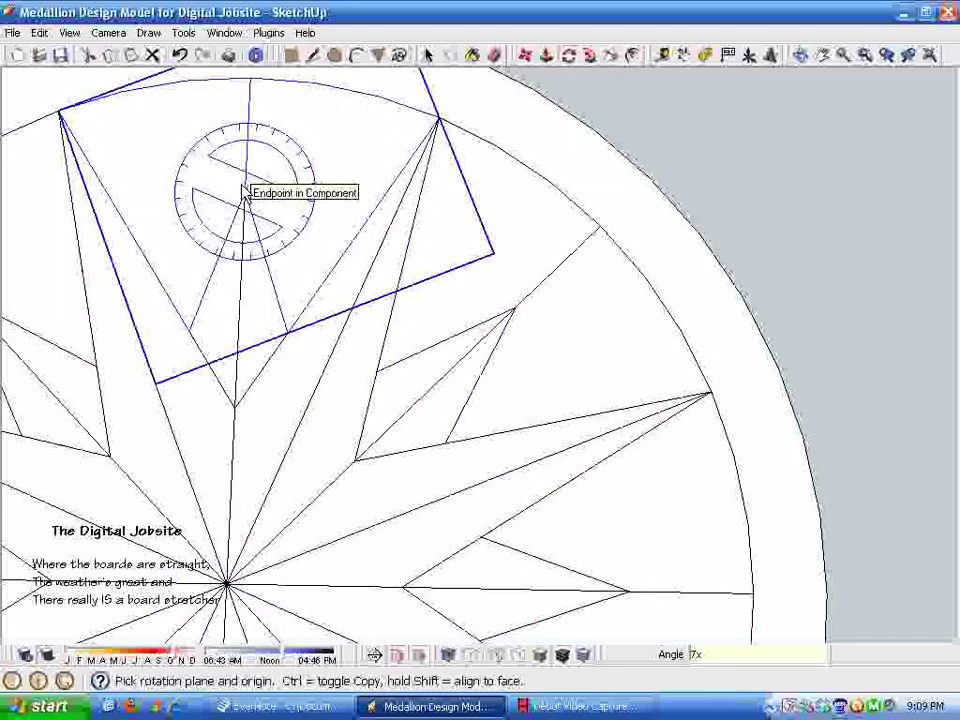
pyautogui.press('space')
pyautogui.click(800, 276)
pyautogui.press('t')
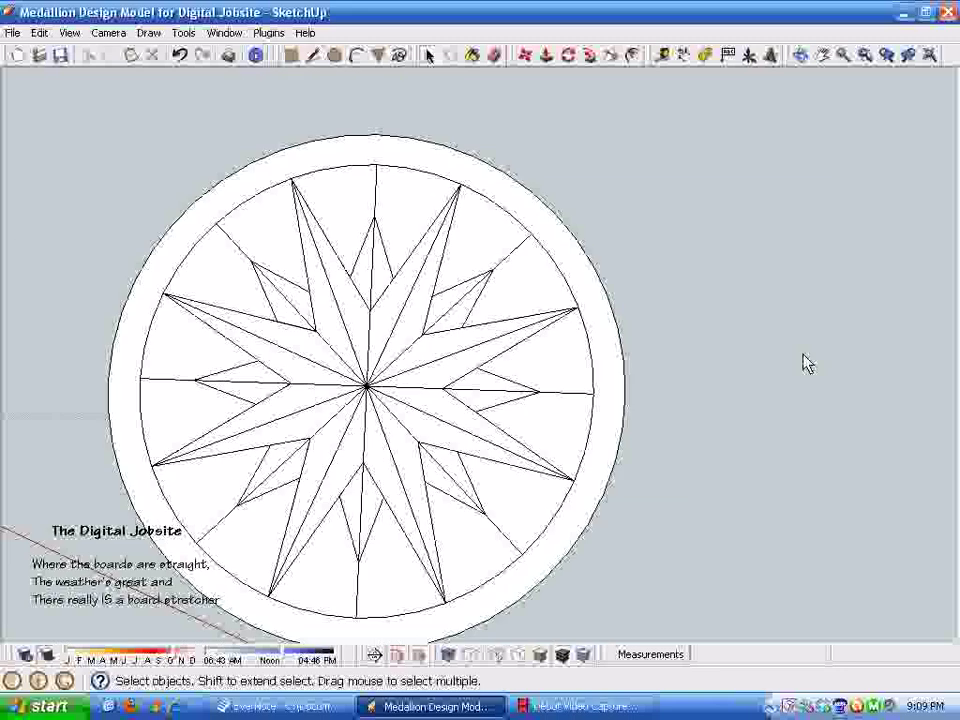
pyautogui.hotkey('shift', 'z')
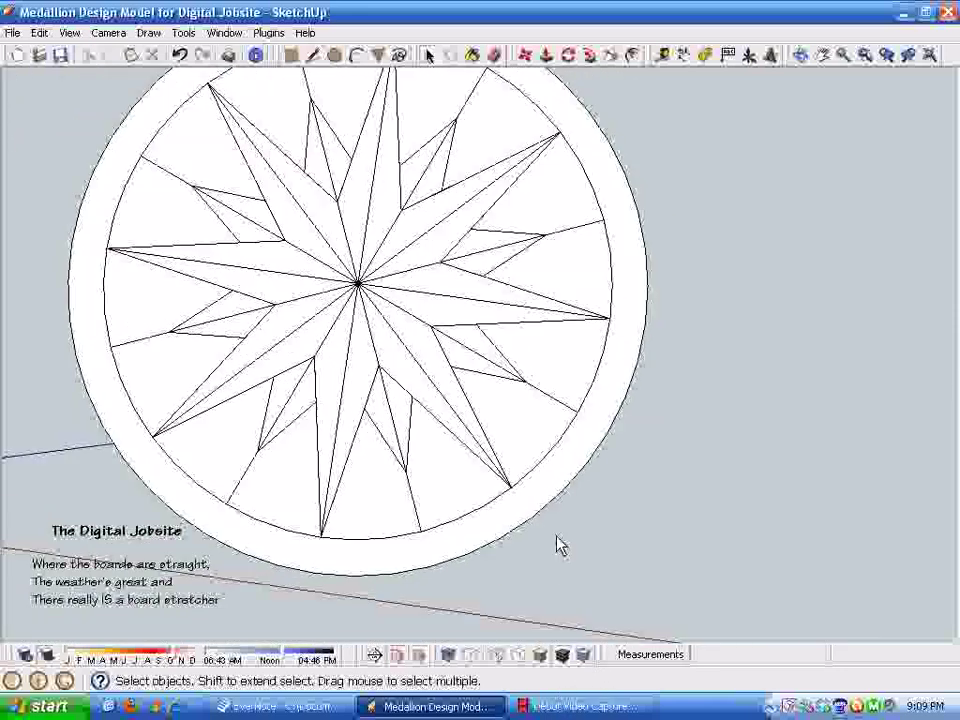
# Open a Long Point component for editing and paint its lower half with the akb-bubinga material
pyautogui.doubleClick(432, 341)
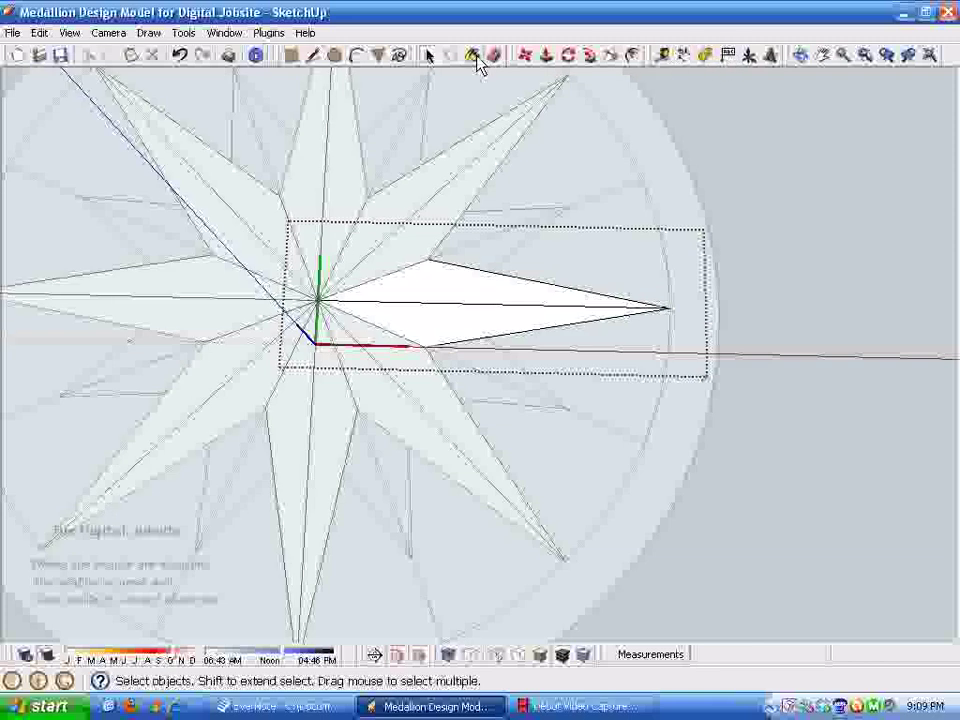
pyautogui.doubleClick(448, 323)
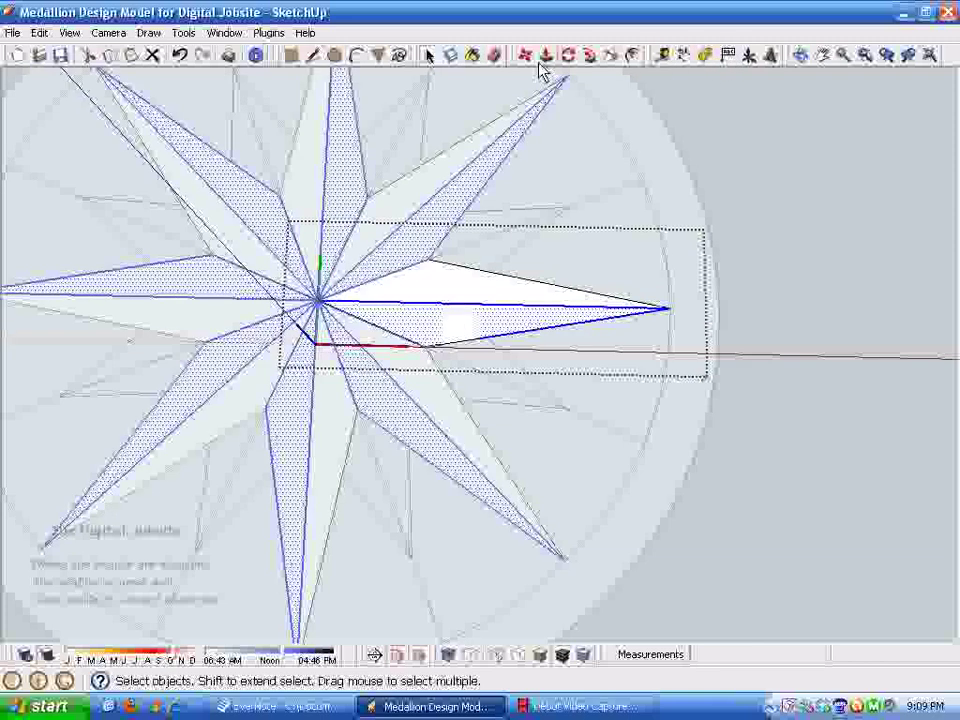
pyautogui.click(473, 57)
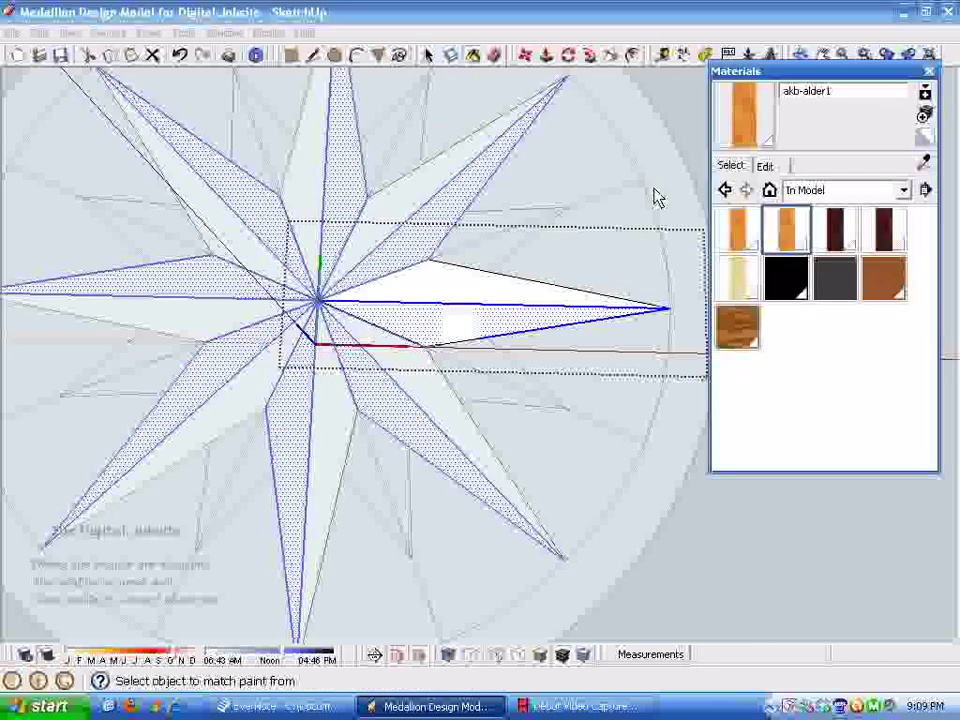
pyautogui.click(836, 230)
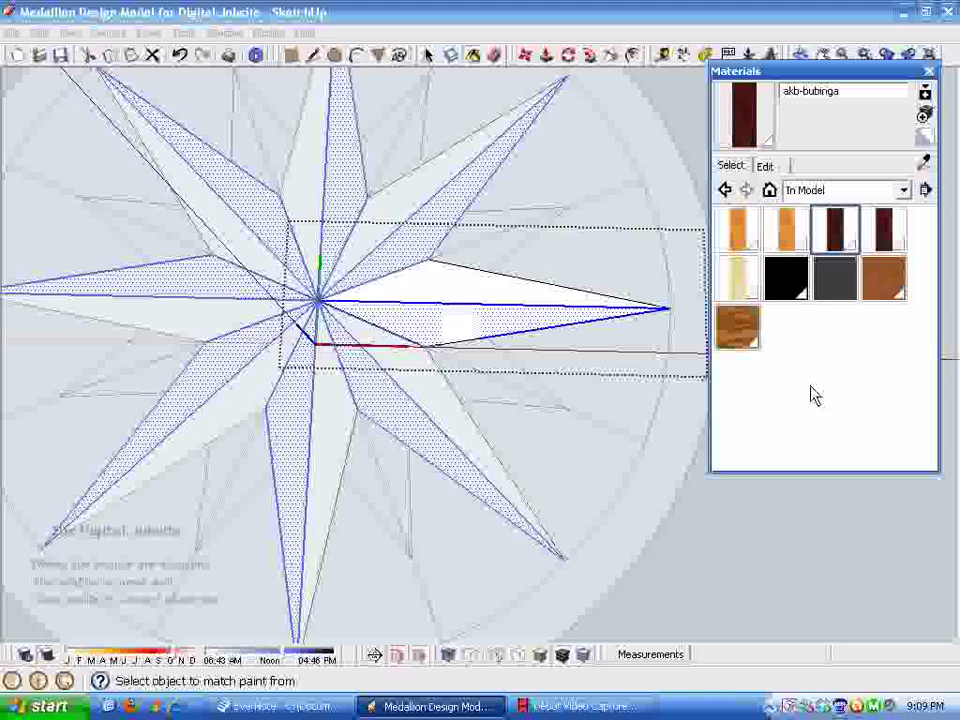
pyautogui.click(445, 328)
pyautogui.press('space')
pyautogui.click(724, 608)
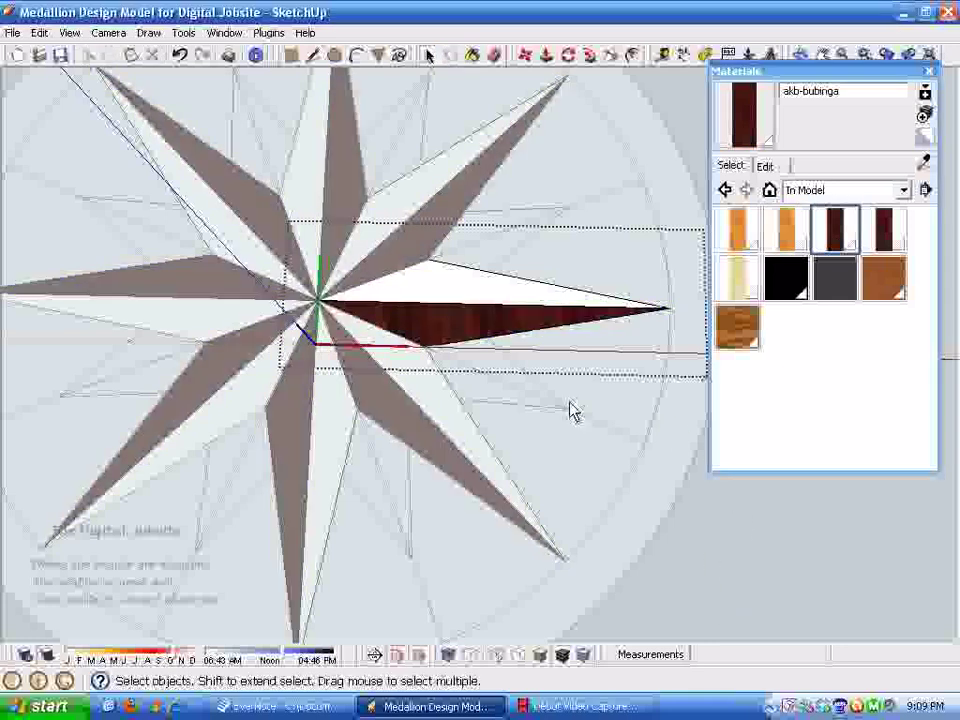
# Paint the Long Point's upper half with akb-alder1 and leave the component
pyautogui.click(786, 230)
pyautogui.click(510, 299)
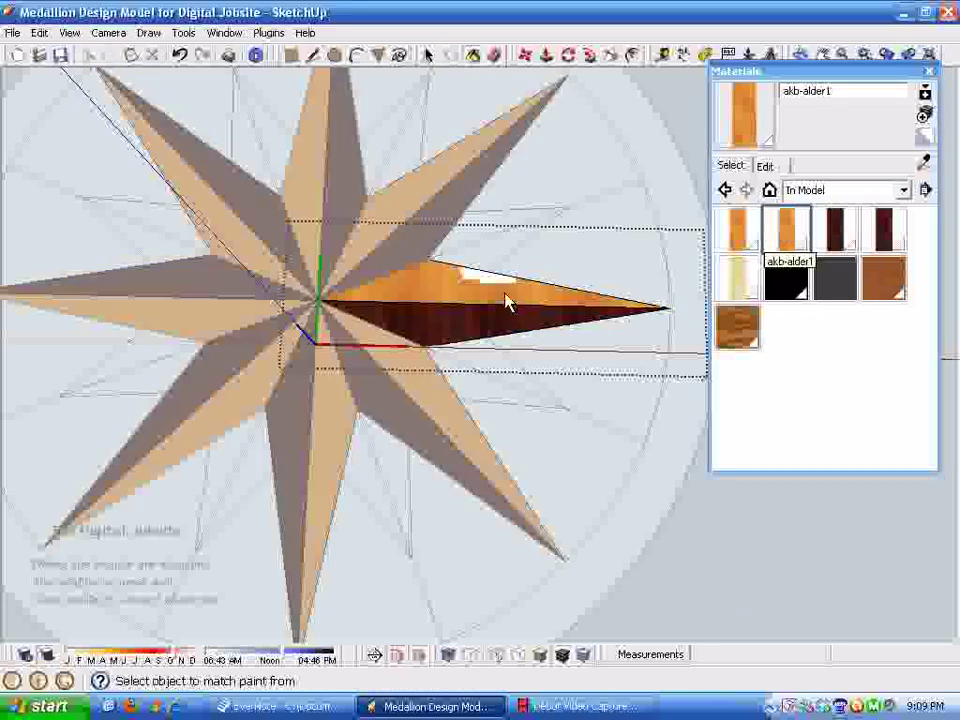
pyautogui.press('space')
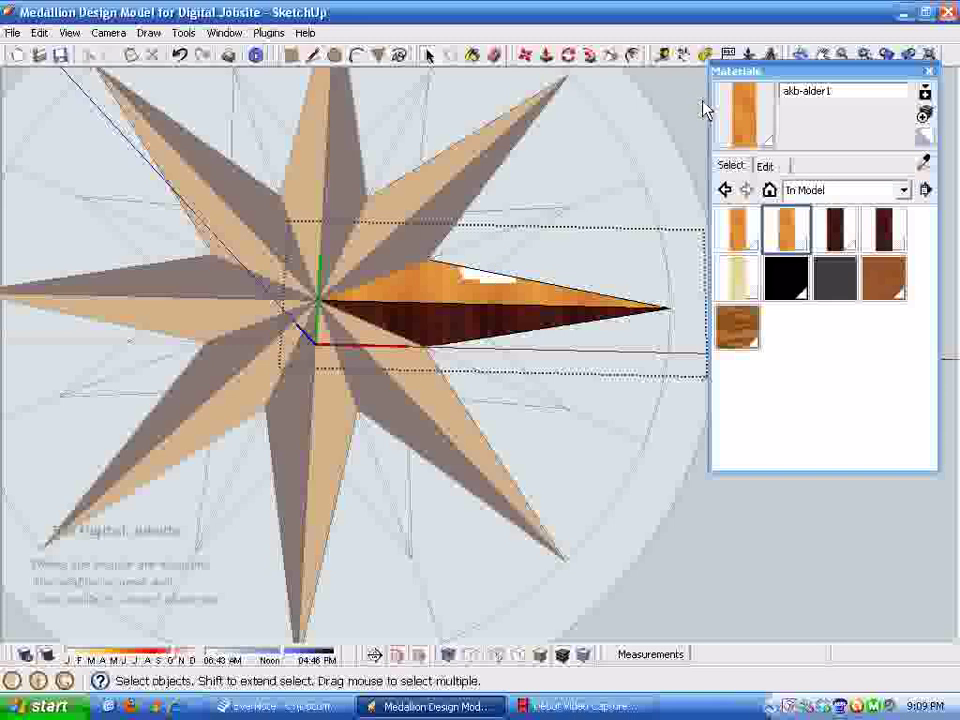
pyautogui.scroll(-4, 705, 380)
pyautogui.click(643, 130)
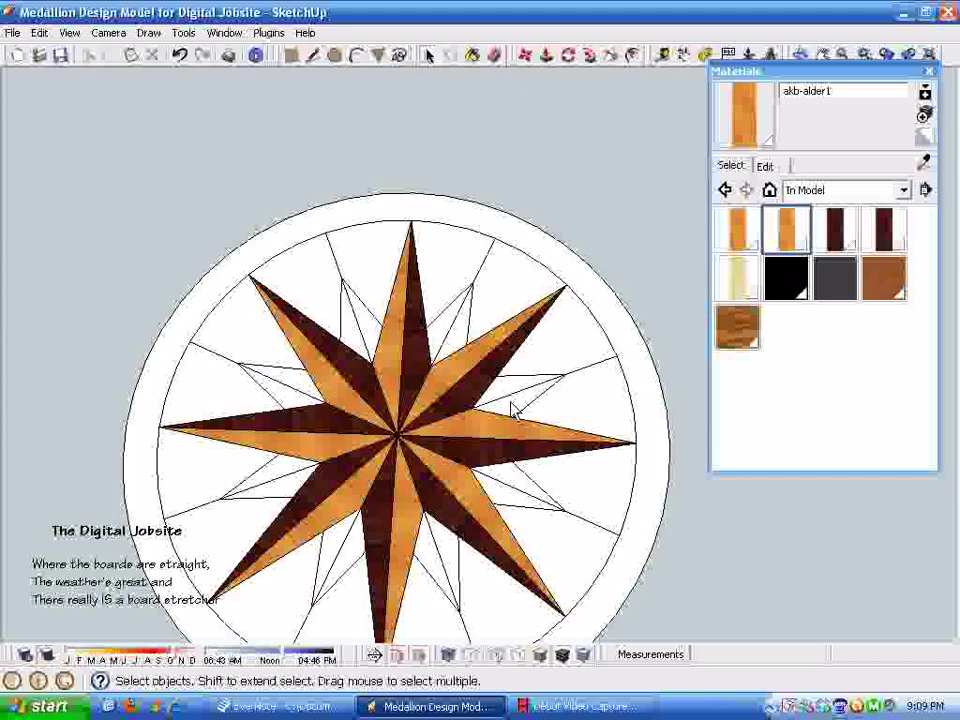
# Open a Short Point component and paint its lower half akb-bubinga and its upper half akb-alder1
pyautogui.doubleClick(510, 408)
pyautogui.scroll(5, 510, 408)
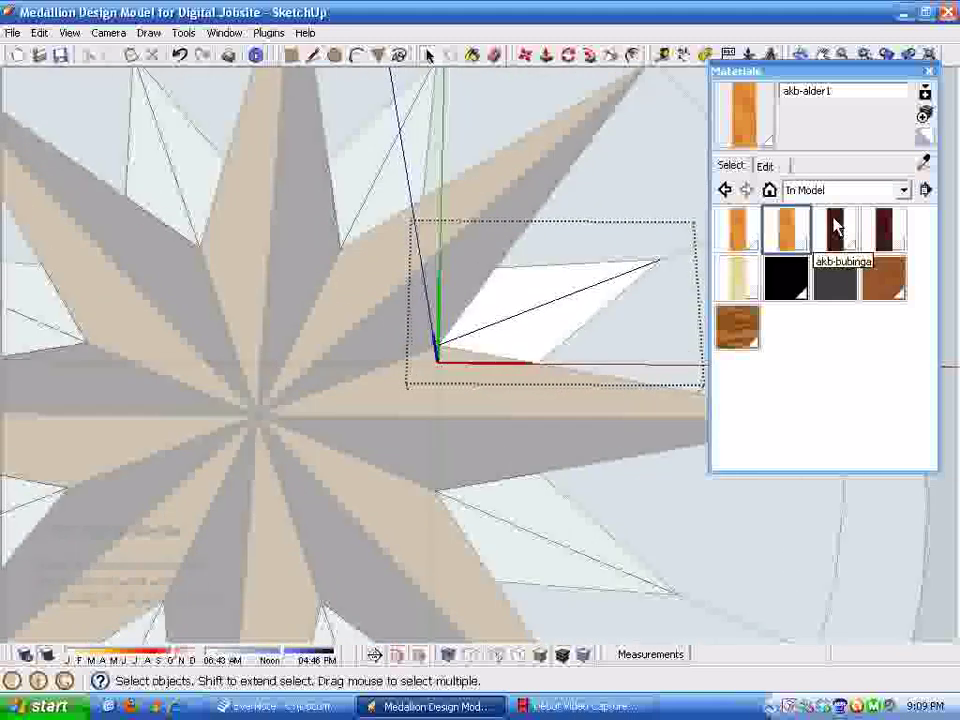
pyautogui.click(836, 228)
pyautogui.click(545, 350)
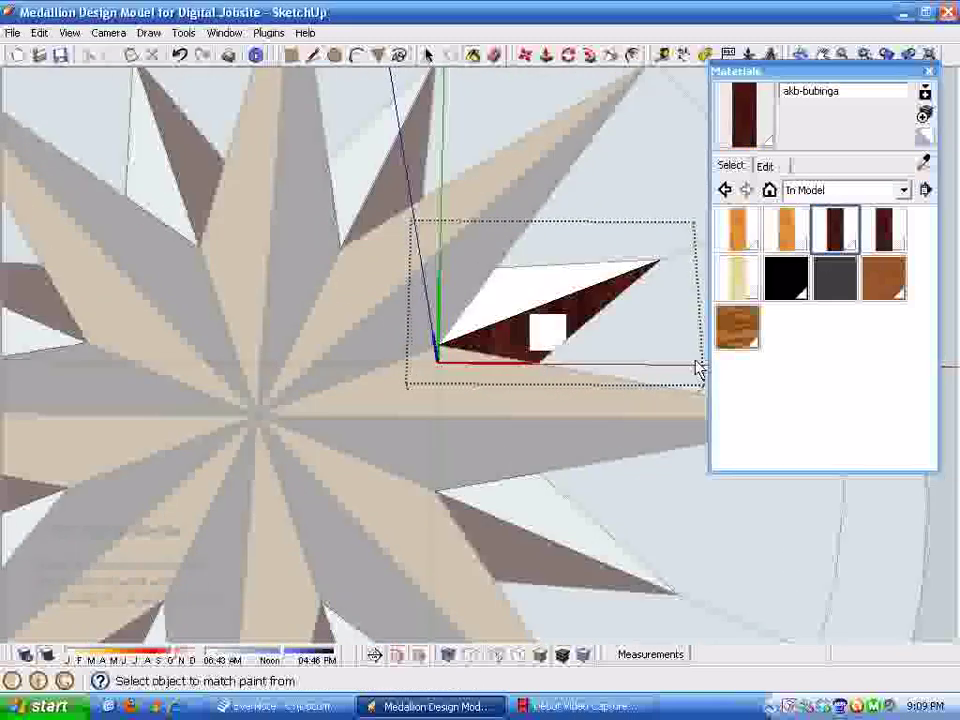
pyautogui.click(787, 226)
pyautogui.click(529, 296)
pyautogui.press('space')
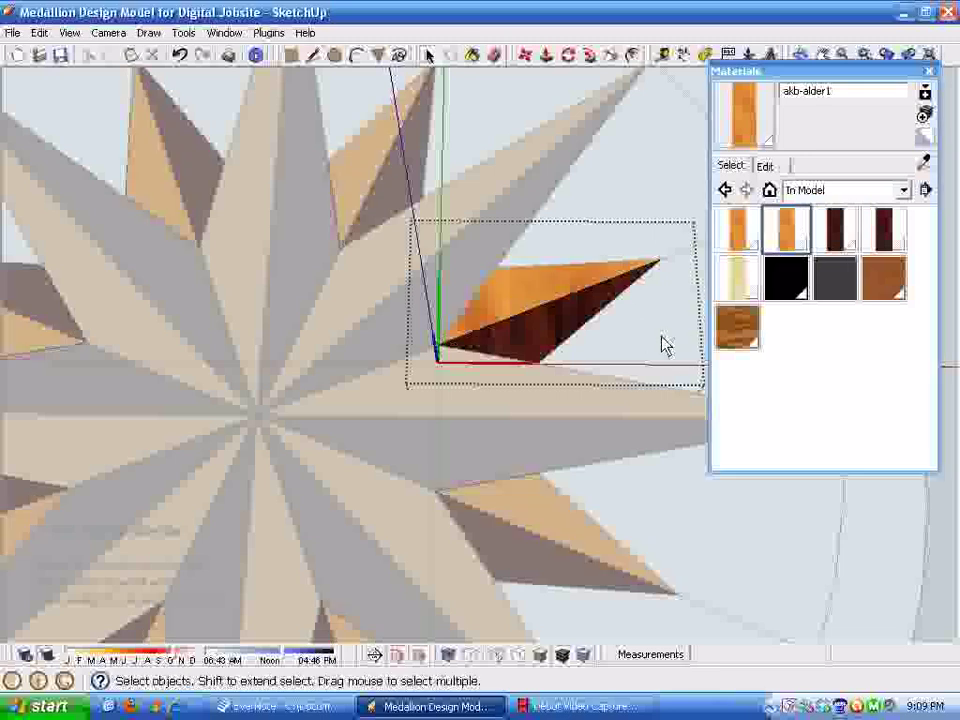
pyautogui.scroll(-2, 544, 328)
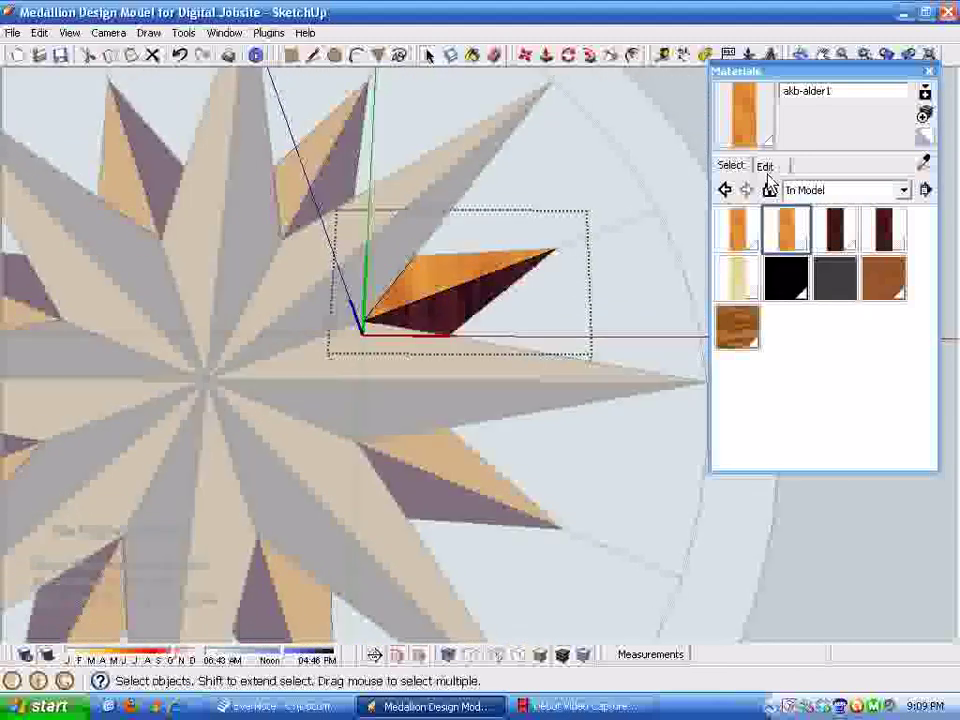
# Try adjusting the lightness of the akb-alder1 material
pyautogui.click(765, 165)
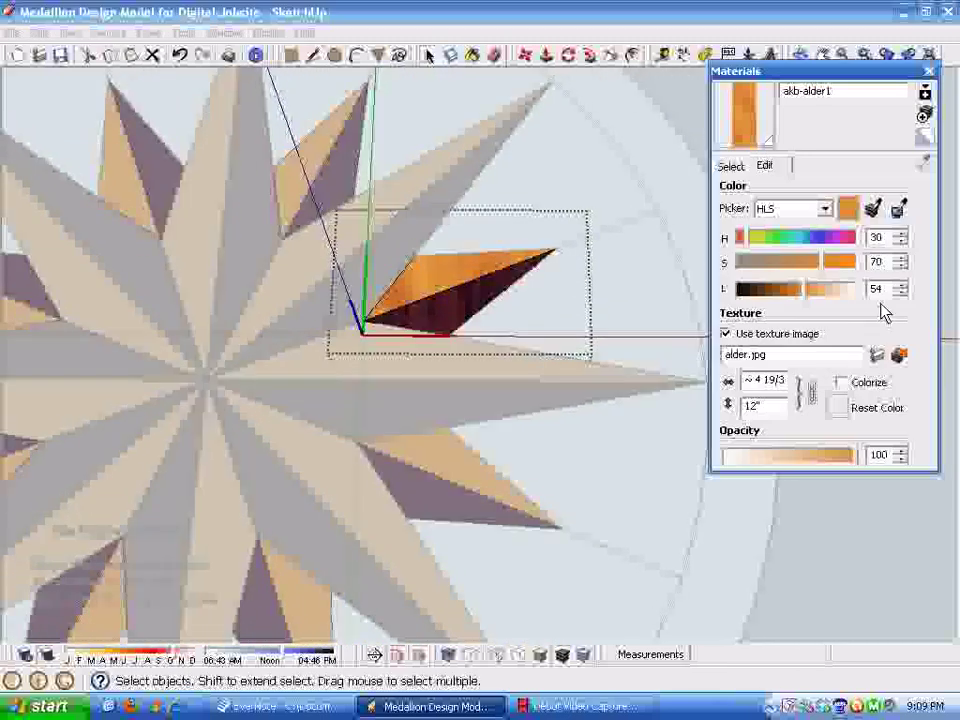
pyautogui.moveTo(808, 300)
pyautogui.mouseDown()
pyautogui.moveTo(768, 297)
pyautogui.moveTo(793, 288)
pyautogui.moveTo(786, 299)
pyautogui.moveTo(760, 300)
pyautogui.moveTo(826, 303)
pyautogui.mouseUp()
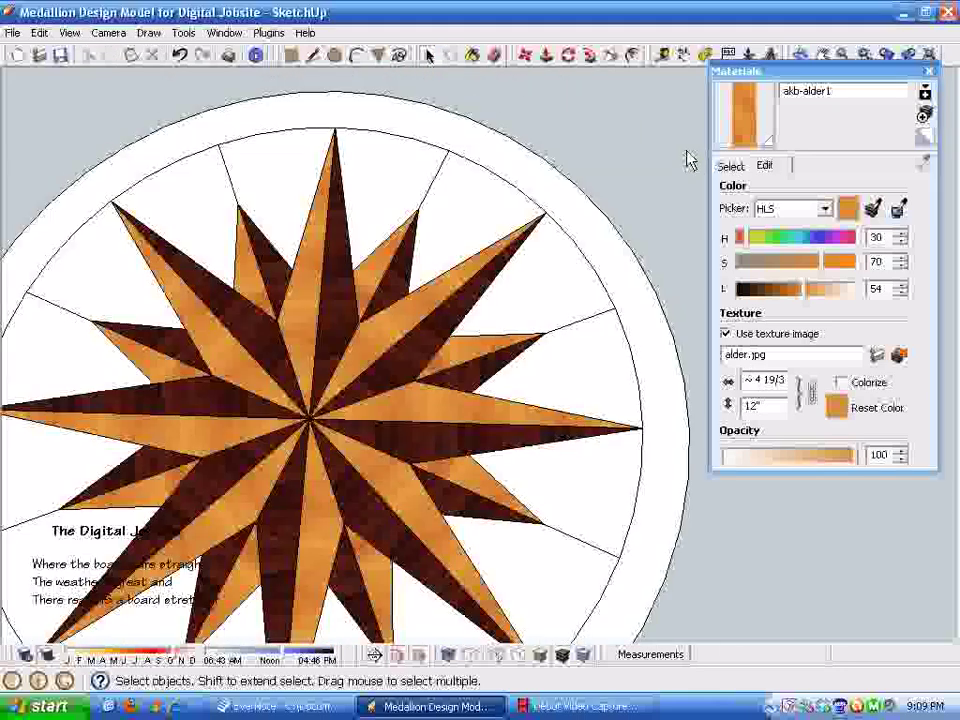
# Open an Infill component for editing and paint both of its faces with the akb-cottonwood material
pyautogui.click(549, 311)
pyautogui.scroll(3, 565, 318)
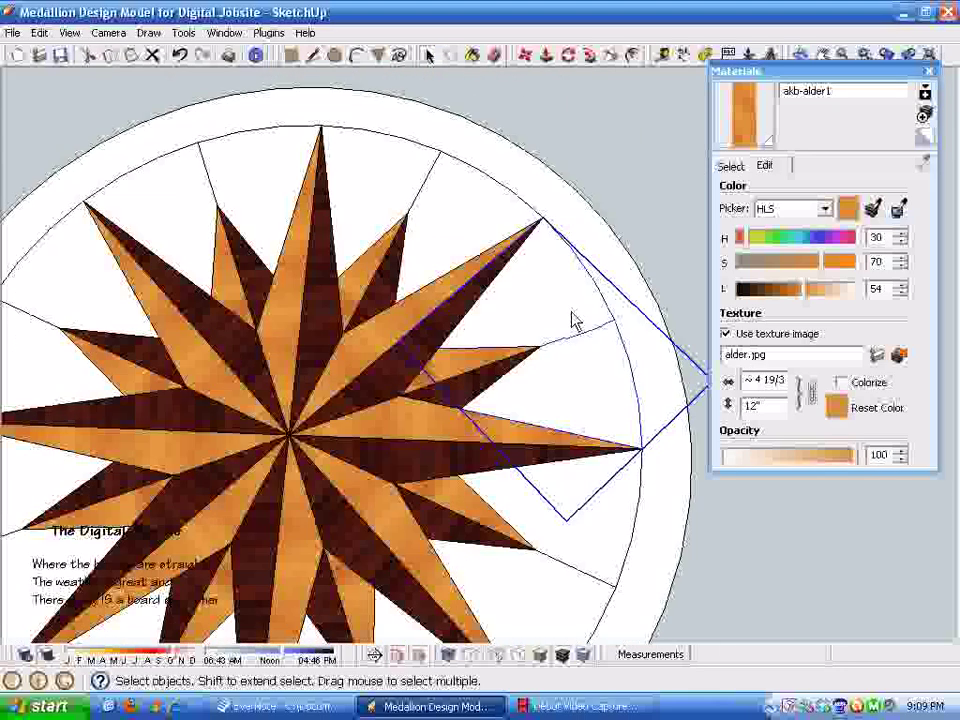
pyautogui.doubleClick(519, 296)
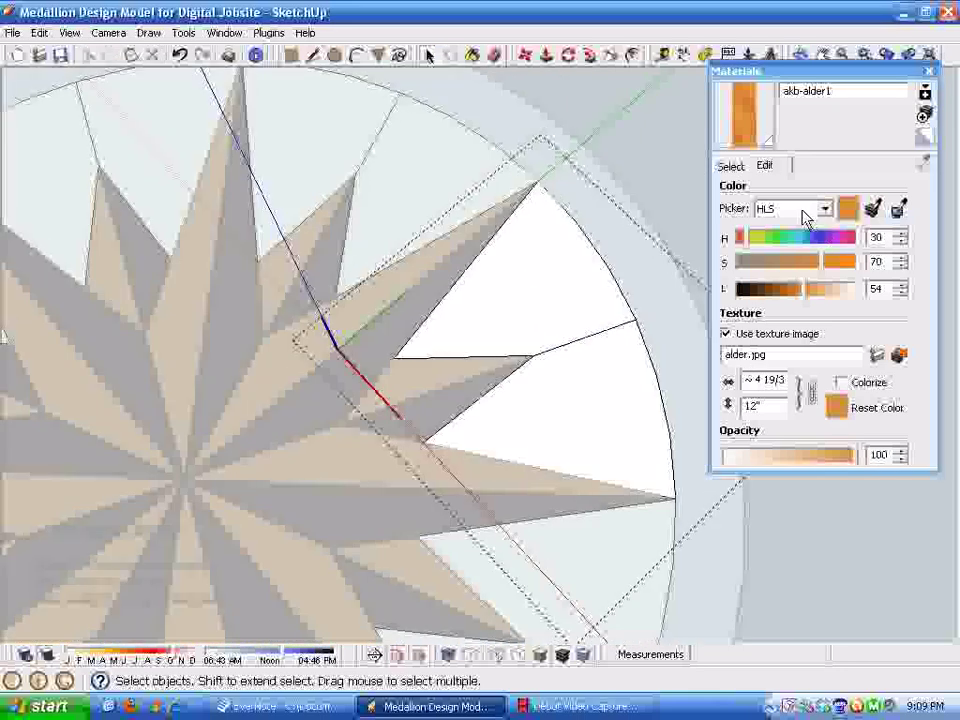
pyautogui.click(731, 166)
pyautogui.click(740, 300)
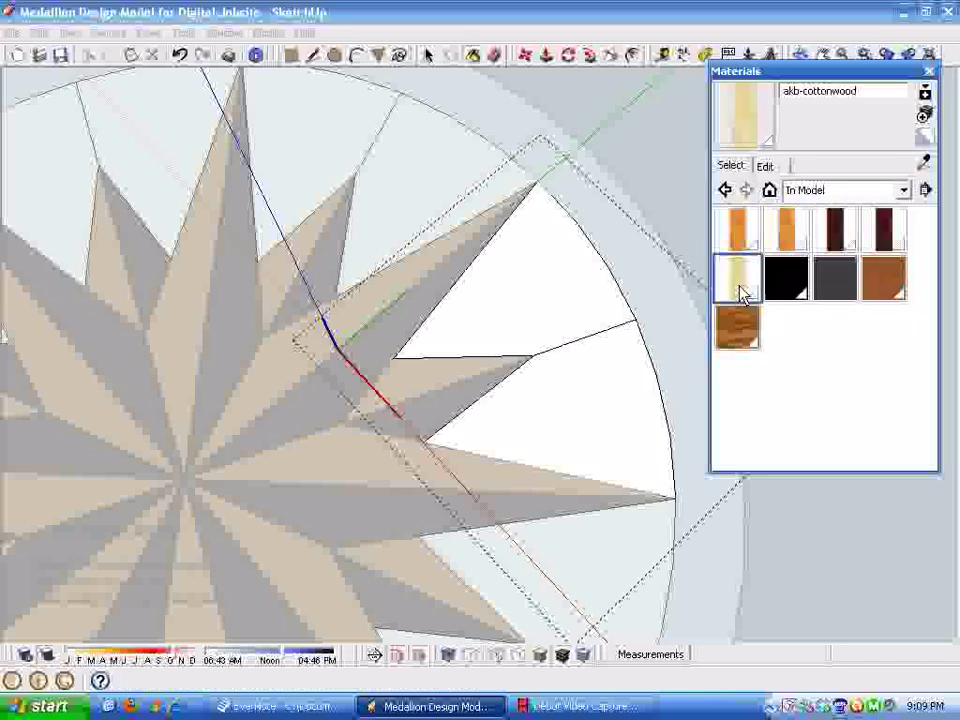
pyautogui.click(568, 300)
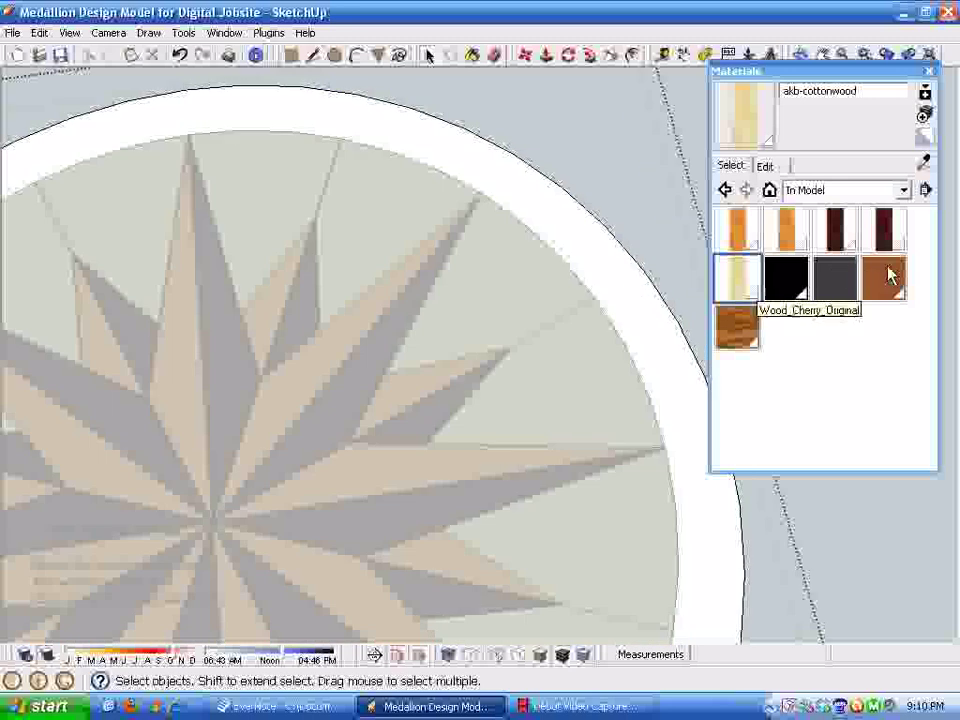
# Paint the border ring with Wood_Cherry_Original and close the material browser
pyautogui.click(886, 276)
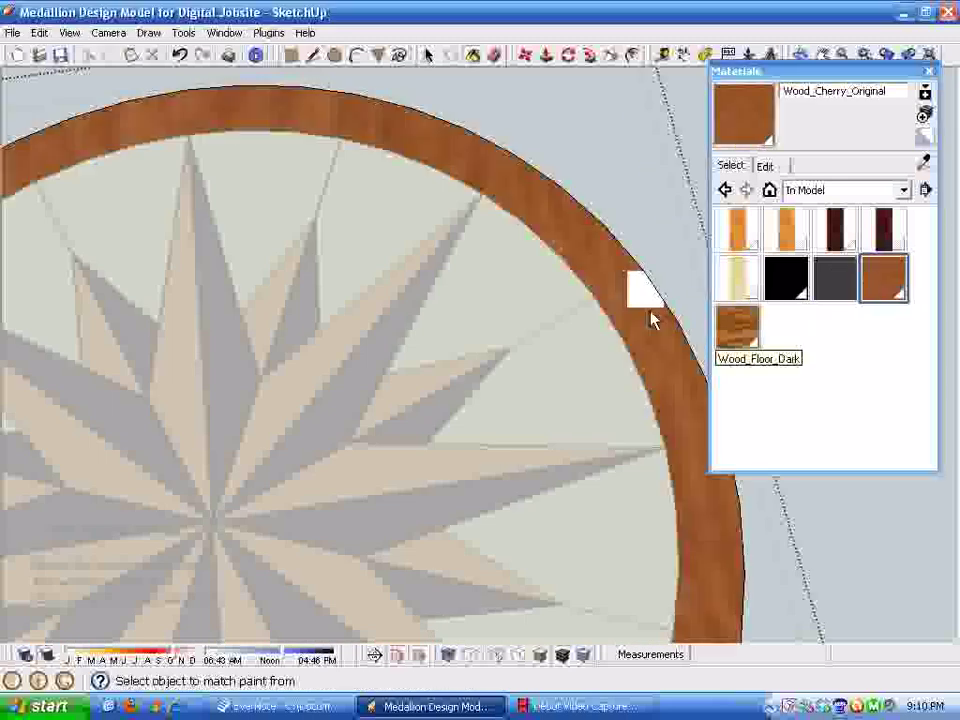
pyautogui.press('space')
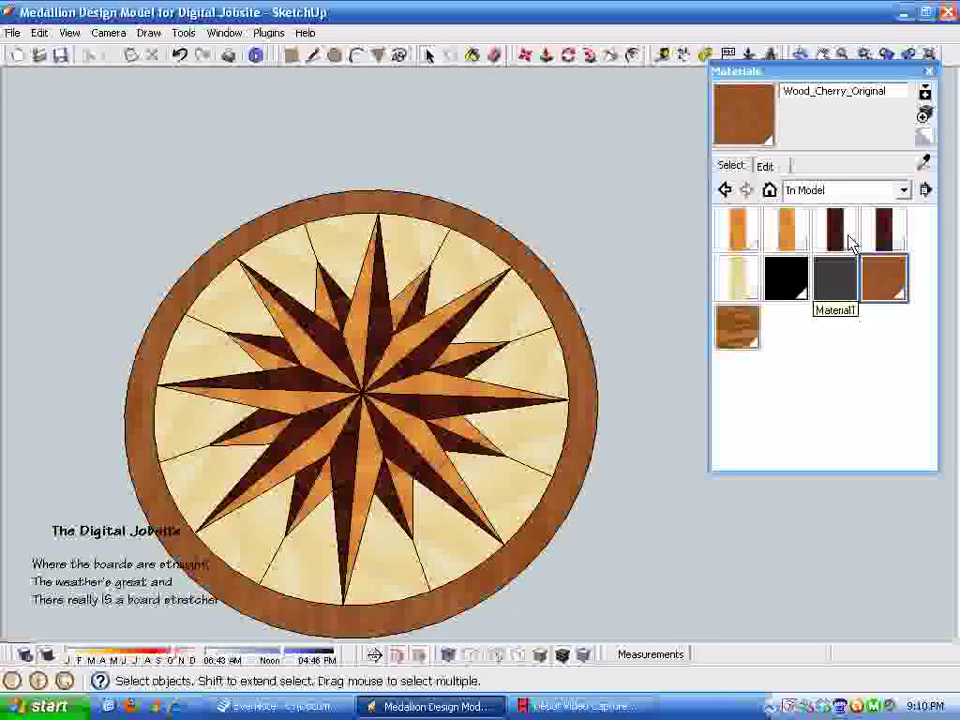
pyautogui.click(925, 73)
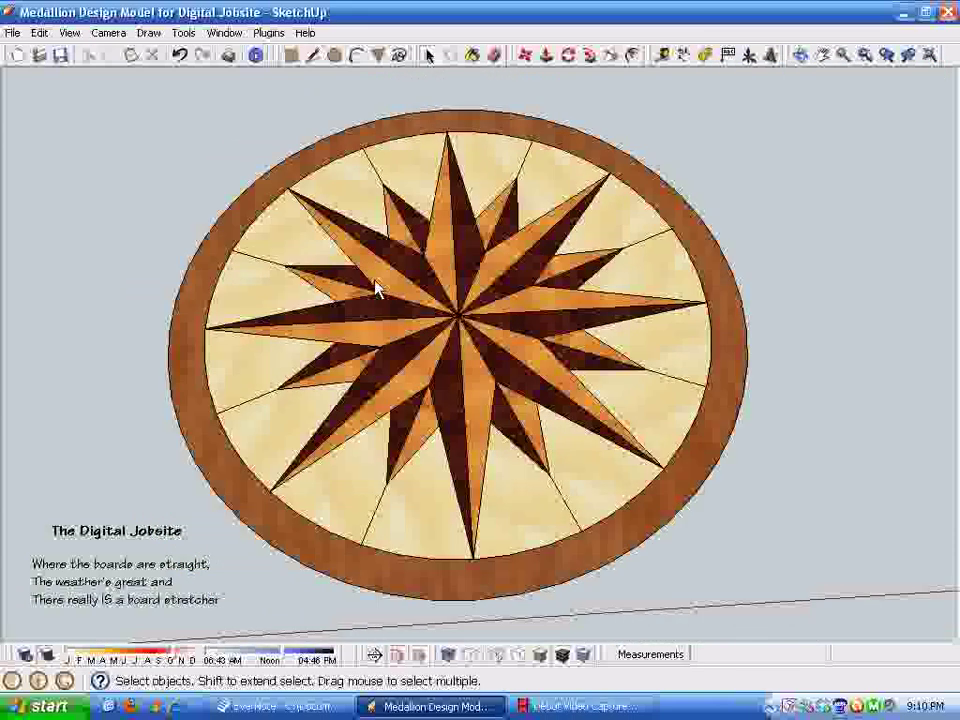
pyautogui.moveTo(163, 146); pyautogui.dragTo(767, 583)
pyautogui.moveTo(206, 114); pyautogui.dragTo(799, 652)
pyautogui.click(905, 505)
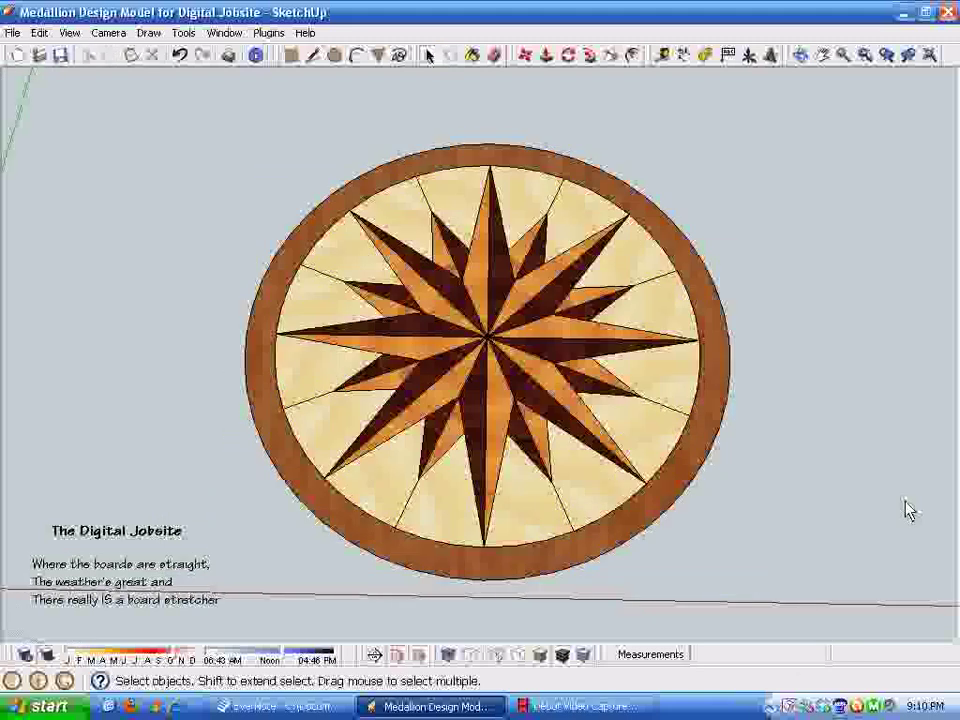